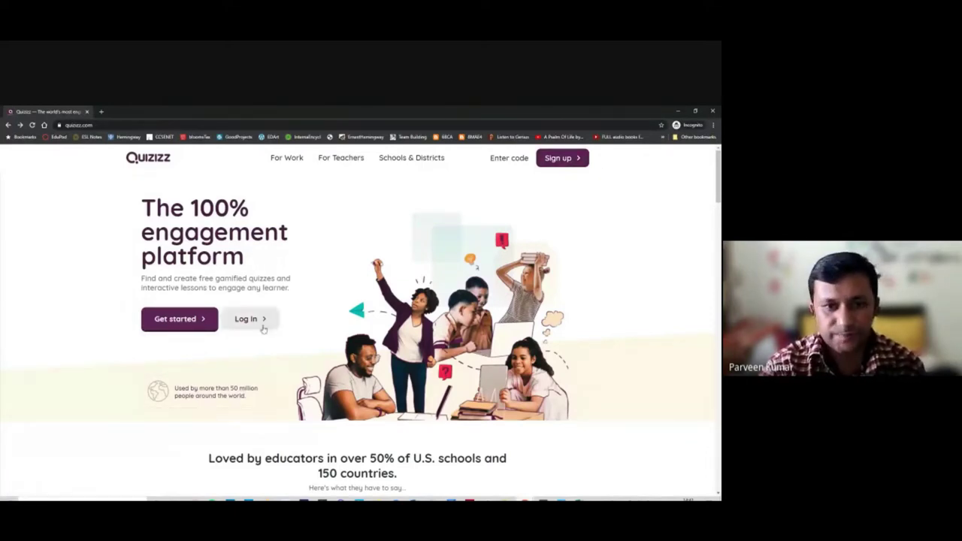
# Copy the quizizz.com home page address and switch to the main browser window with the Quizizz plans page.
pyautogui.click(135, 125)
pyautogui.hotkey('ctrl', 'c')
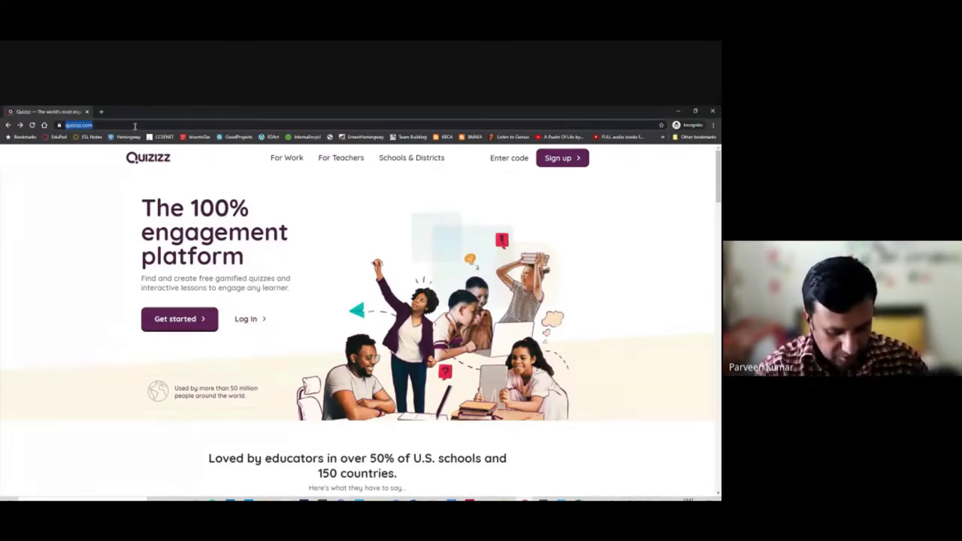
pyautogui.click(524, 498)
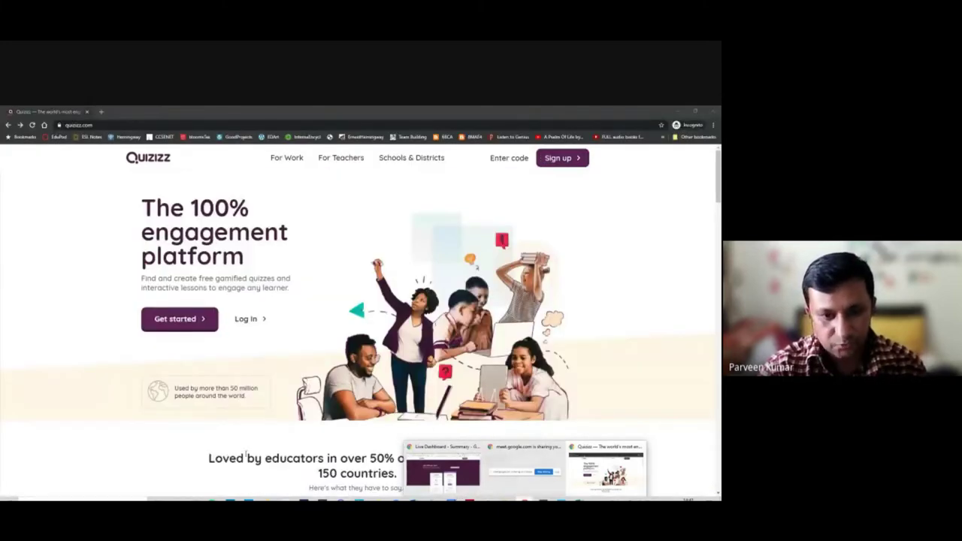
pyautogui.click(527, 469)
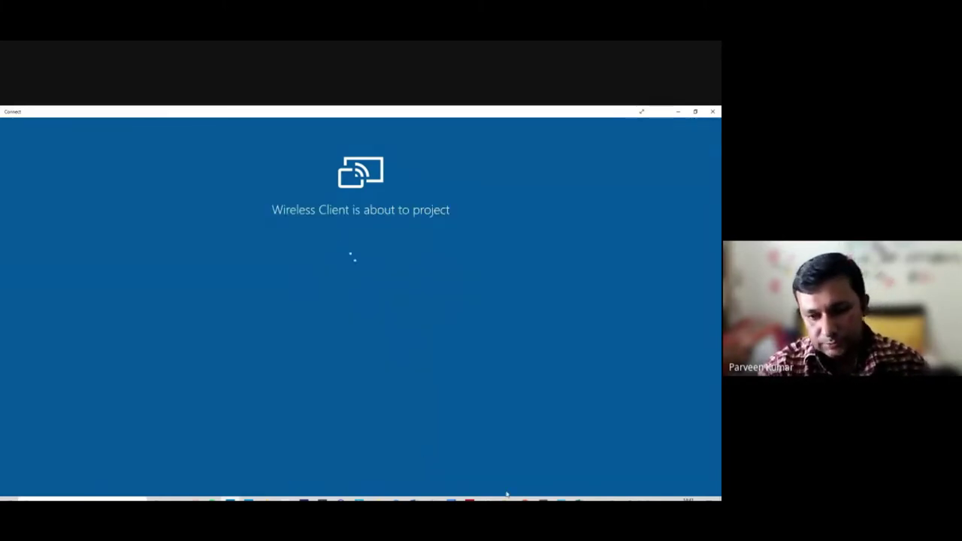
pyautogui.moveTo(525, 500)
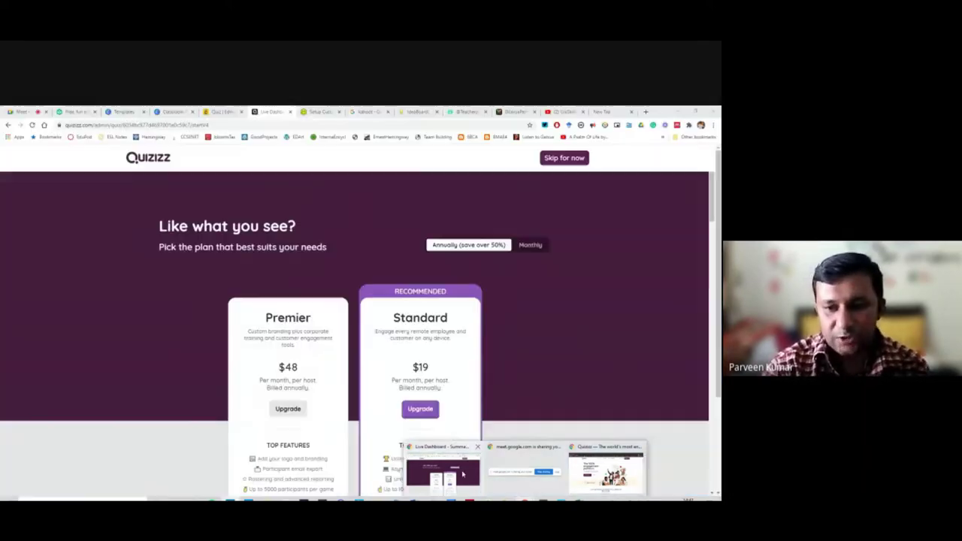
# Review the Premier and Standard plans on Quizizz and skip the upgrade offer for now.
pyautogui.scroll(-8, 215, 323)
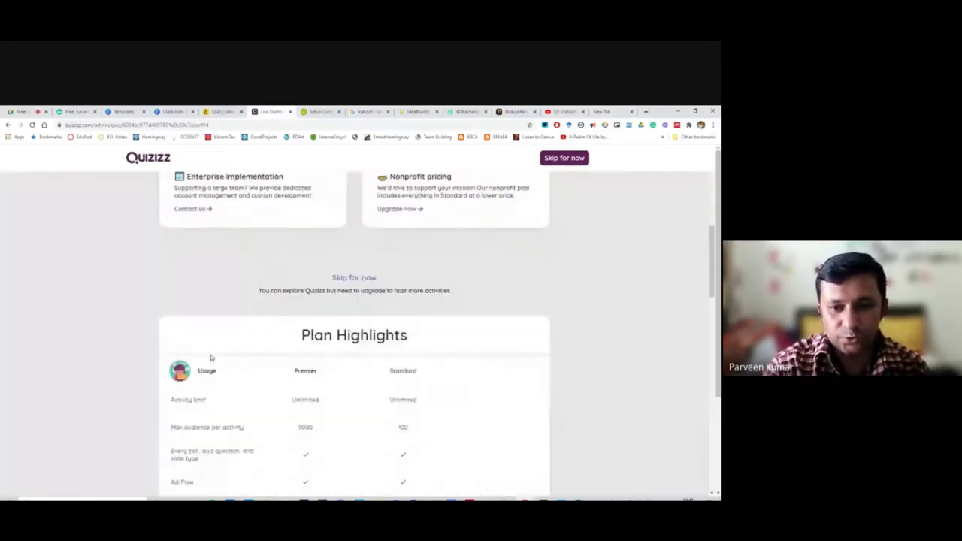
pyautogui.scroll(10, 211, 359)
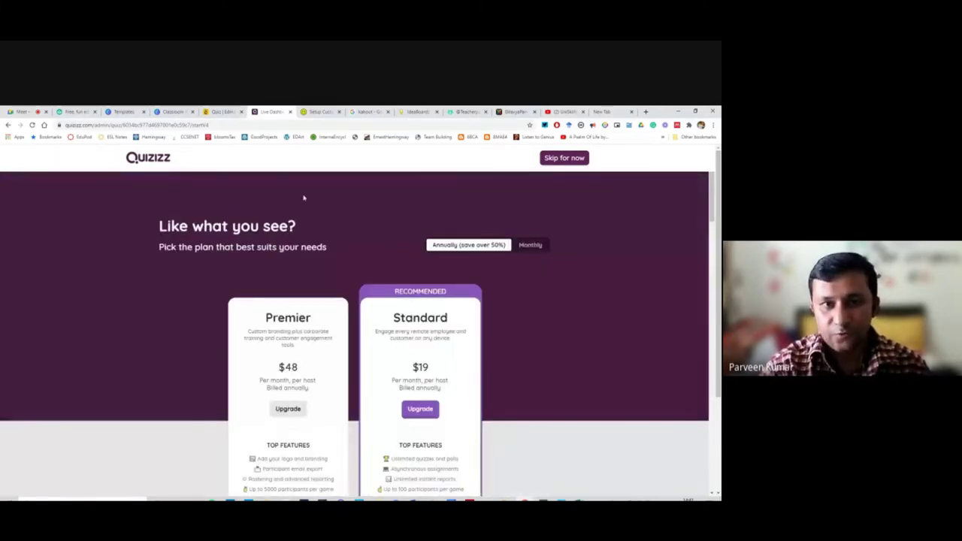
pyautogui.click(563, 158)
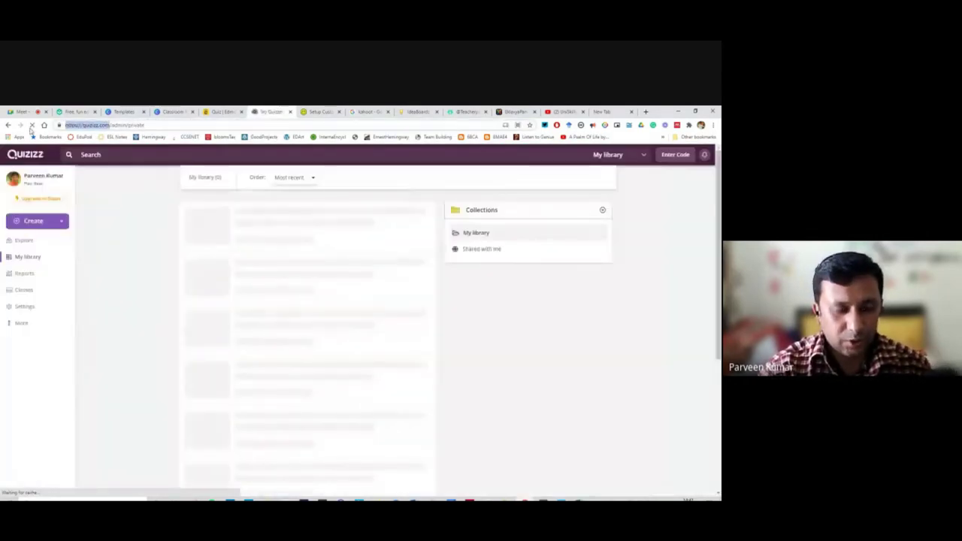
pyautogui.click(29, 112)
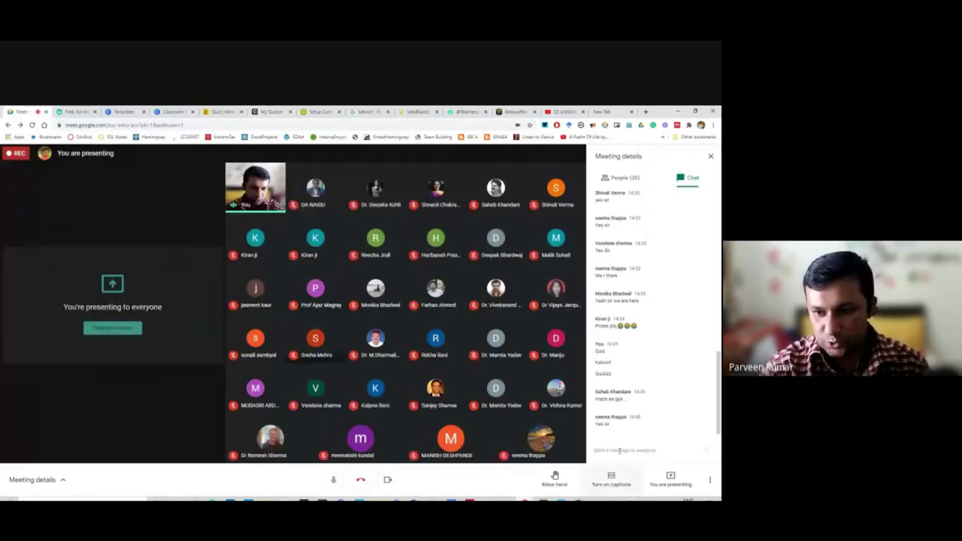
pyautogui.click(619, 450)
pyautogui.hotkey('ctrl', 'v')
pyautogui.press('Return')
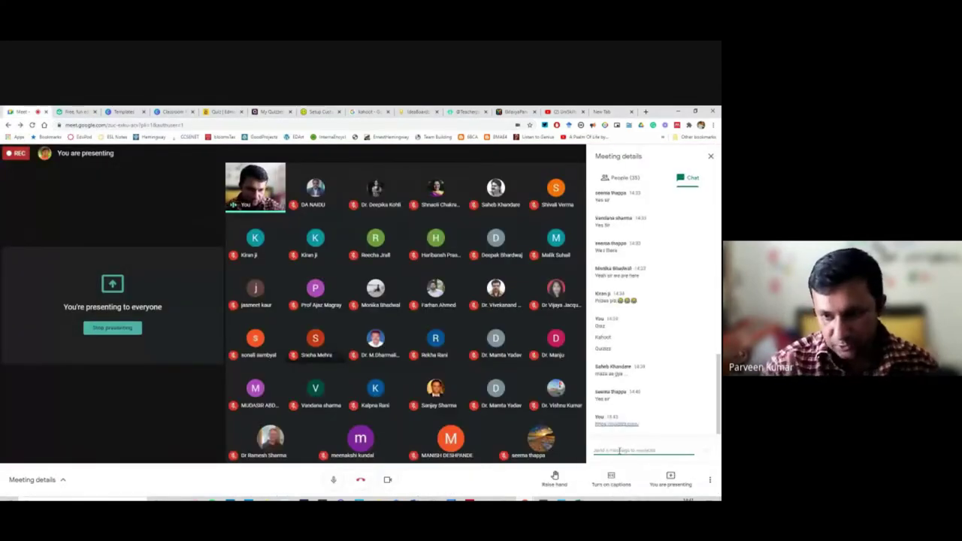
# Send the message "Install Phone app" to everyone in the meeting chat.
pyautogui.write('install')
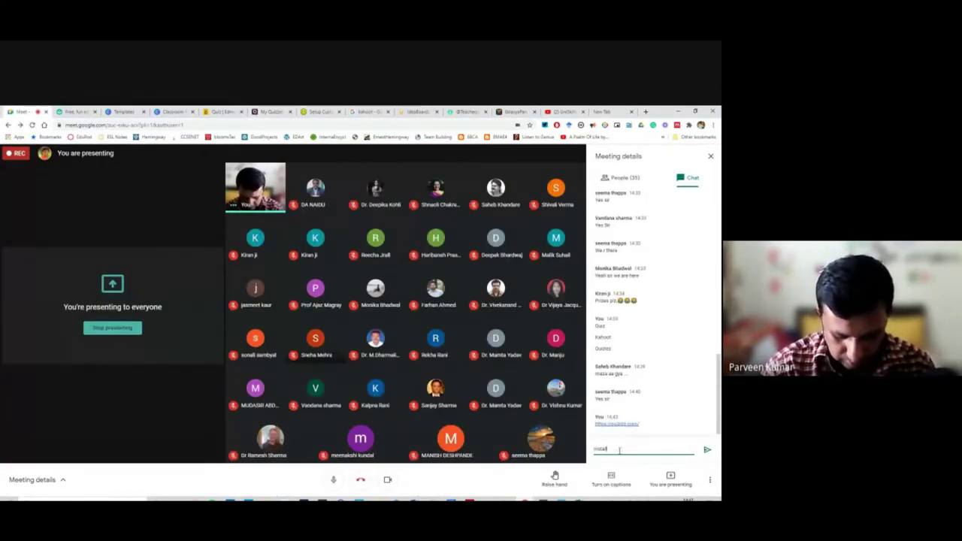
pyautogui.write(' Pla')
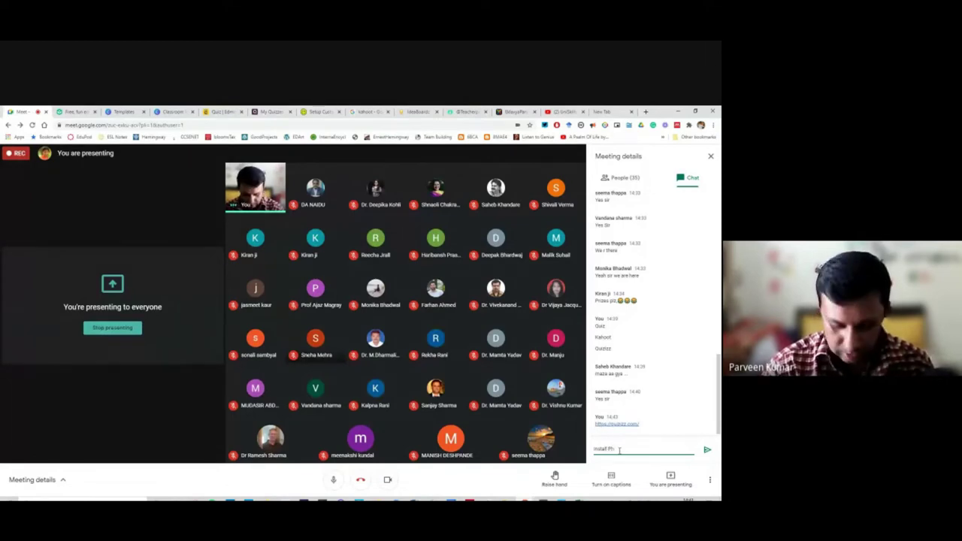
pyautogui.write('one app')
pyautogui.press('Return')
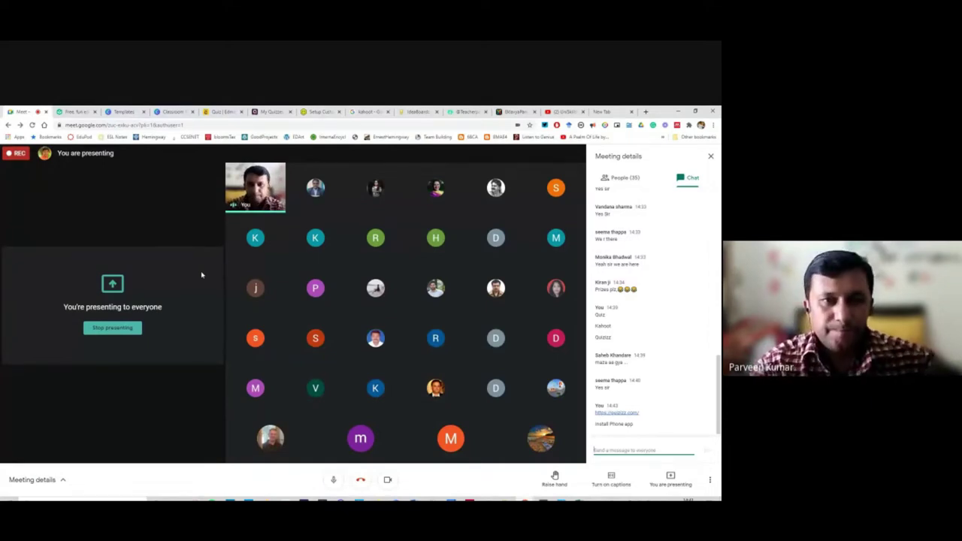
# Close the Canva templates page and copy the web address of the Khan Academy Kids page.
pyautogui.click(124, 112)
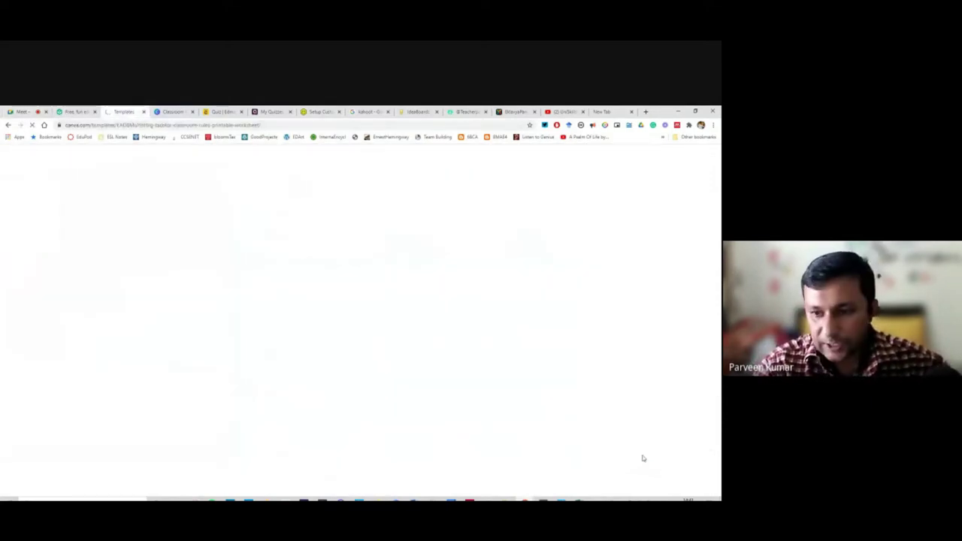
pyautogui.click(143, 112)
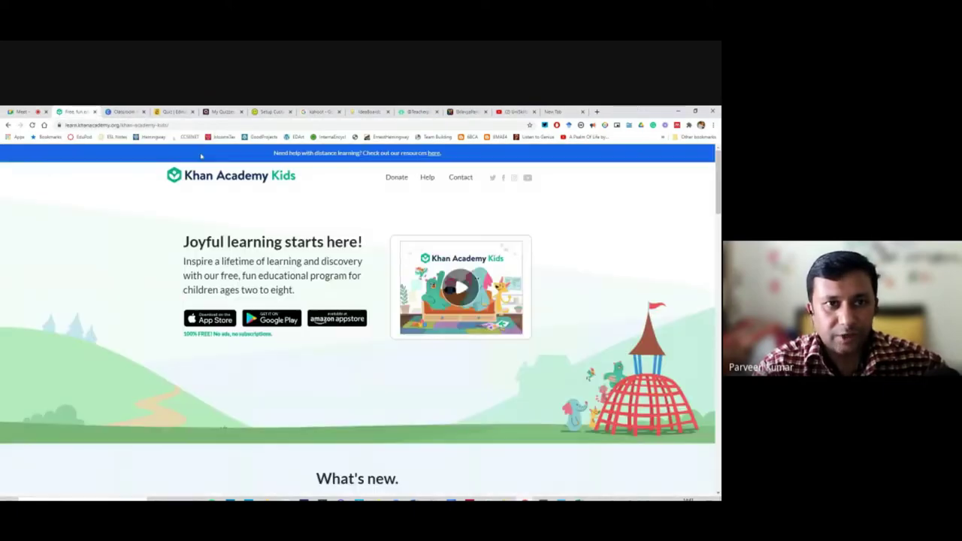
pyautogui.click(166, 126)
pyautogui.hotkey('ctrl', 'c')
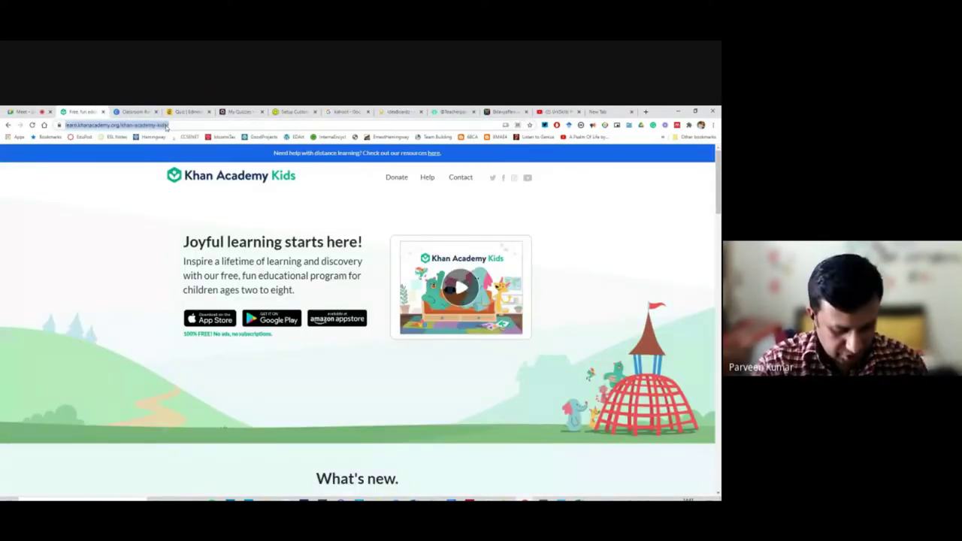
# Post the copied Khan Academy Kids link in the Google Meet chat, followed by the message "Khan Academy Kids".
pyautogui.click(39, 112)
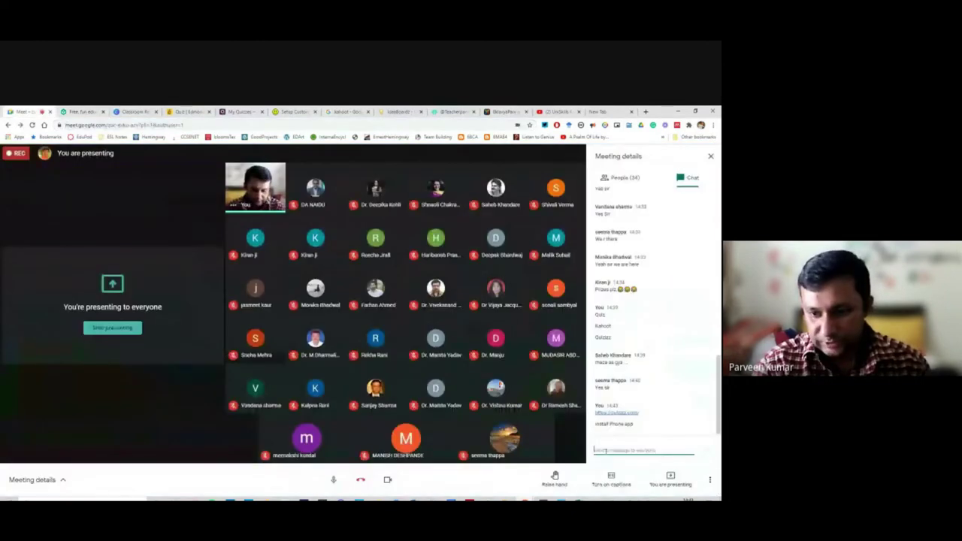
pyautogui.hotkey('ctrl', 'v')
pyautogui.press('Return')
pyautogui.write('Kiran ji')
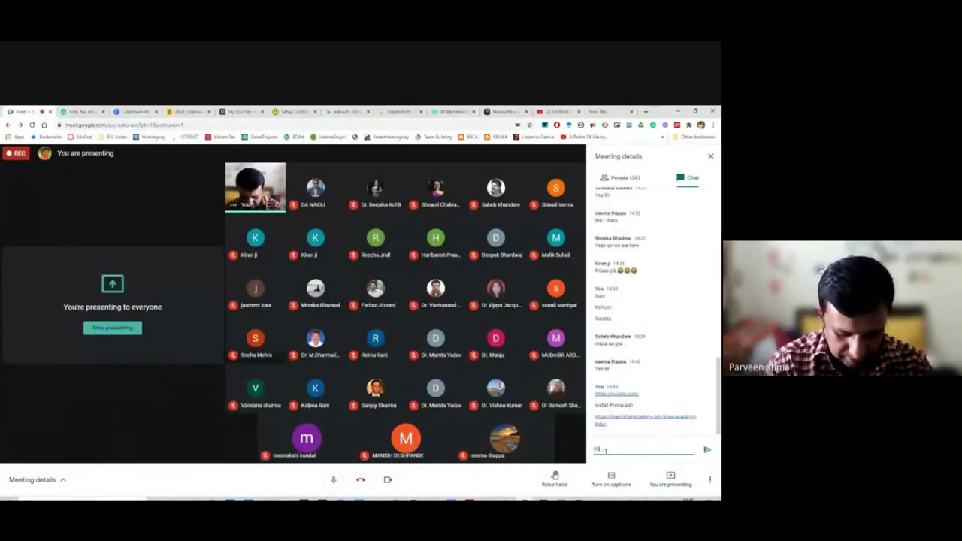
pyautogui.write('cademy Kids')
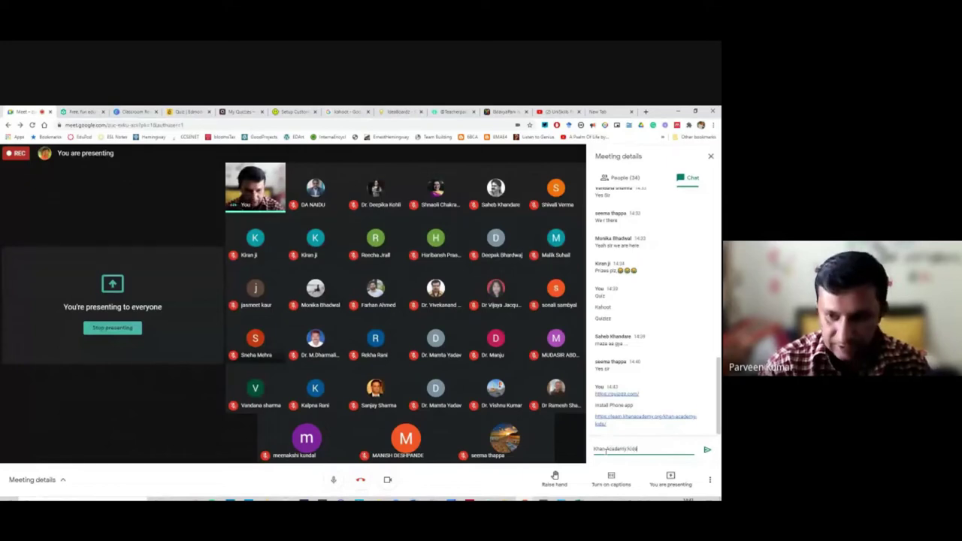
pyautogui.press('Return')
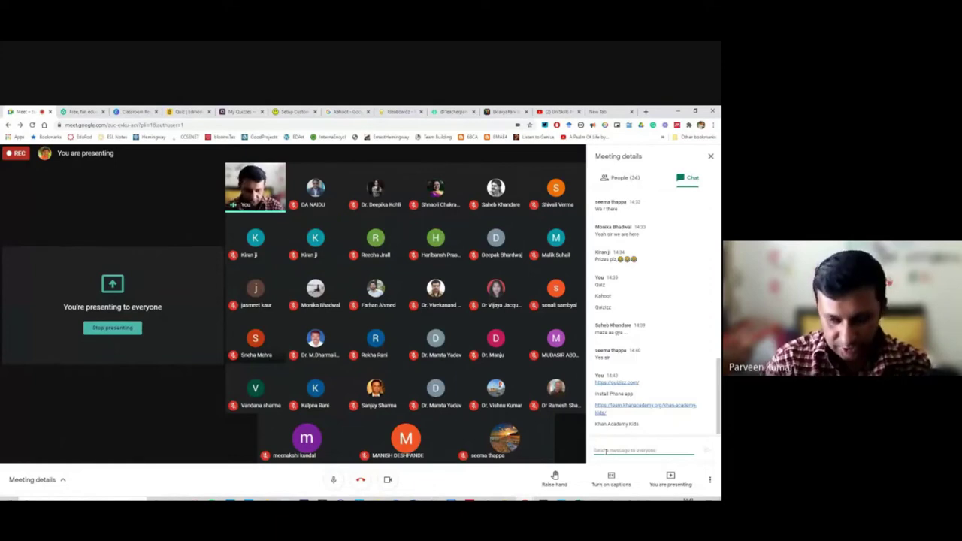
pyautogui.write('If')
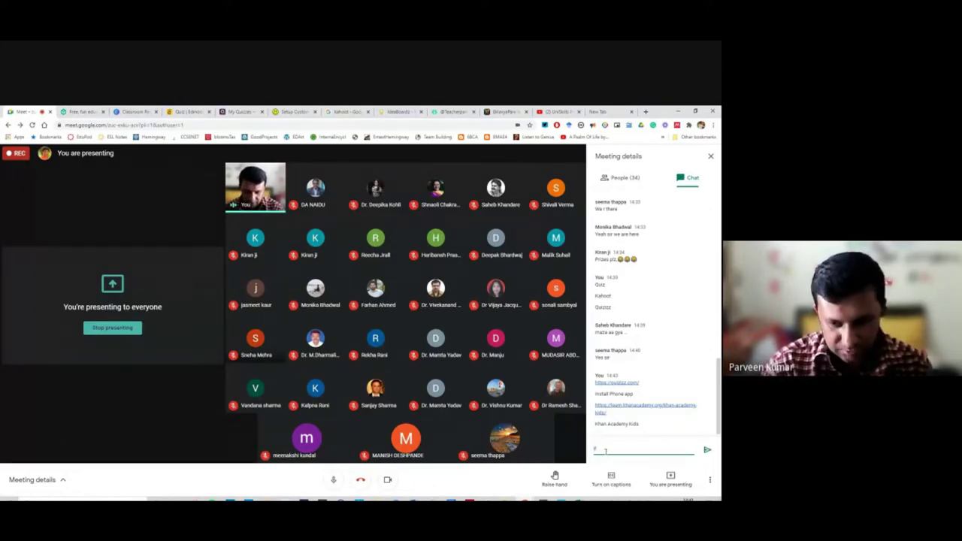
pyautogui.press('BackSpace')
pyautogui.press('BackSpace')
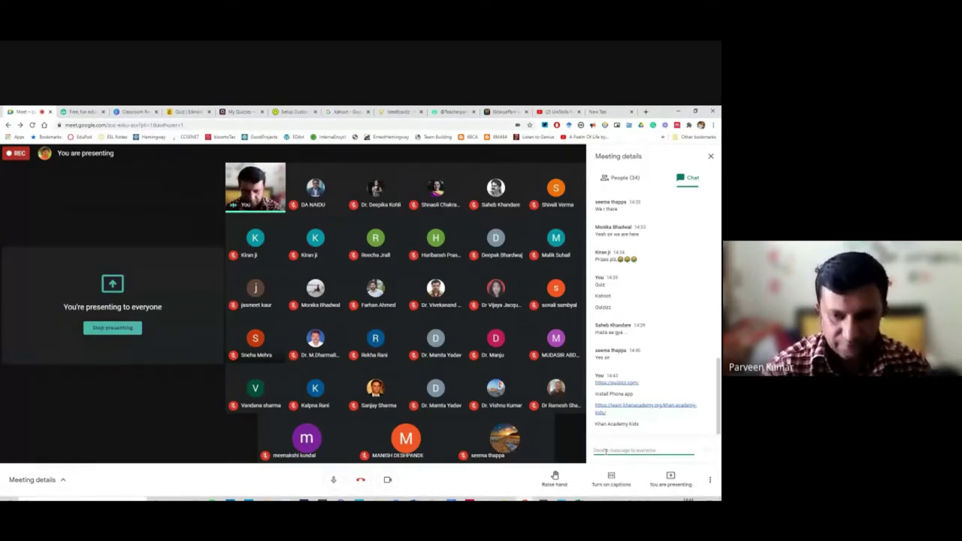
# Send the messages "Khan Academy" and "games for Kids" to everyone in the meeting chat.
pyautogui.write('Khan')
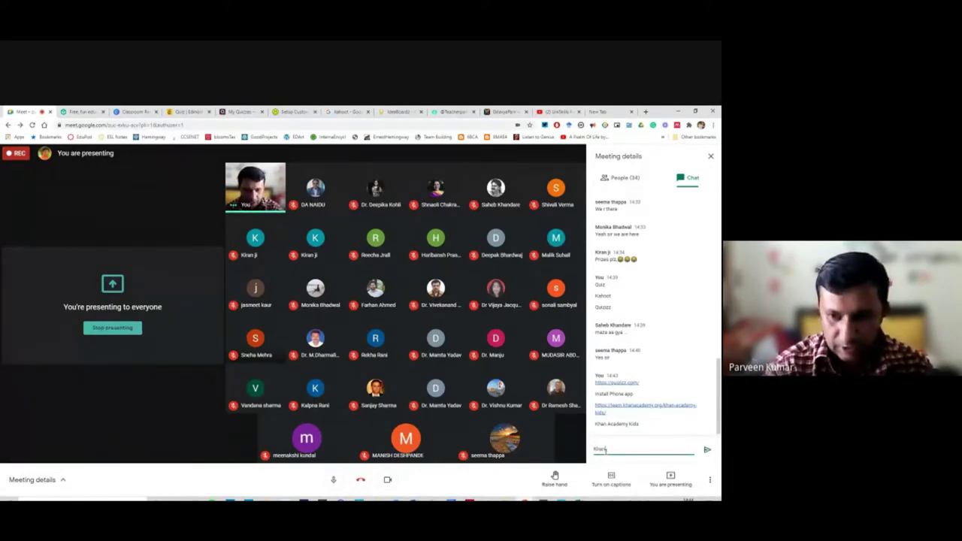
pyautogui.write(' Kidemy')
pyautogui.press('Return')
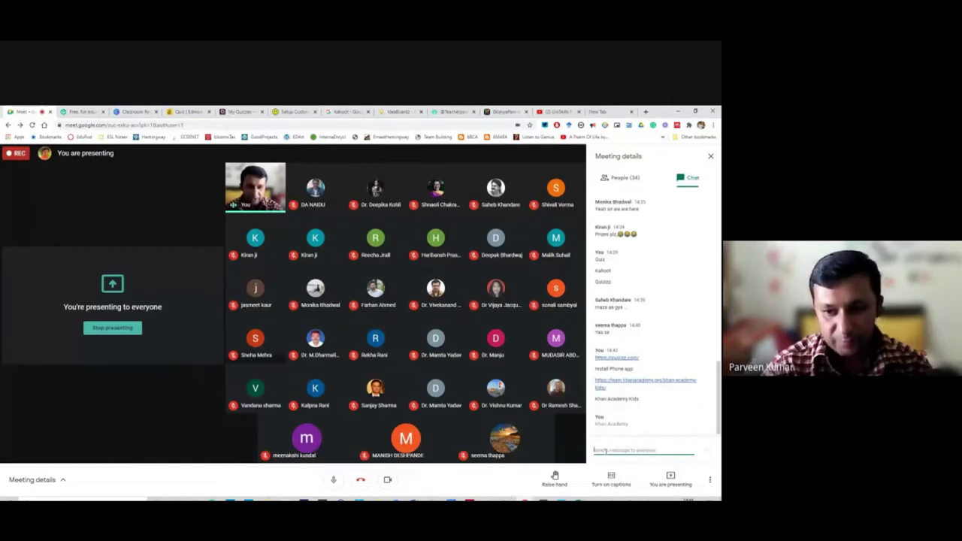
pyautogui.write('games for kids')
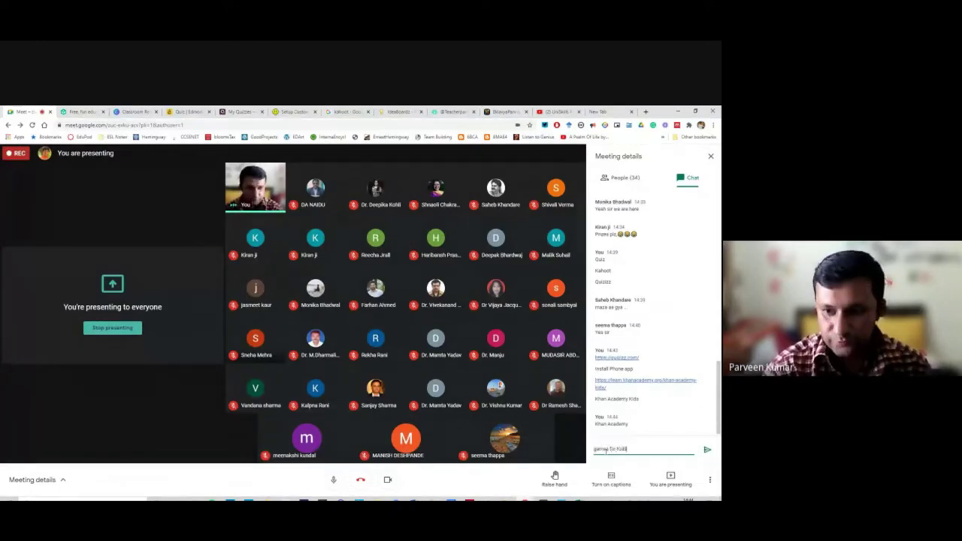
pyautogui.press('Return')
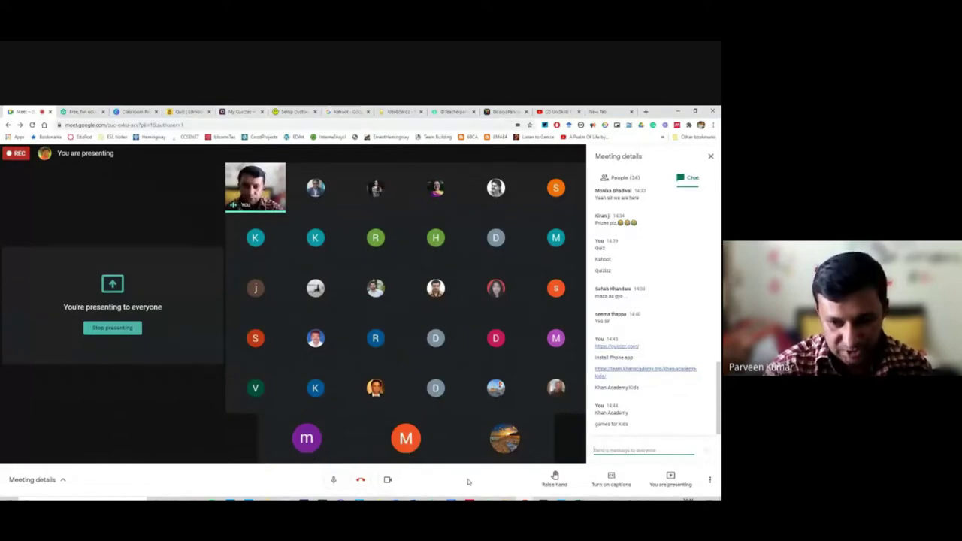
# Switch to the incognito Quizizz window and open the page where participants enter a join code.
pyautogui.moveTo(526, 499)
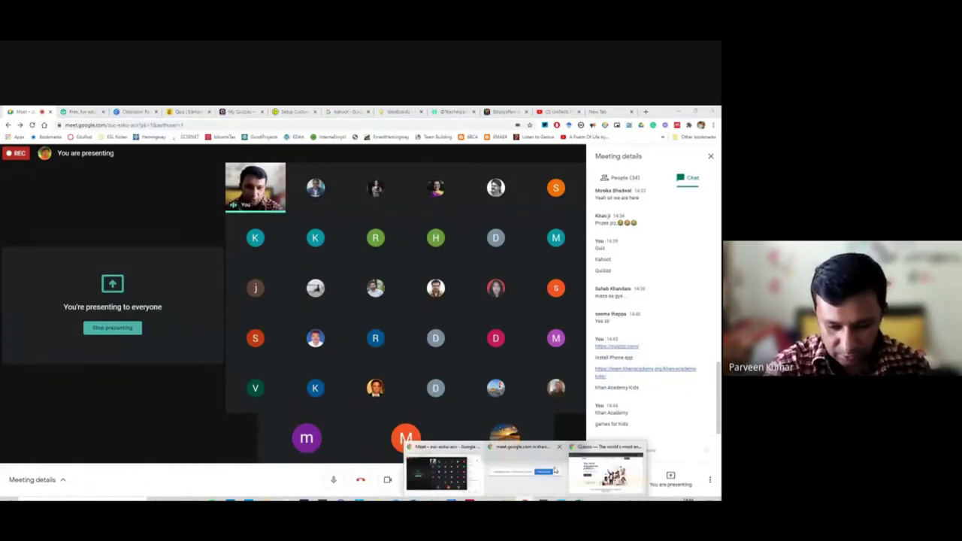
pyautogui.click(591, 474)
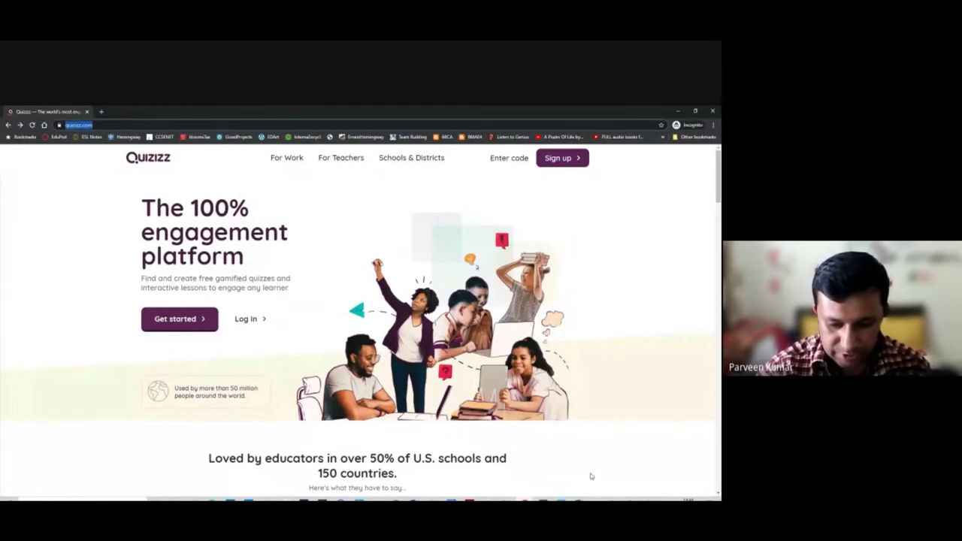
pyautogui.click(505, 164)
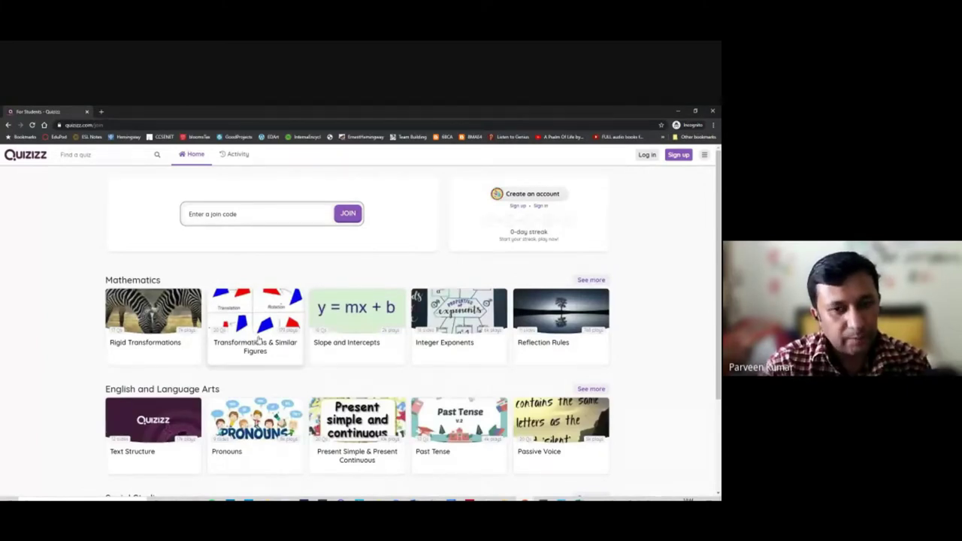
pyautogui.click(255, 214)
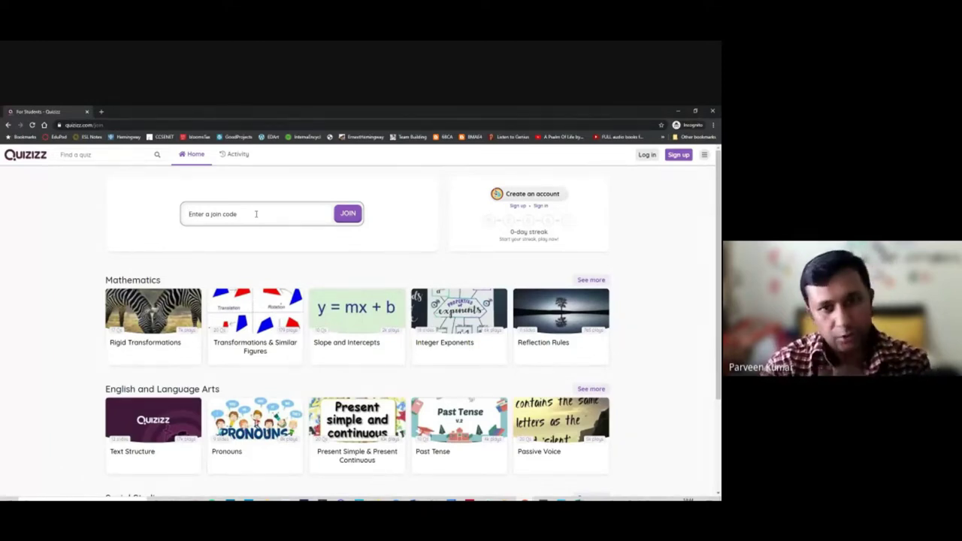
# Select the Quizizz join page's address, then close the incognito window.
pyautogui.click(96, 126)
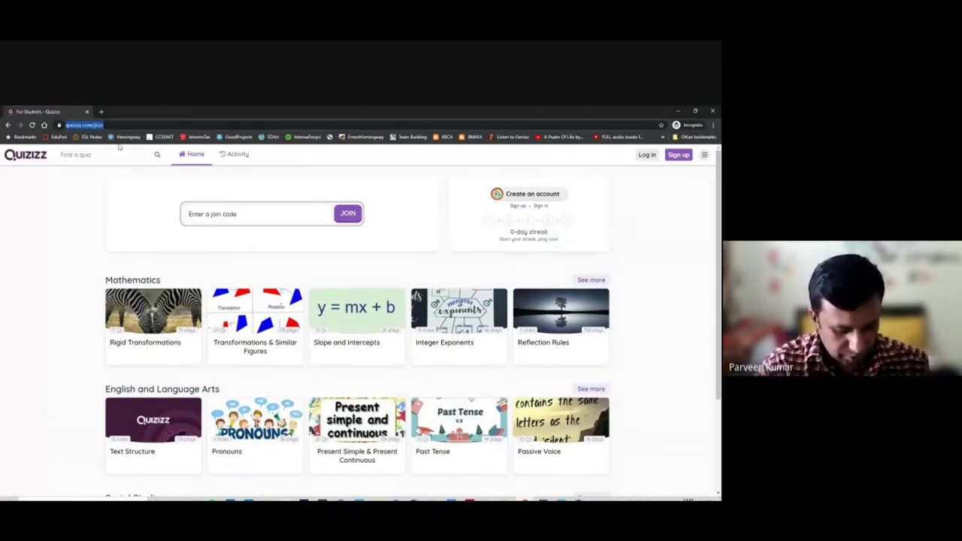
pyautogui.click(100, 111)
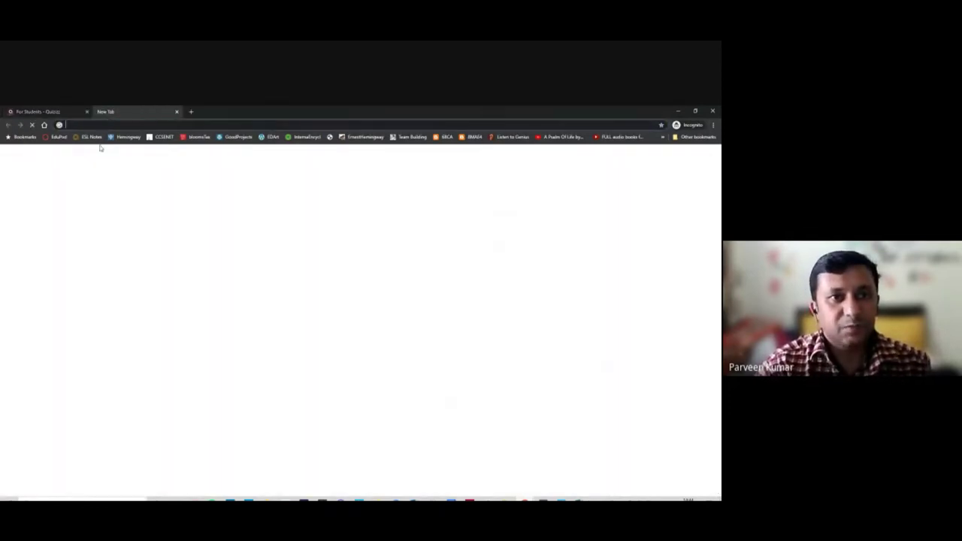
pyautogui.click(38, 111)
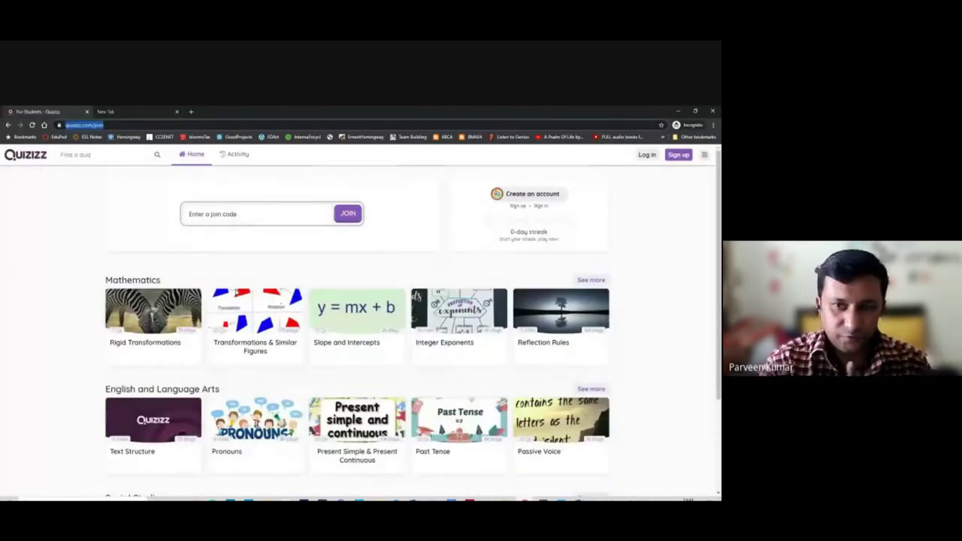
pyautogui.click(712, 112)
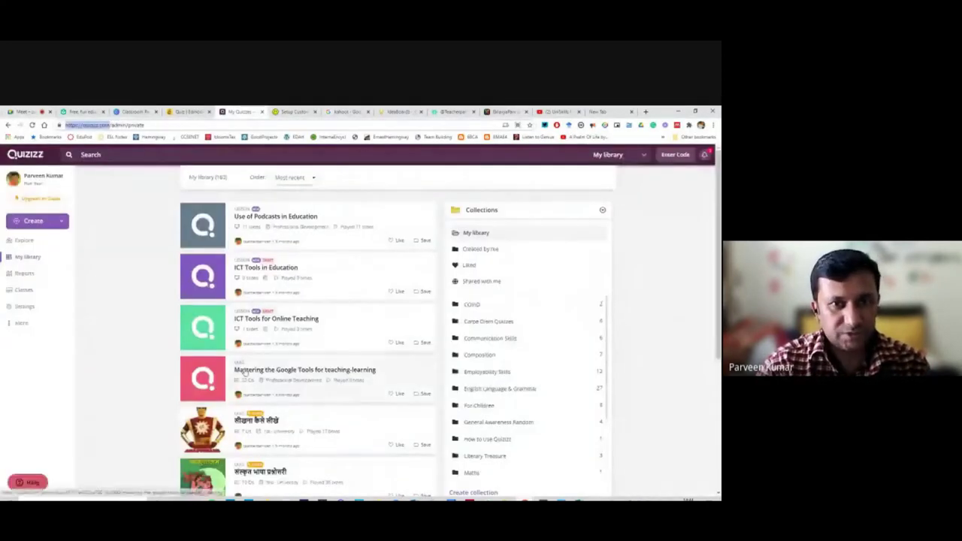
# Look through the quizzes and lessons saved in the personal Quizizz library.
pyautogui.click(239, 111)
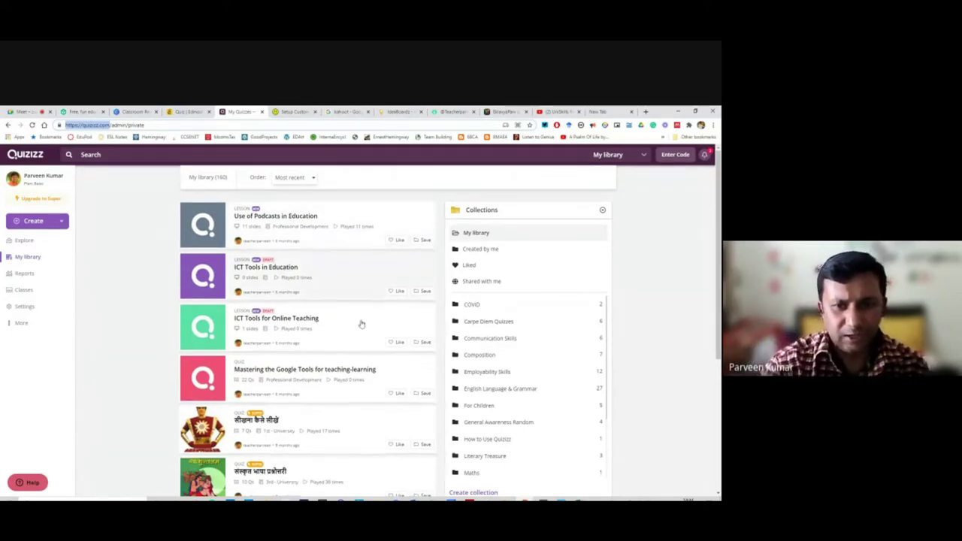
pyautogui.scroll(-3, 360, 326)
pyautogui.scroll(-1, 384, 369)
pyautogui.scroll(-5, 384, 376)
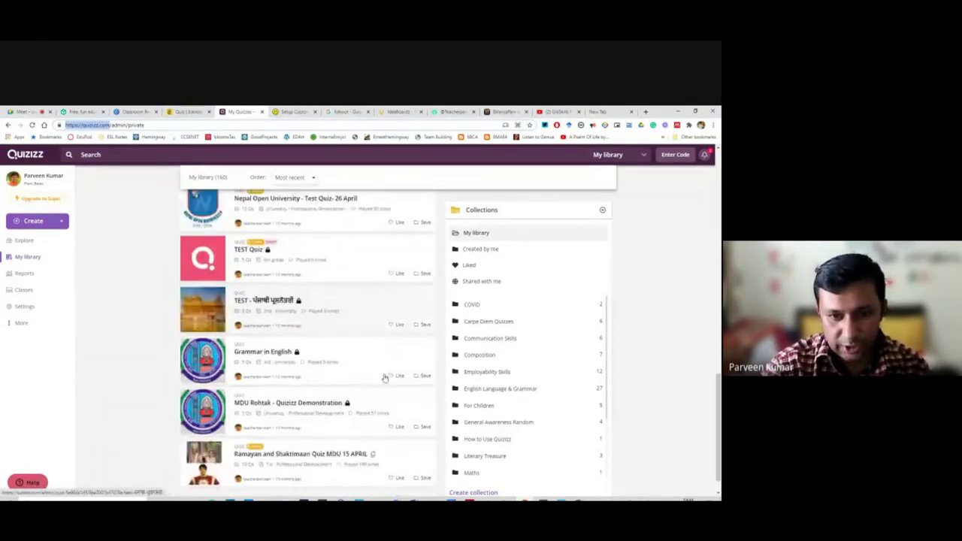
pyautogui.scroll(-2, 339, 405)
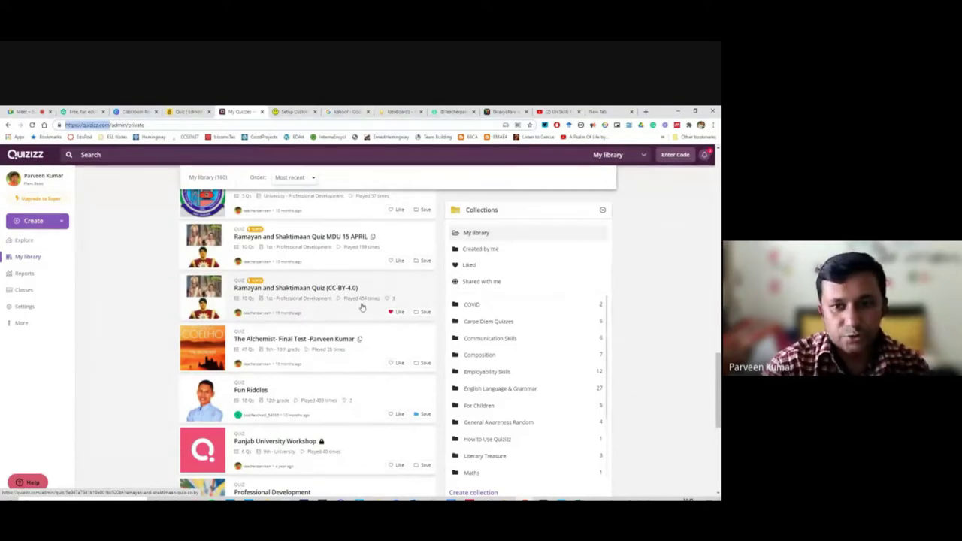
pyautogui.scroll(-4, 364, 305)
pyautogui.scroll(-1, 365, 305)
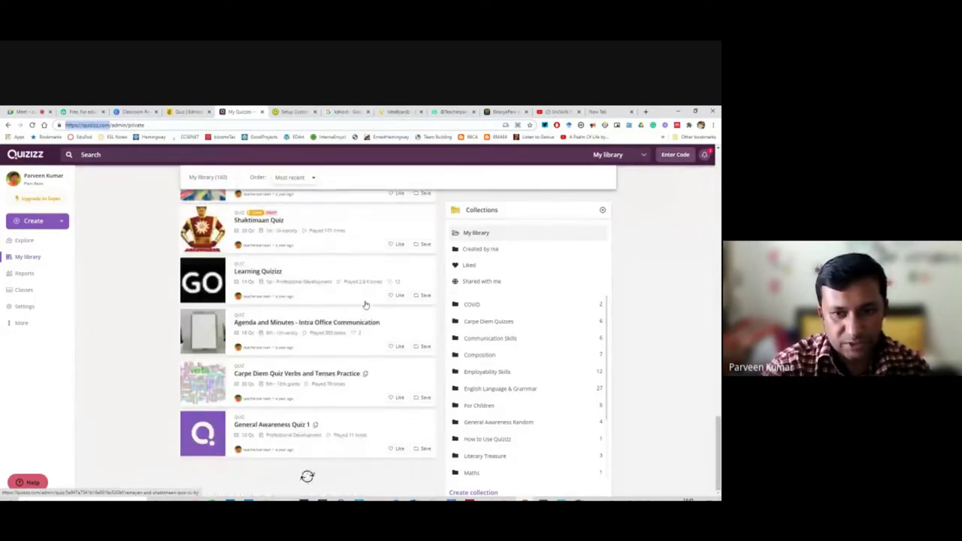
pyautogui.scroll(-4, 288, 361)
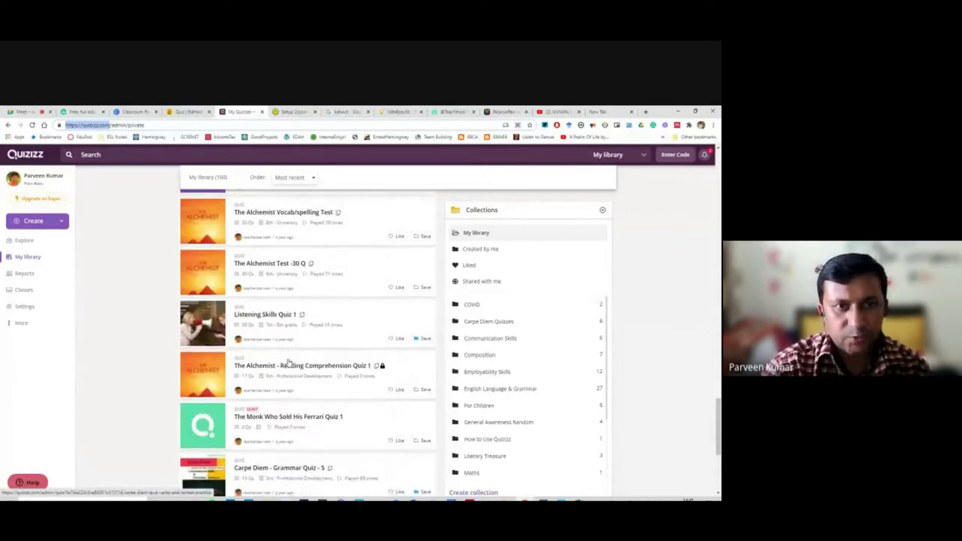
pyautogui.scroll(-5, 285, 365)
# Move the Quizizz tab directly beside the Google Meet tab in the browser.
pyautogui.click(30, 111)
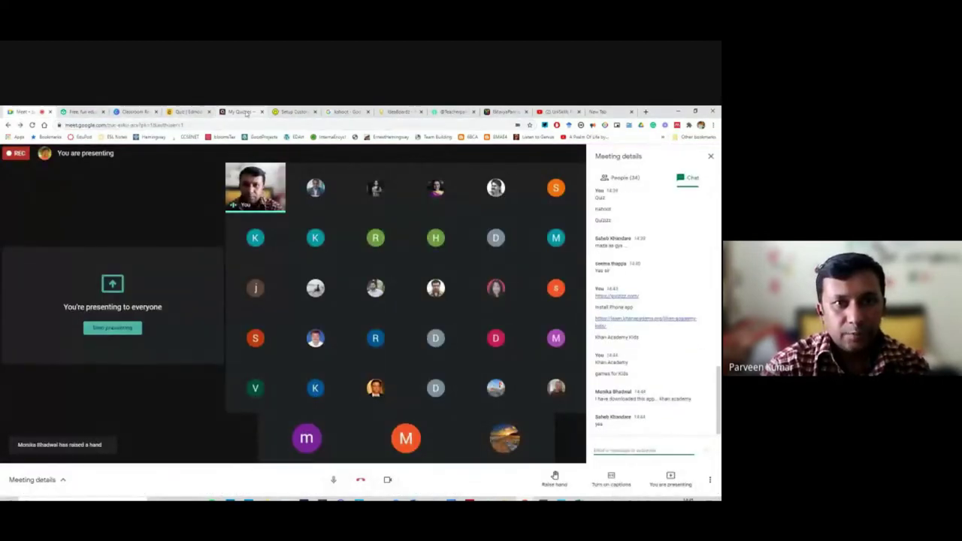
pyautogui.moveTo(242, 111); pyautogui.dragTo(83, 111)
# Find the "Proverbs and Riddles" quiz in the library list and open its details page.
pyautogui.scroll(-5, 282, 325)
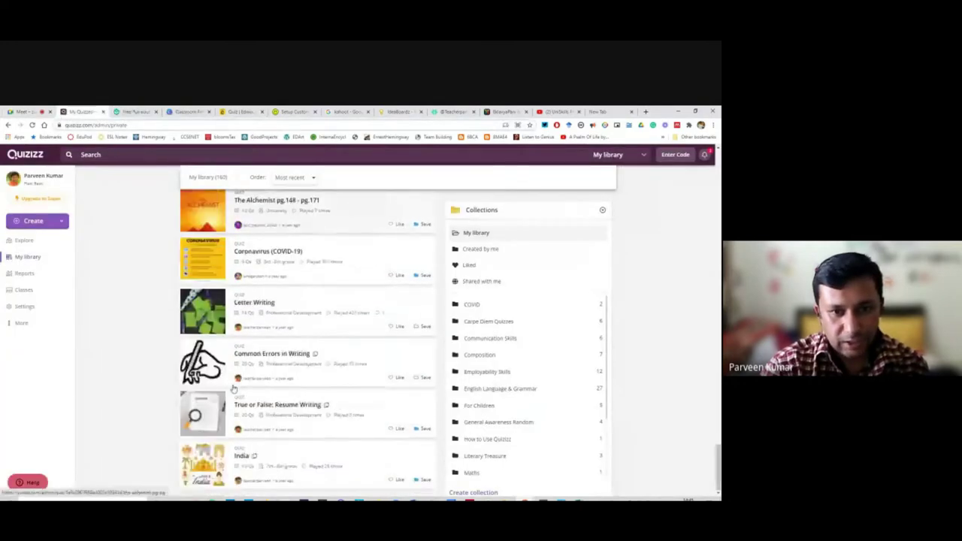
pyautogui.scroll(5, 194, 374)
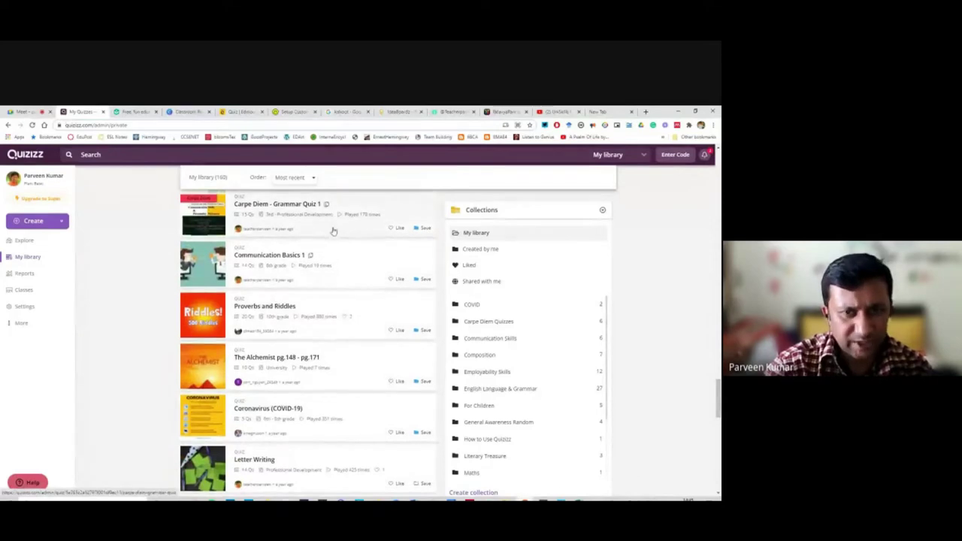
pyautogui.scroll(1, 333, 230)
pyautogui.scroll(-5, 342, 301)
pyautogui.scroll(2, 327, 323)
pyautogui.click(370, 248)
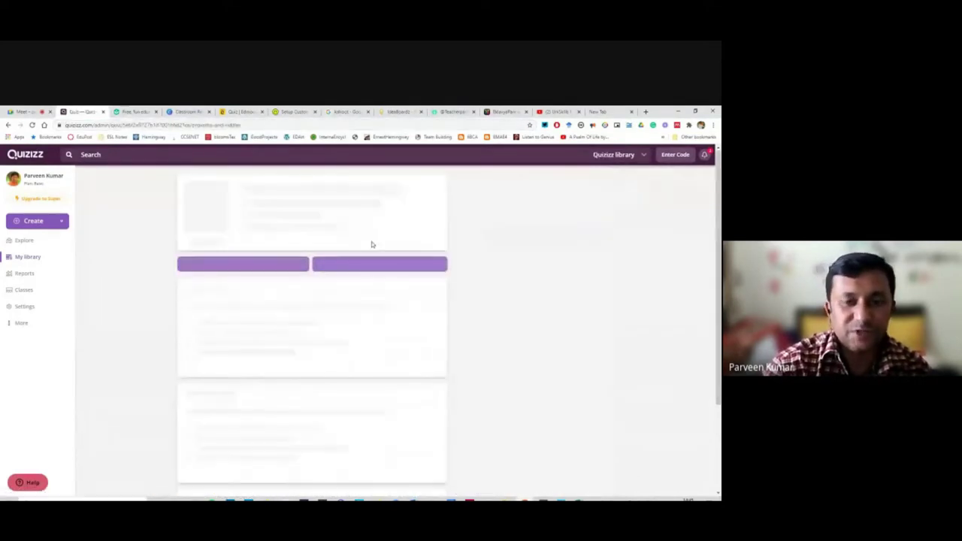
# Reveal the answer to question 5, "What can you catch but cannot throw", in its preview, then close the preview.
pyautogui.scroll(-4, 99, 408)
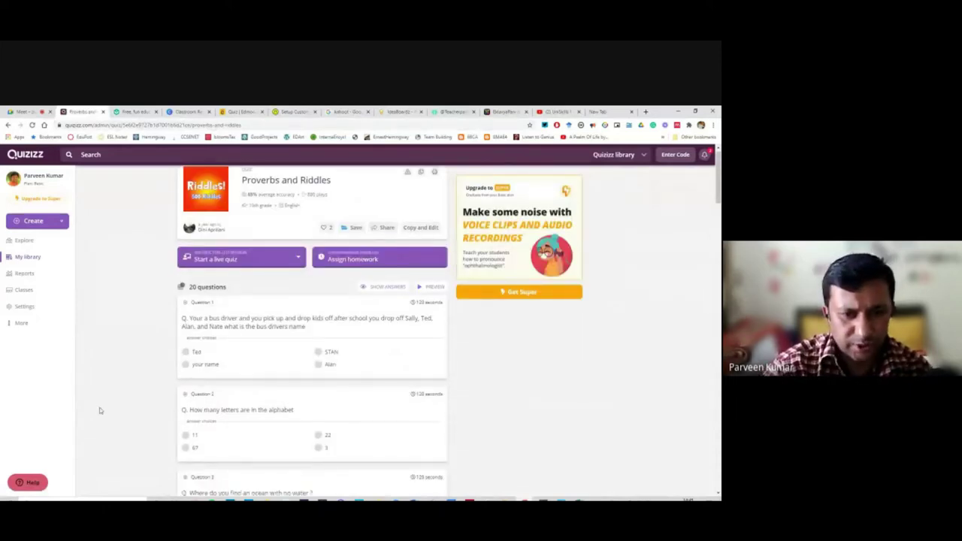
pyautogui.scroll(-1, 127, 399)
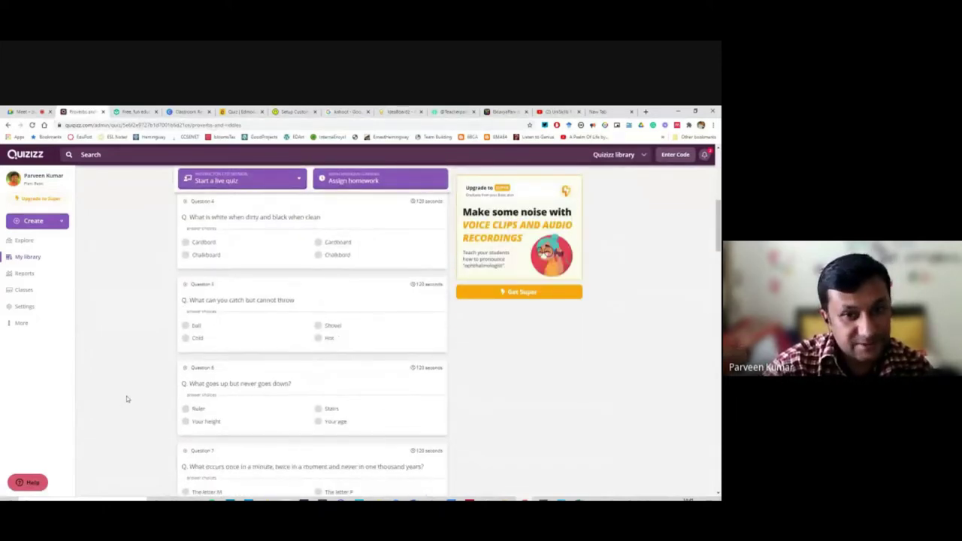
pyautogui.scroll(-1, 127, 399)
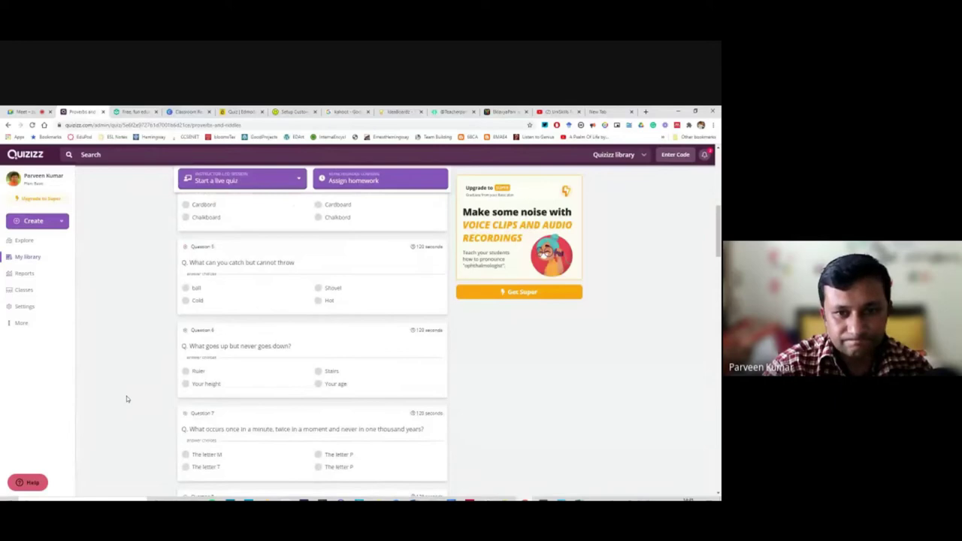
pyautogui.scroll(-2, 127, 400)
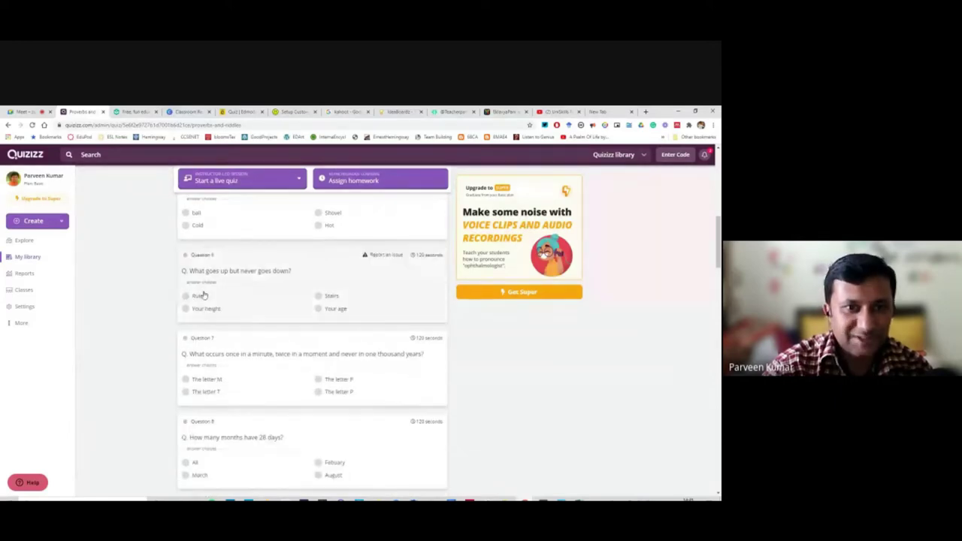
pyautogui.scroll(1, 342, 275)
pyautogui.click(358, 270)
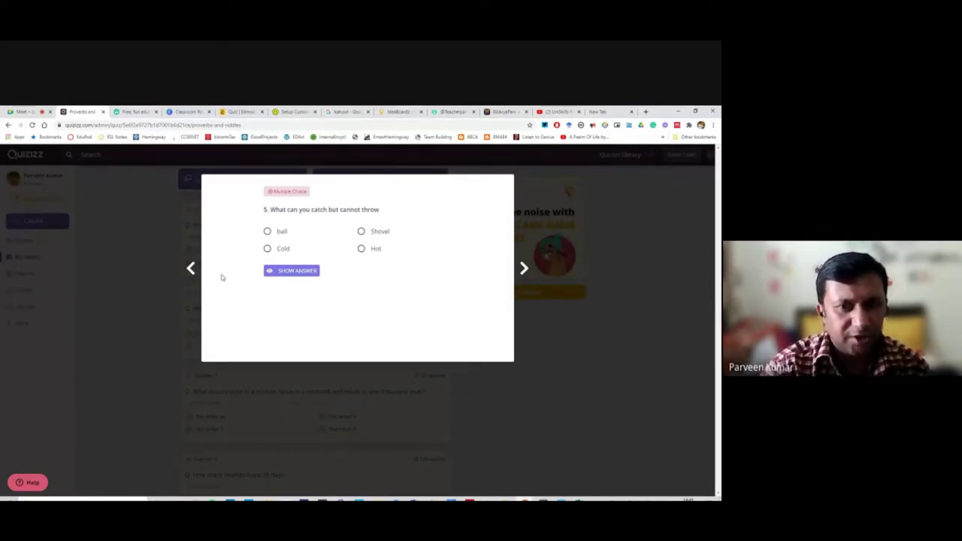
pyautogui.click(303, 272)
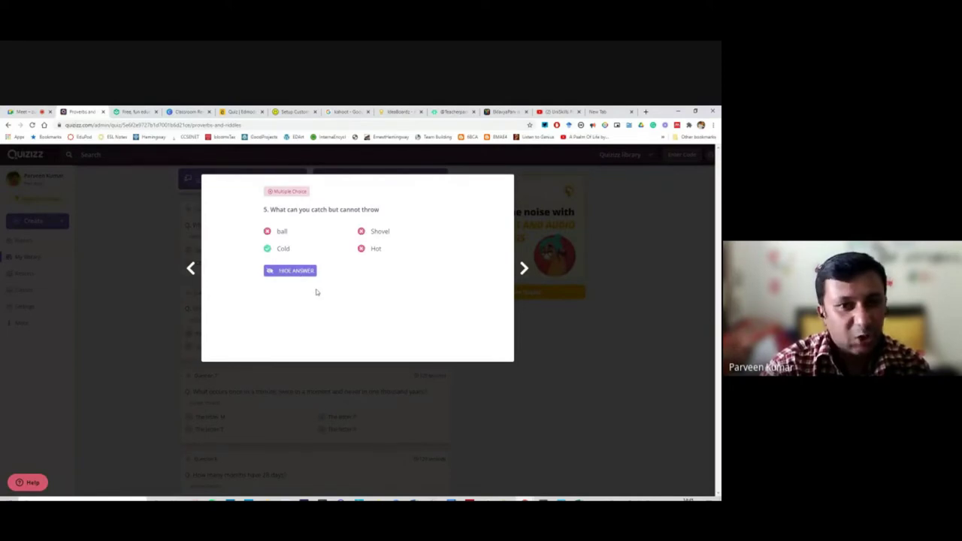
pyautogui.click(612, 391)
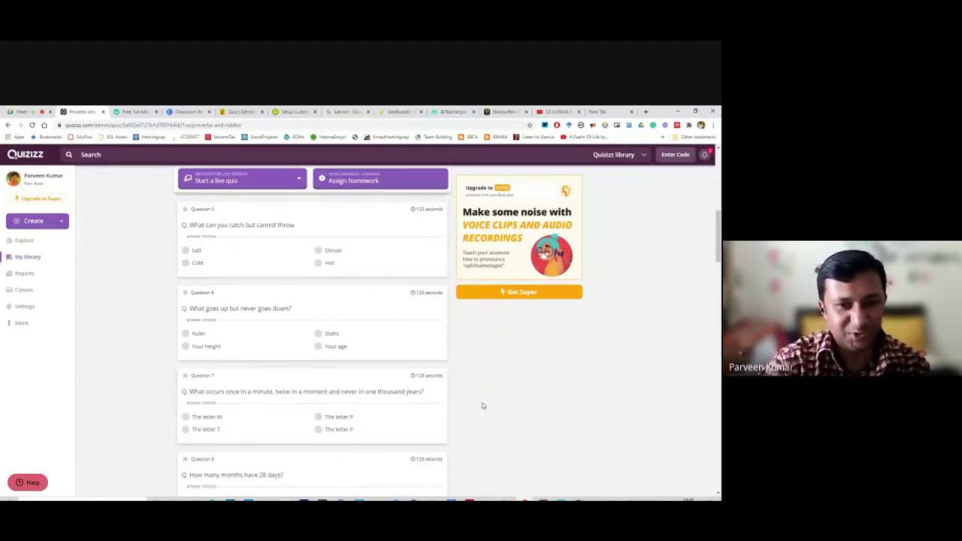
# Examine the remaining riddle and proverb questions of the "Proverbs and Riddles" quiz.
pyautogui.scroll(-5, 484, 407)
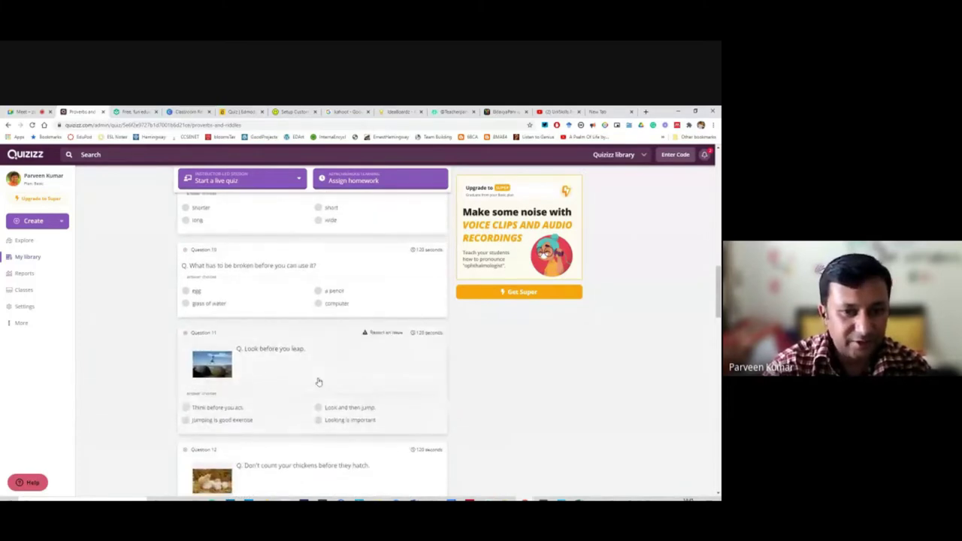
pyautogui.scroll(-2, 318, 382)
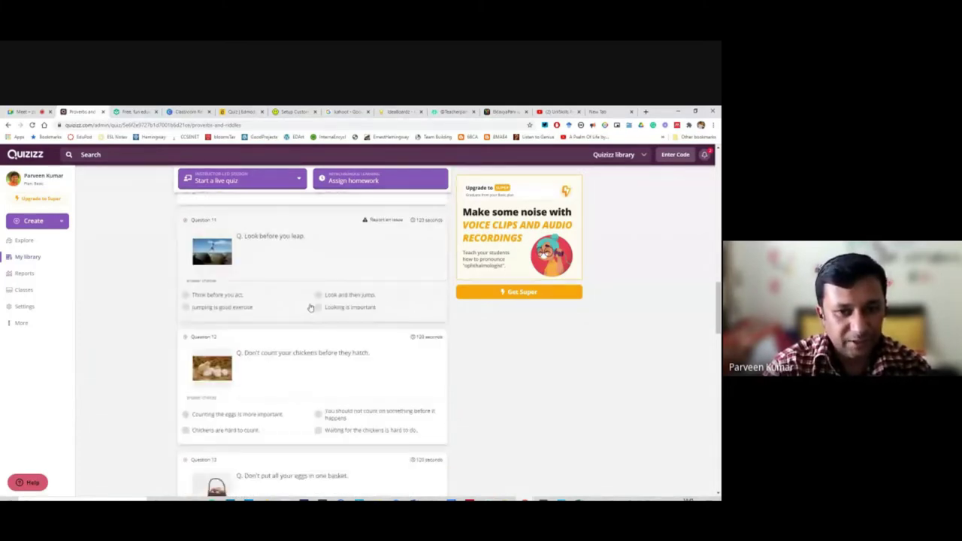
pyautogui.scroll(-3, 325, 380)
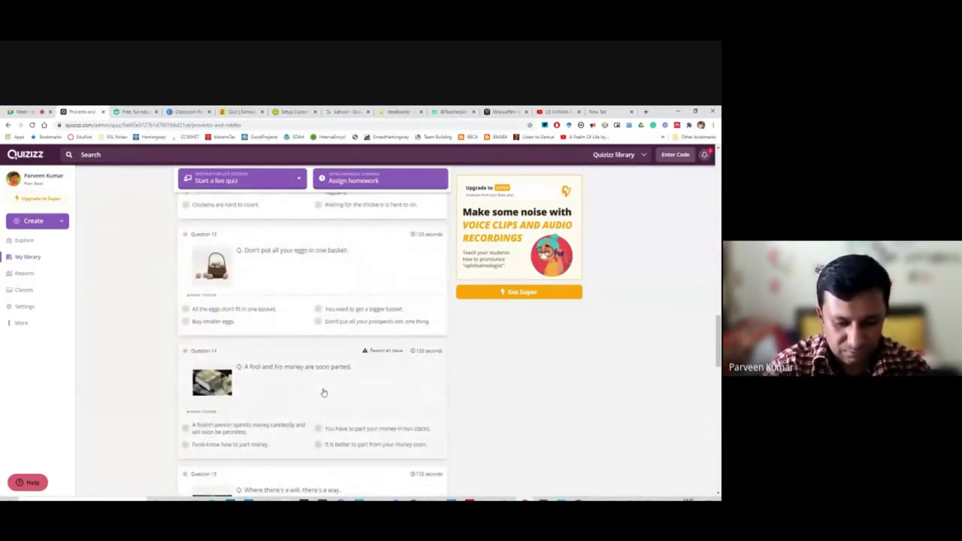
pyautogui.scroll(3, 343, 409)
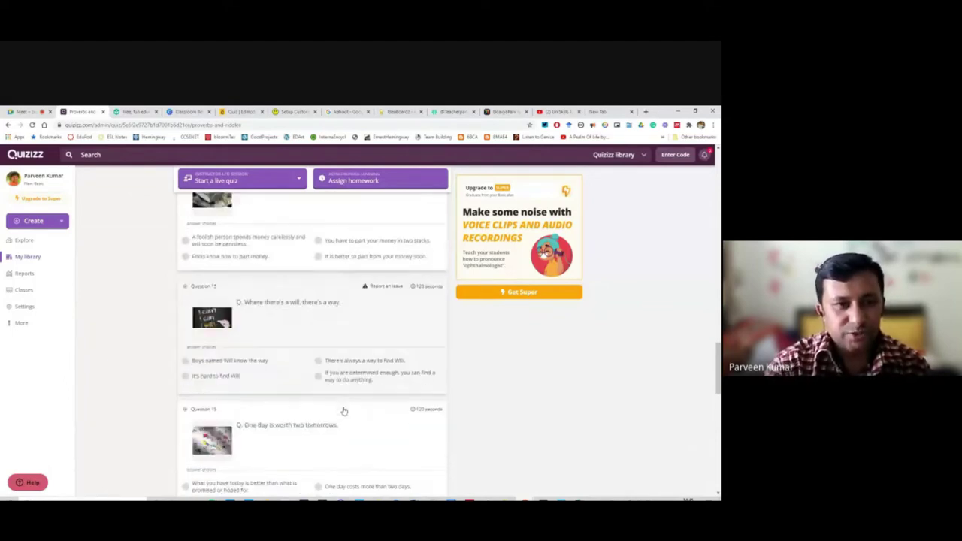
# Return to the Quizizz home page, dismiss the invitation pop-up and view the content types offered for creation.
pyautogui.click(36, 157)
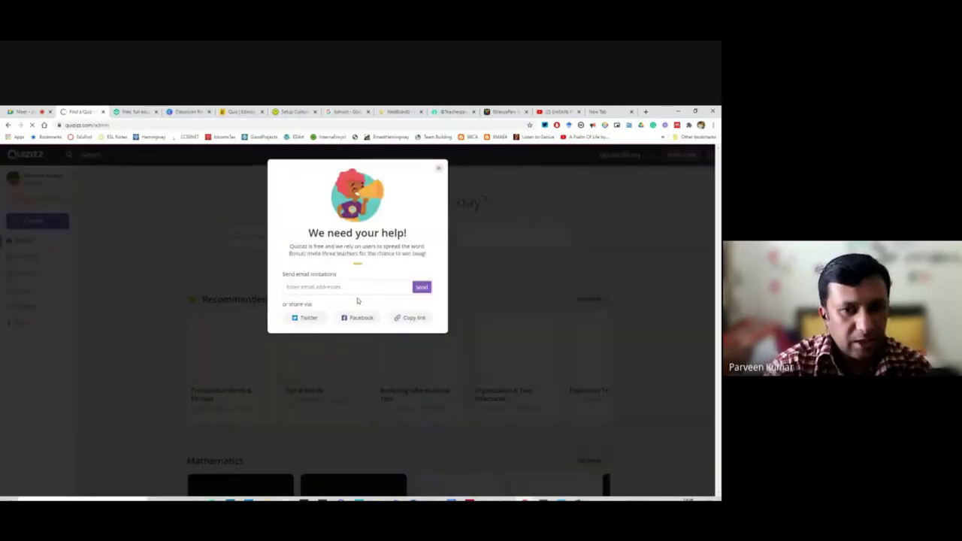
pyautogui.click(112, 312)
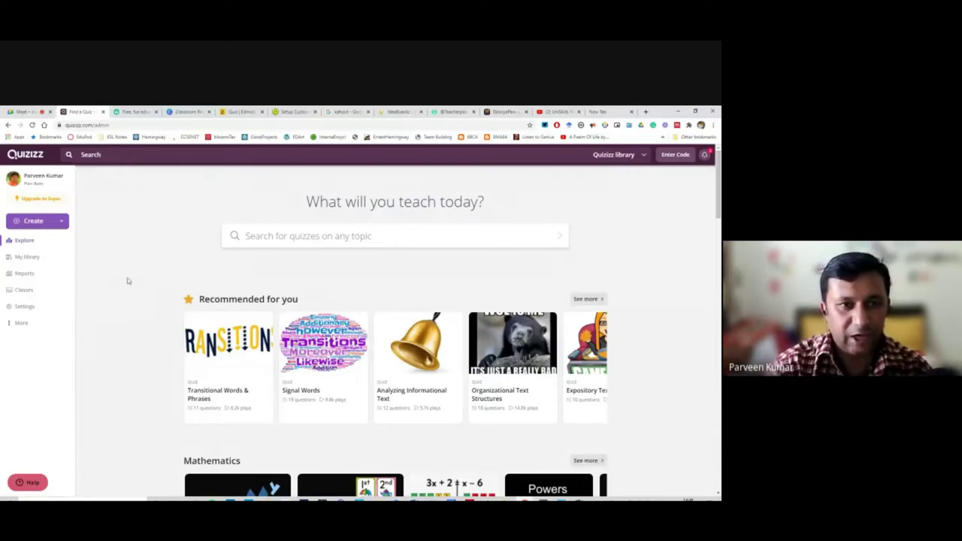
pyautogui.click(63, 225)
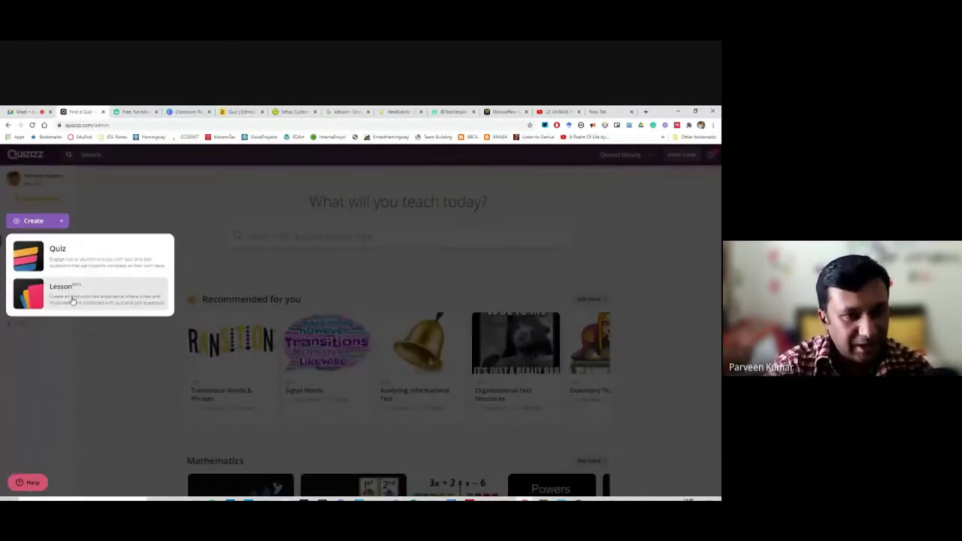
pyautogui.click(115, 185)
# Open the "Use of Podcasts in Education" lesson from the library and present it as a live lesson.
pyautogui.click(34, 259)
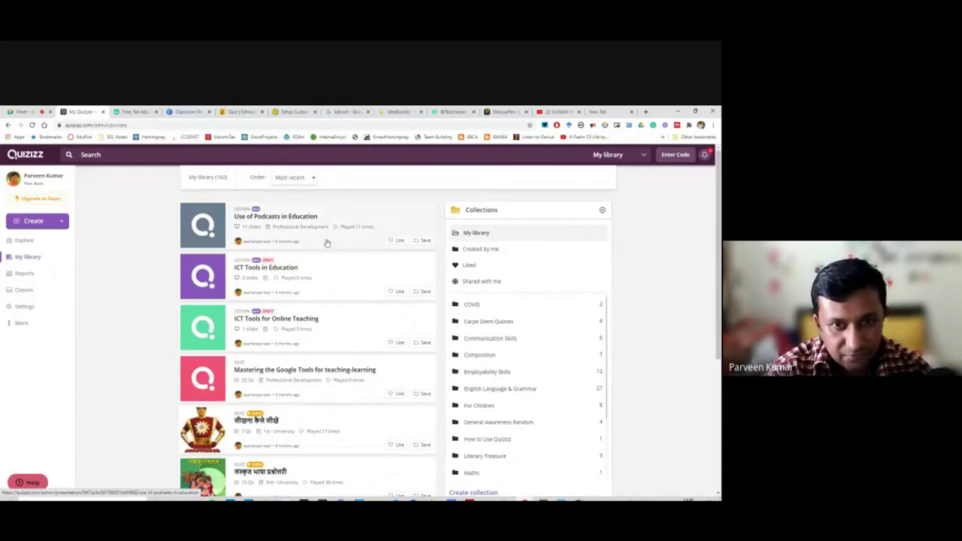
pyautogui.click(327, 243)
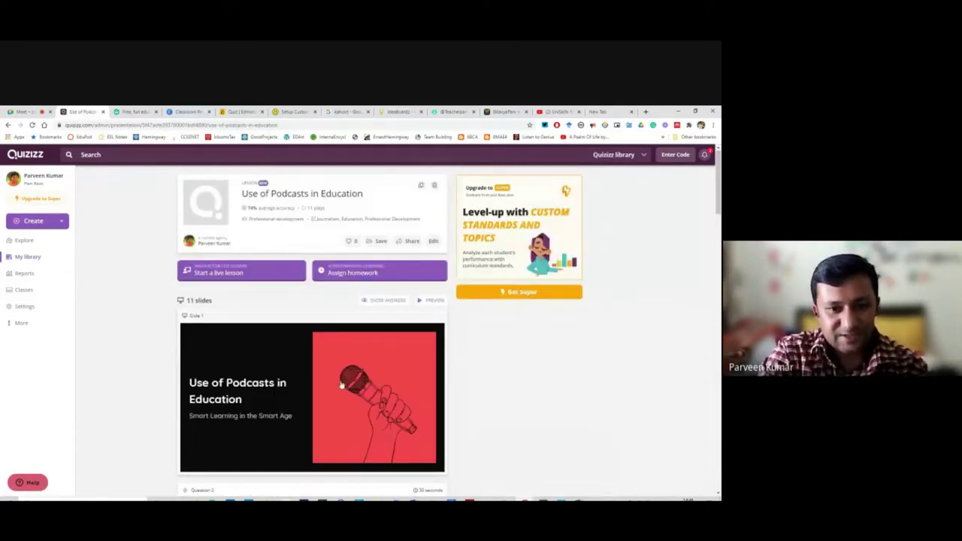
pyautogui.scroll(-3, 342, 385)
pyautogui.scroll(3, 340, 388)
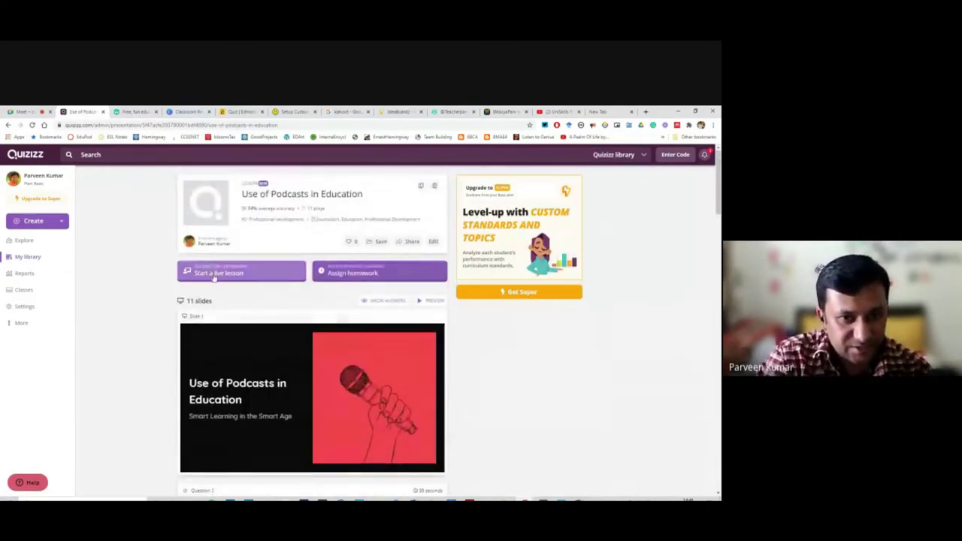
pyautogui.click(274, 280)
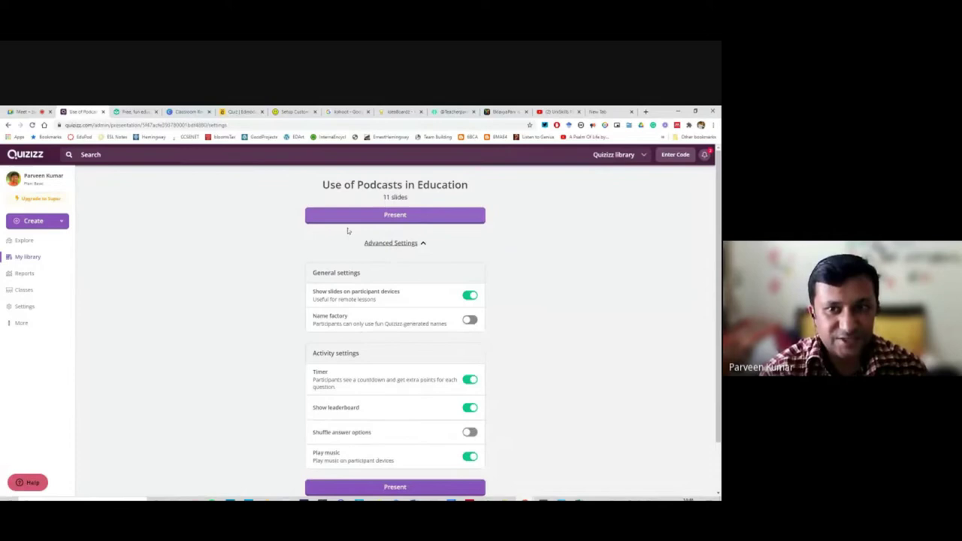
pyautogui.click(402, 218)
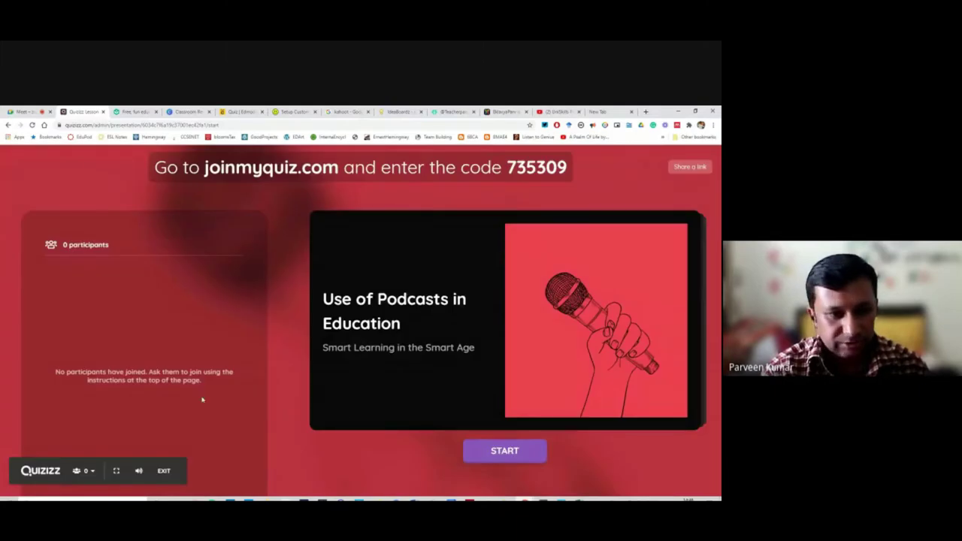
pyautogui.click(25, 112)
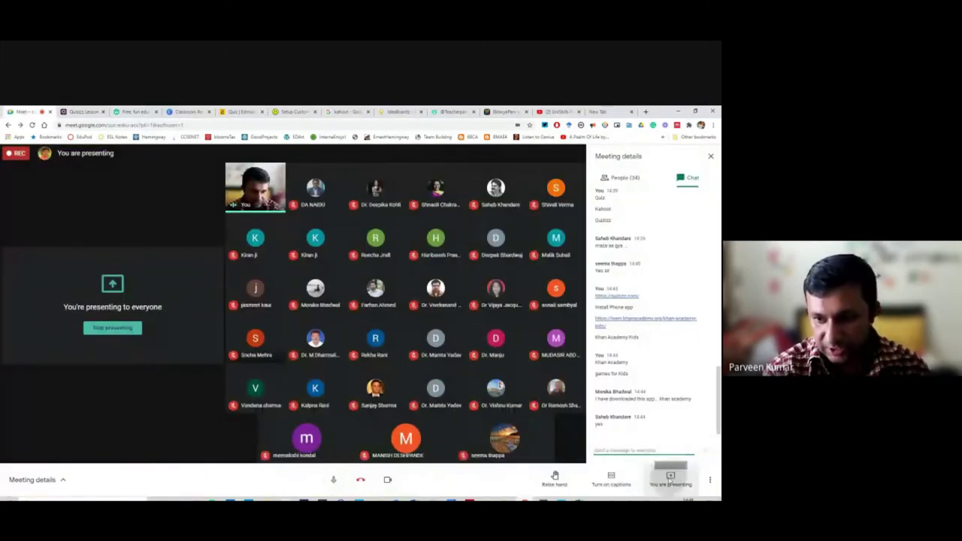
pyautogui.click(670, 479)
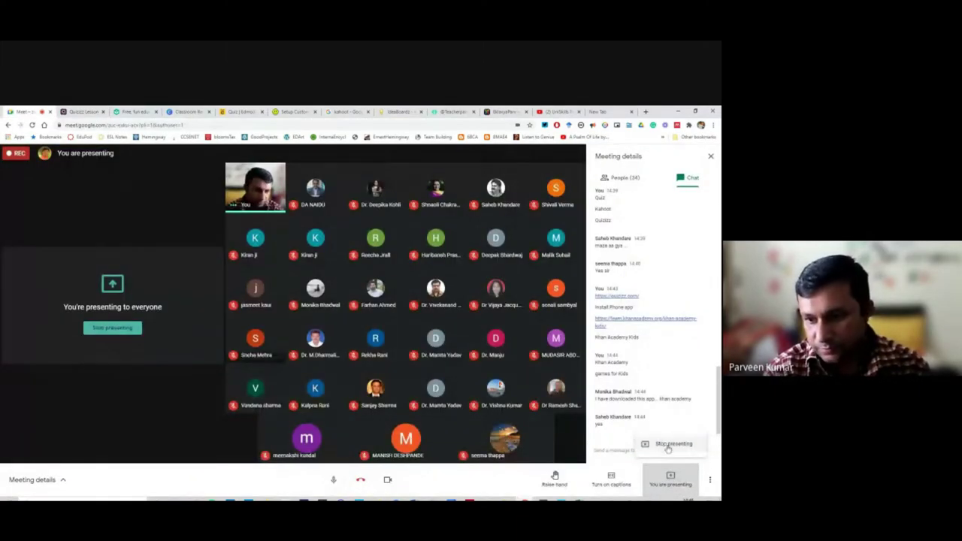
pyautogui.click(84, 112)
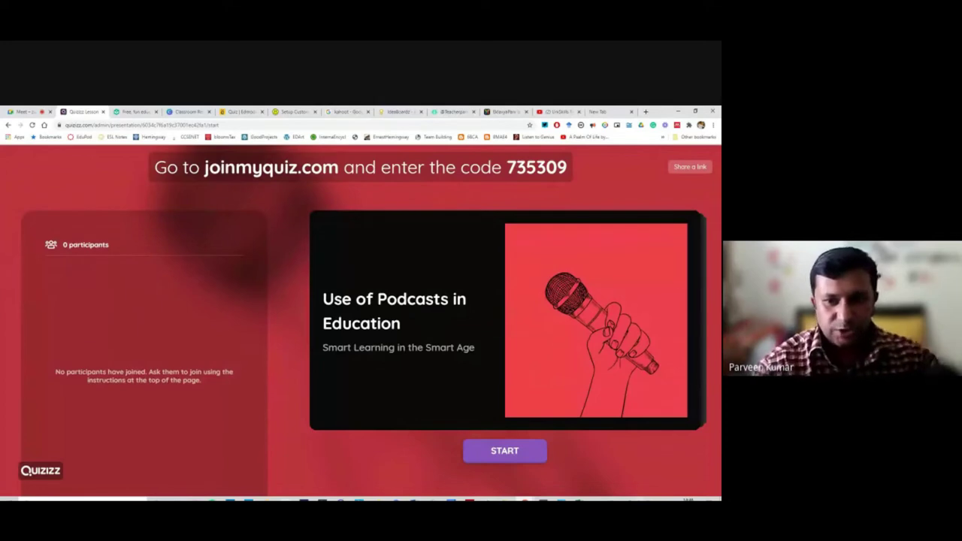
# Copy the live lesson's join link for participants and post it in the Google Meet chat.
pyautogui.click(690, 168)
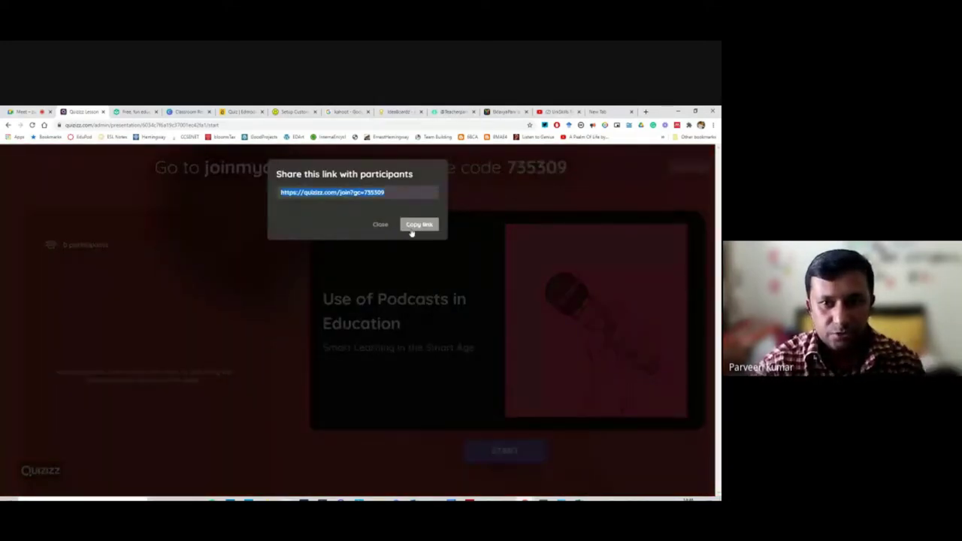
pyautogui.click(415, 226)
pyautogui.click(26, 112)
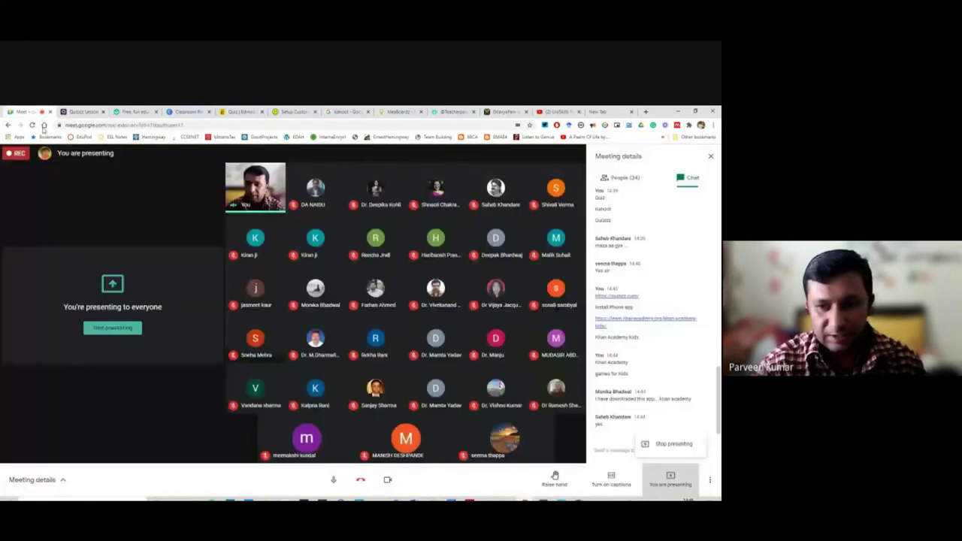
pyautogui.click(609, 451)
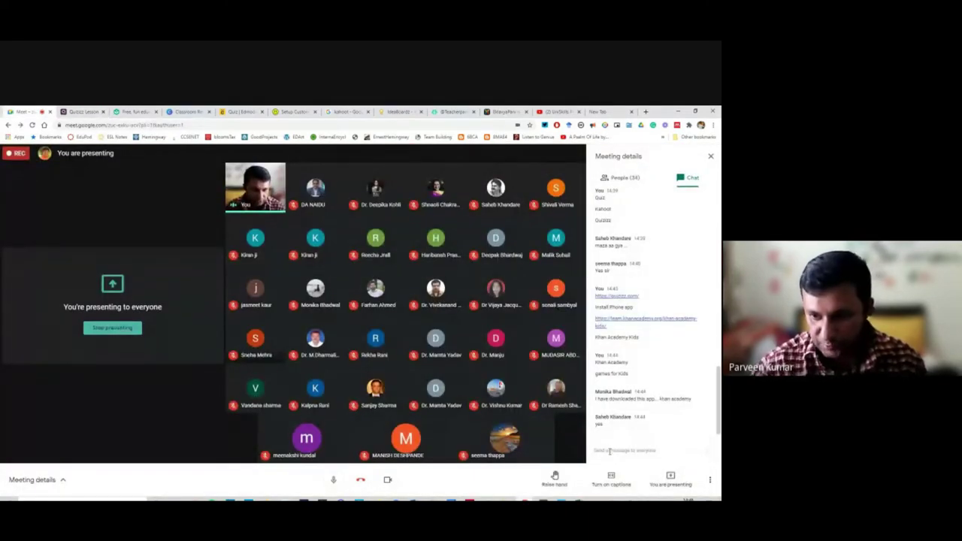
pyautogui.hotkey('ctrl', 'v')
pyautogui.press('Return')
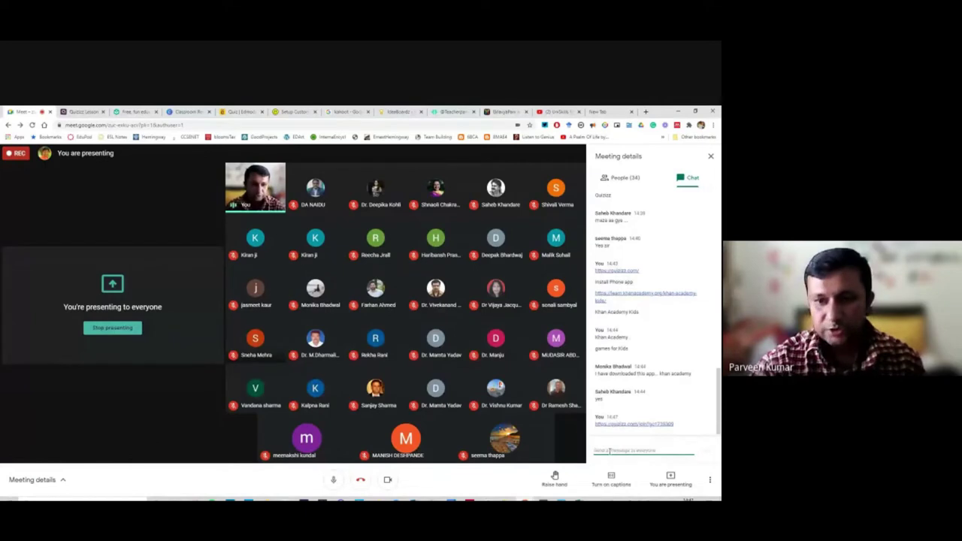
# Copy the live lesson's join link again from Quizizz and return to the message field of the Google Meet chat.
pyautogui.hotkey('ctrl', 'Tab')
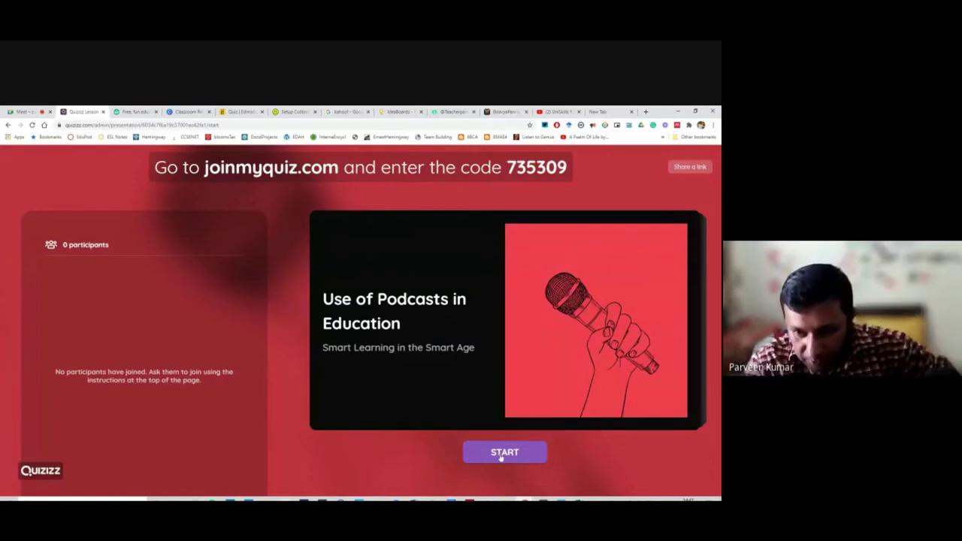
pyautogui.click(690, 167)
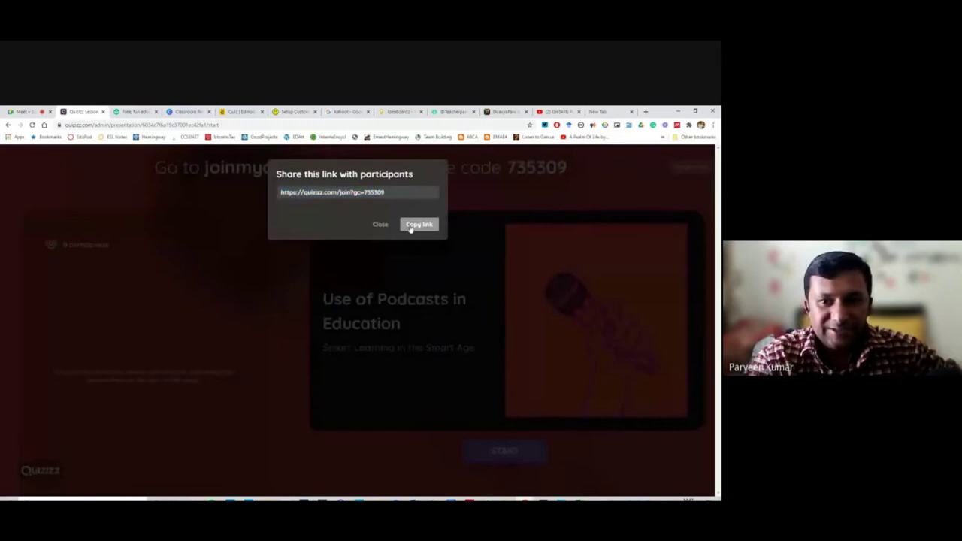
pyautogui.click(414, 224)
pyautogui.click(22, 111)
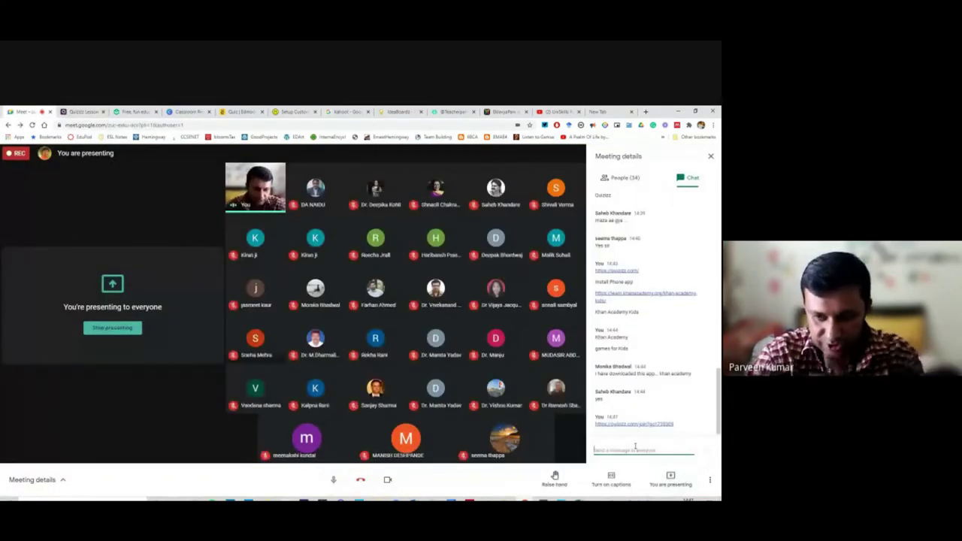
pyautogui.click(635, 449)
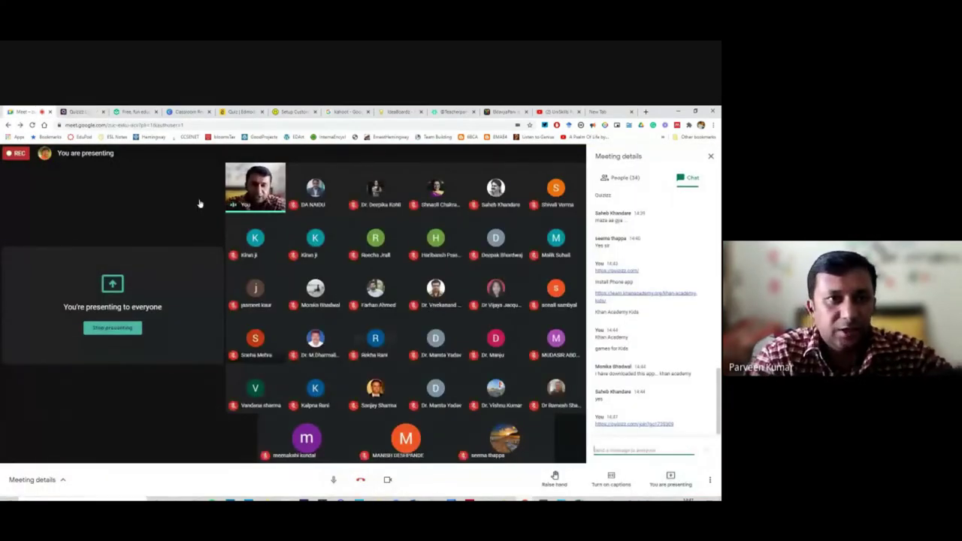
# Switch back to Quizizz, start the live "Use of Podcasts in Education" lesson, and advance past the title slide to slide 2.
pyautogui.hotkey('ctrl', 'Tab')
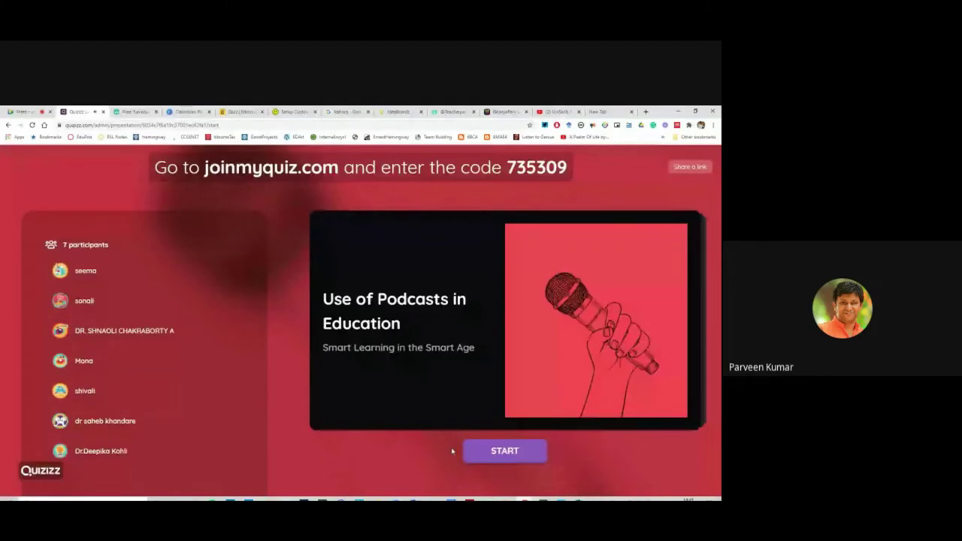
pyautogui.click(487, 454)
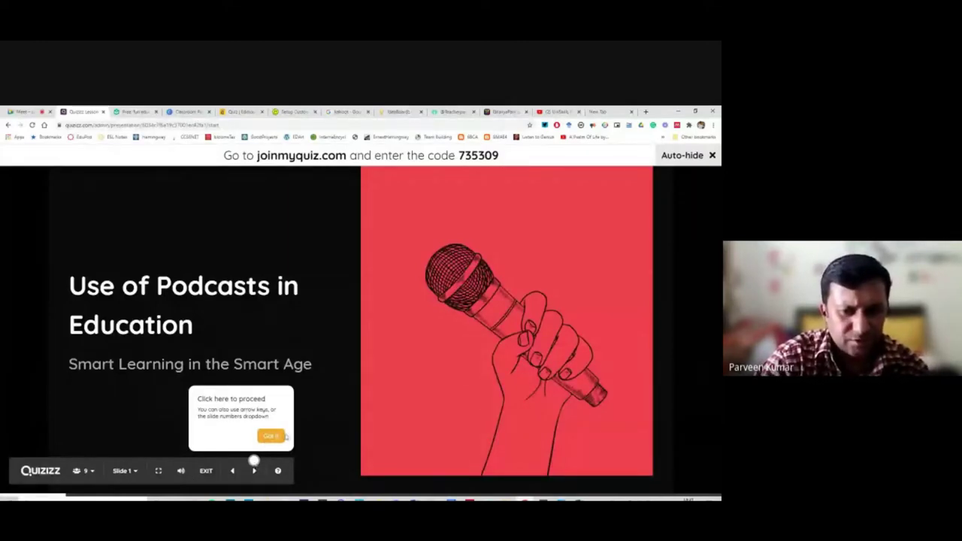
pyautogui.click(271, 436)
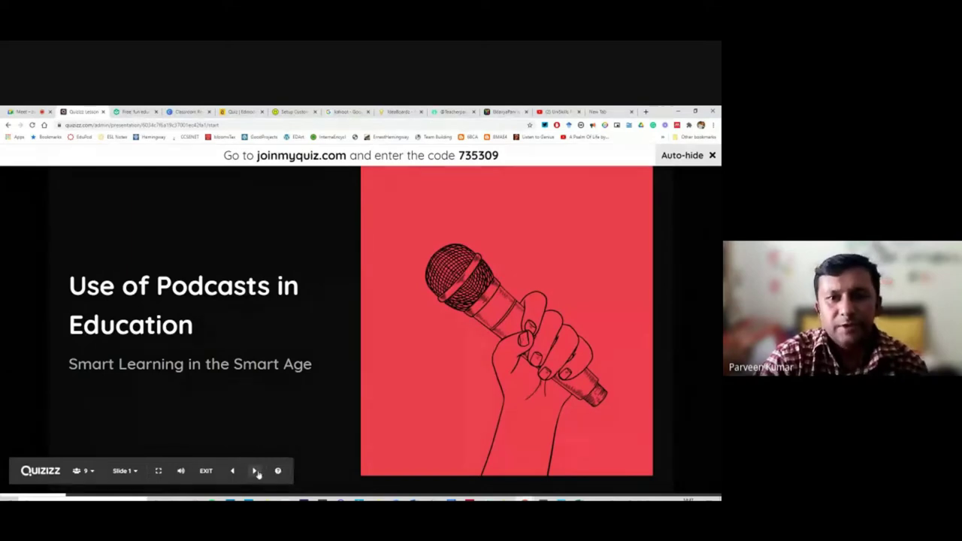
pyautogui.click(256, 472)
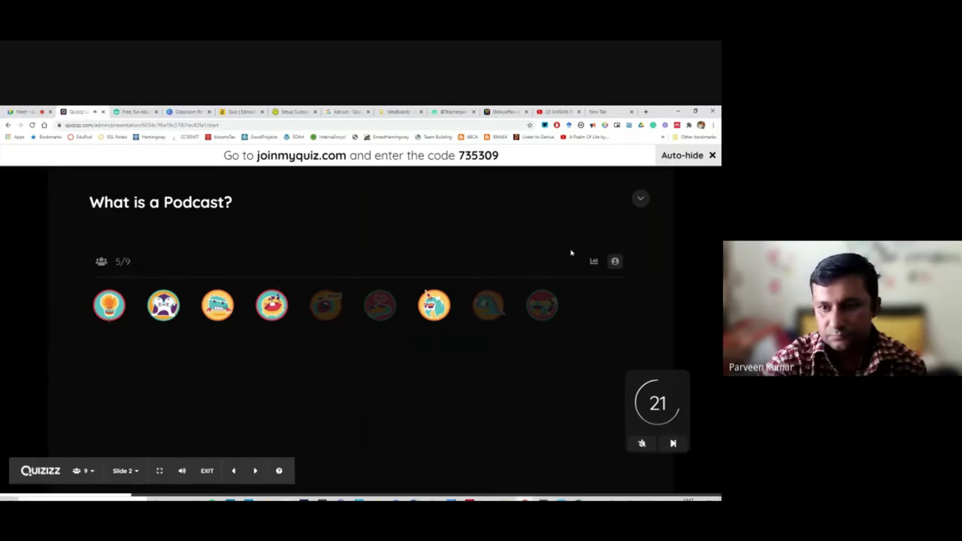
# Reveal the answer options of "What is a Podcast?", end the question early, and advance past the leaderboard to the EduPodcasts slide.
pyautogui.click(641, 200)
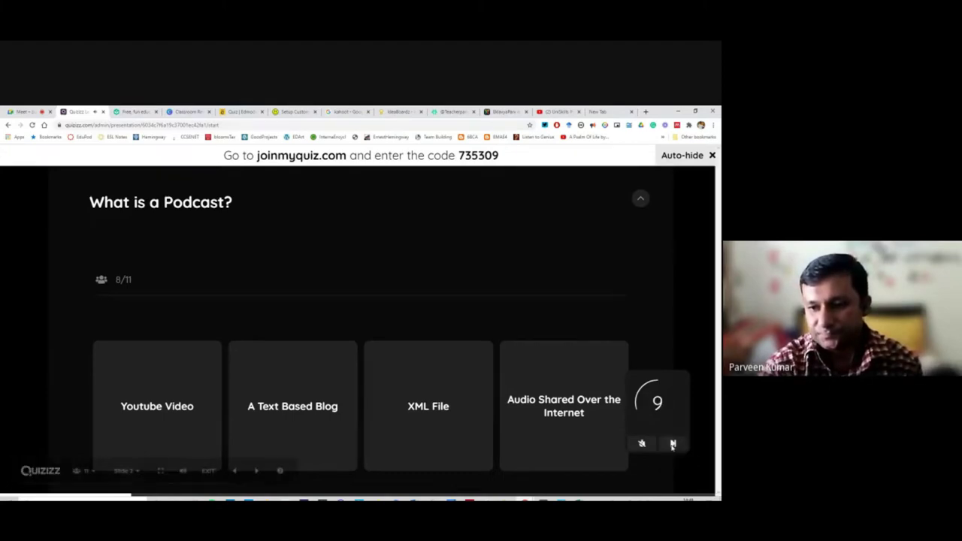
pyautogui.click(673, 445)
pyautogui.click(392, 263)
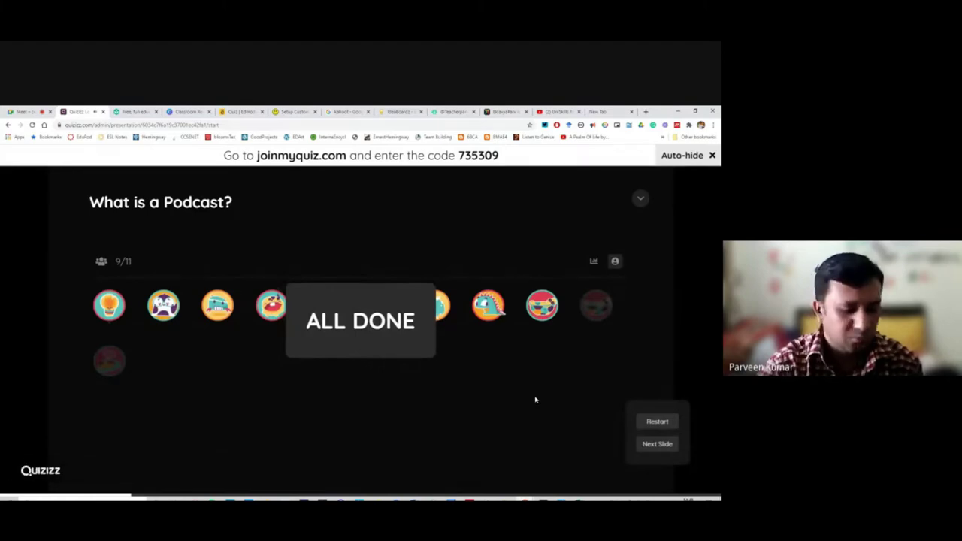
pyautogui.click(654, 447)
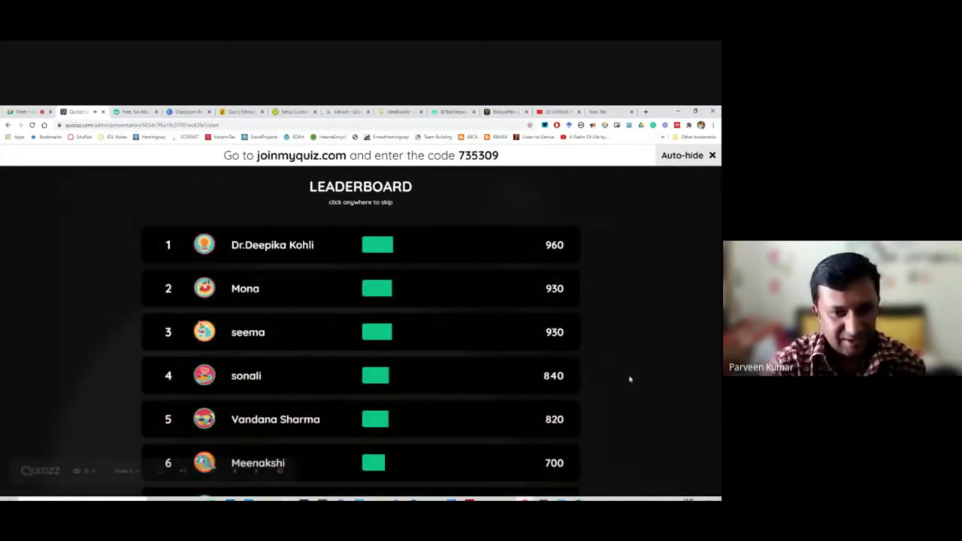
pyautogui.click(585, 393)
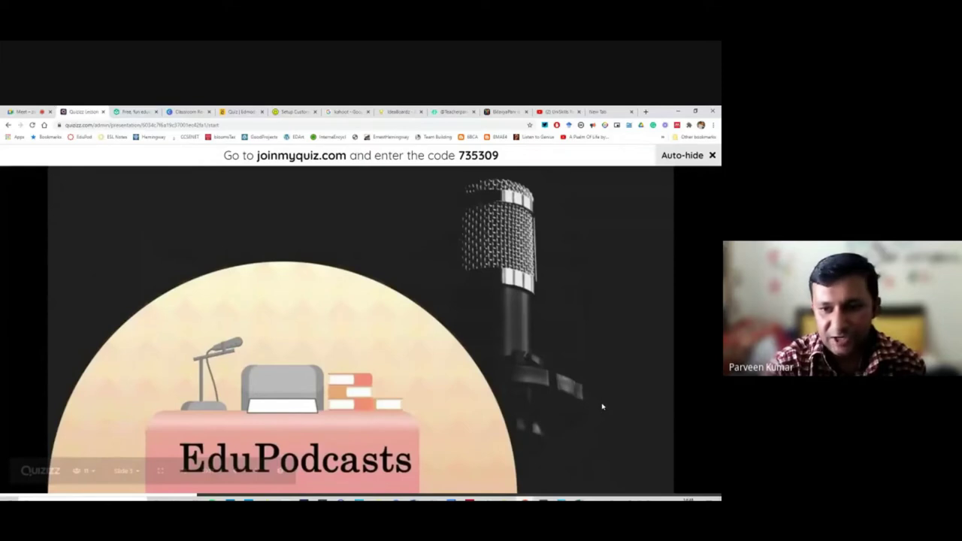
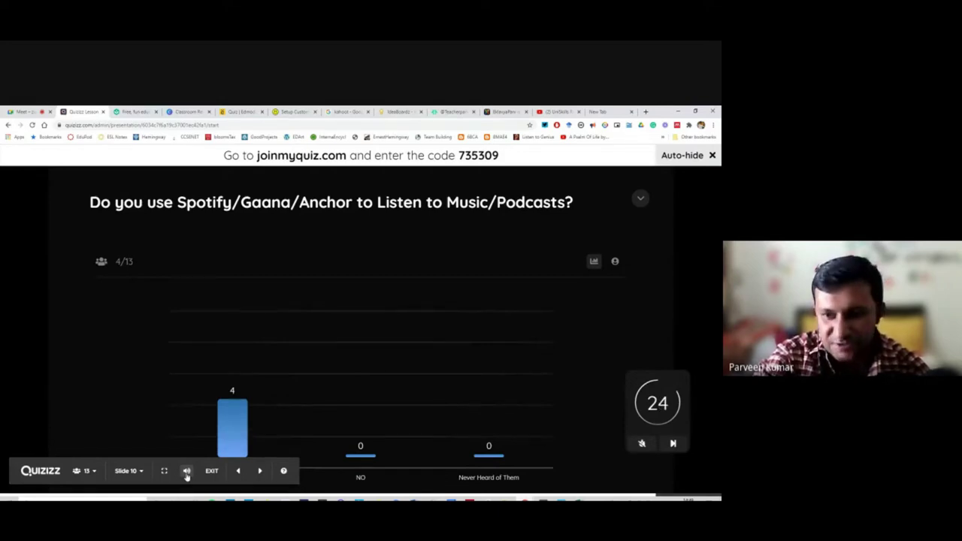
# Raise the lesson volume to maximum during the Spotify/Gaana/Anchor poll, and end the poll early to advance to slide 11.
pyautogui.moveTo(187, 473)
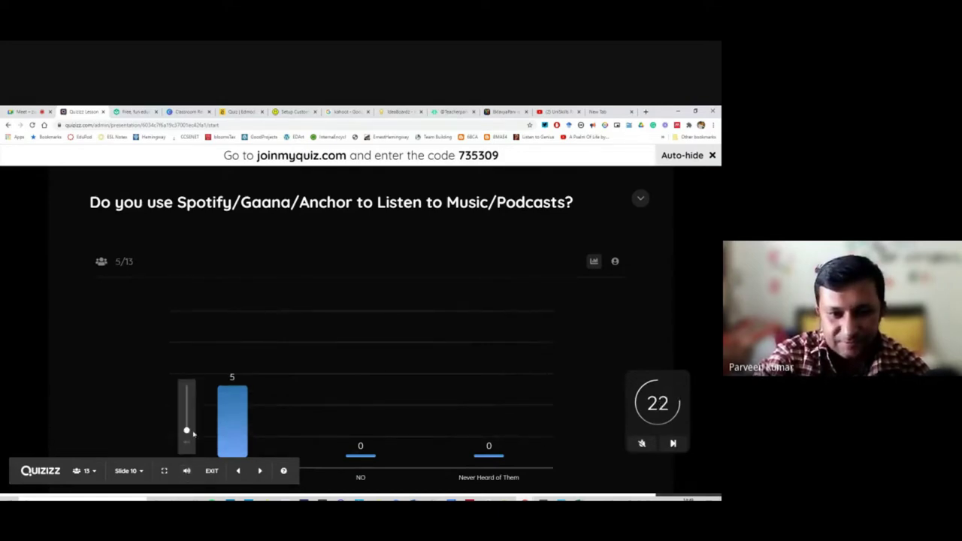
pyautogui.moveTo(187, 429); pyautogui.dragTo(187, 386)
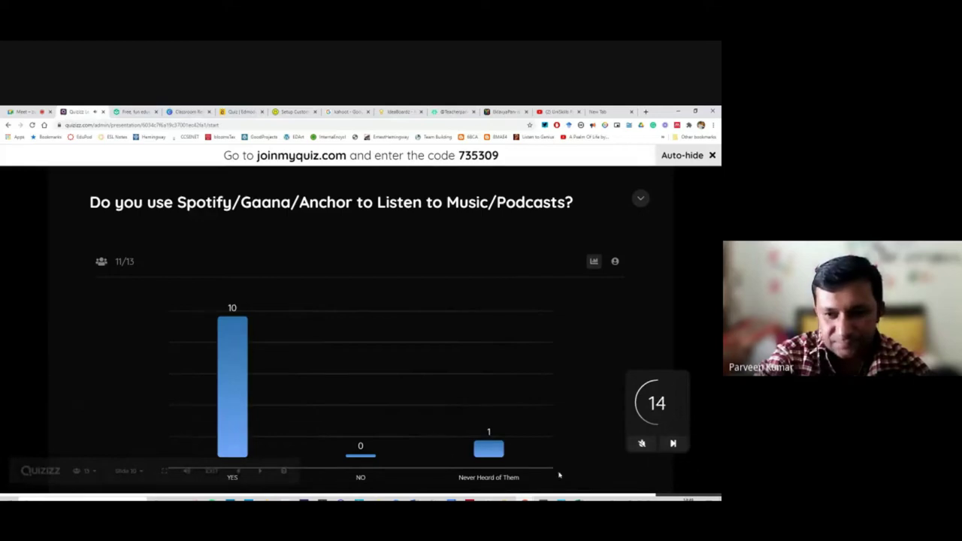
pyautogui.click(673, 444)
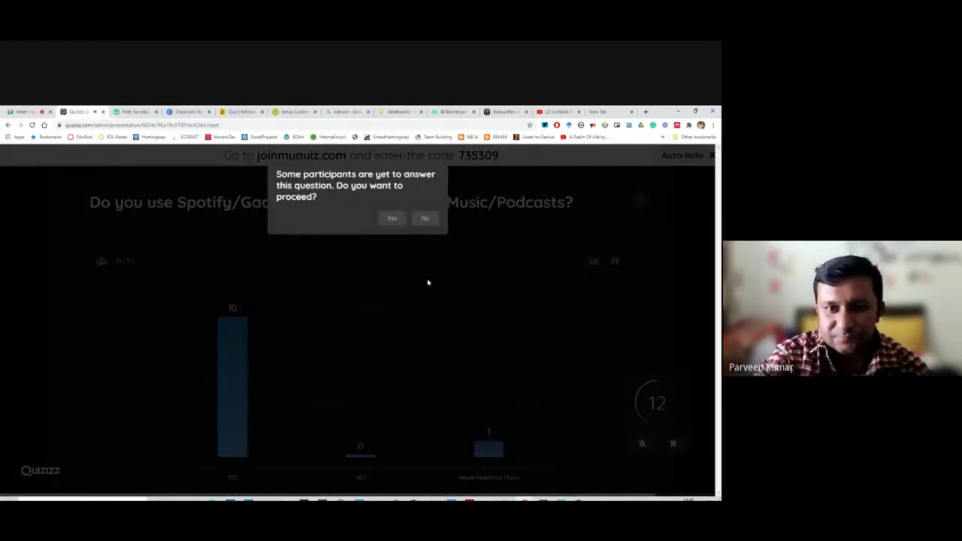
pyautogui.click(392, 220)
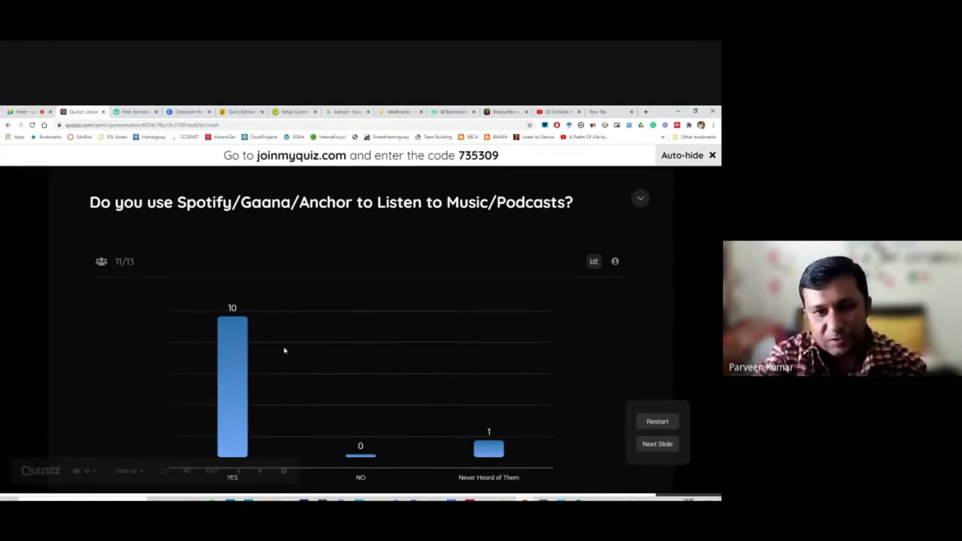
pyautogui.click(646, 447)
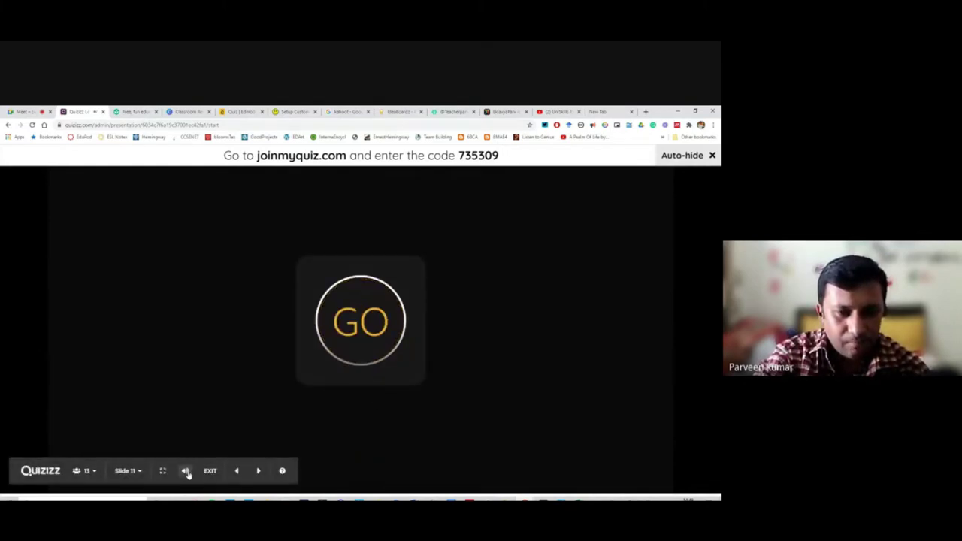
# Lower the lesson's sound volume while participants answer the question on possible uses of podcasts.
pyautogui.moveTo(186, 472)
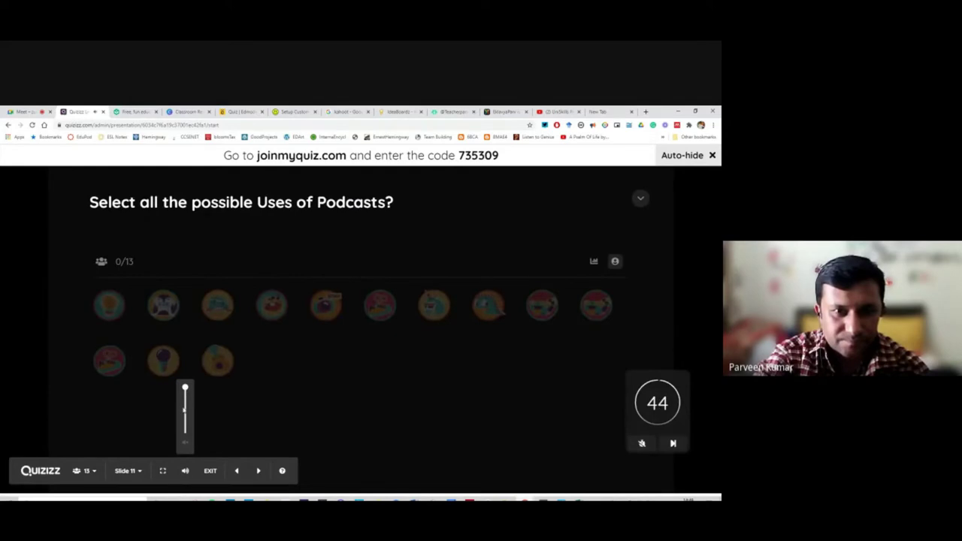
pyautogui.moveTo(184, 388); pyautogui.dragTo(185, 427)
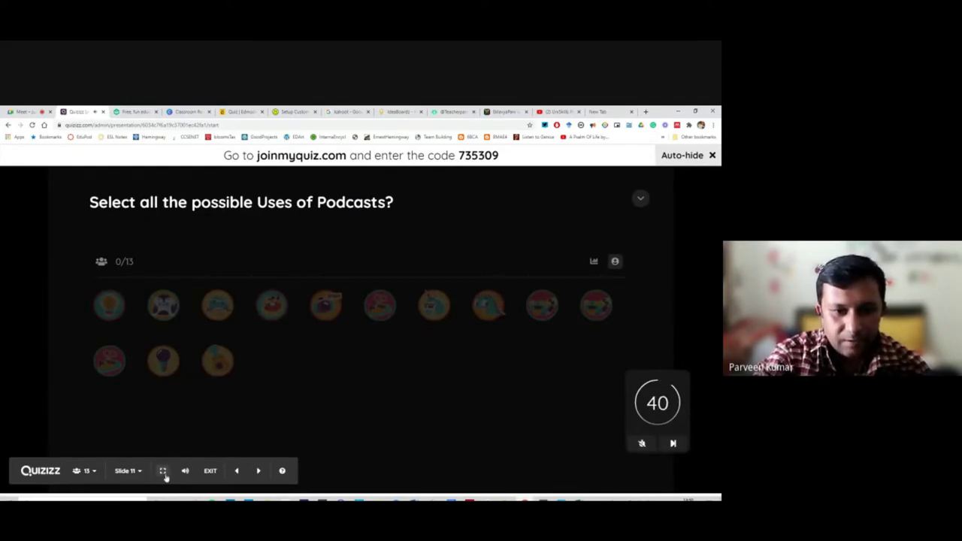
pyautogui.moveTo(185, 471)
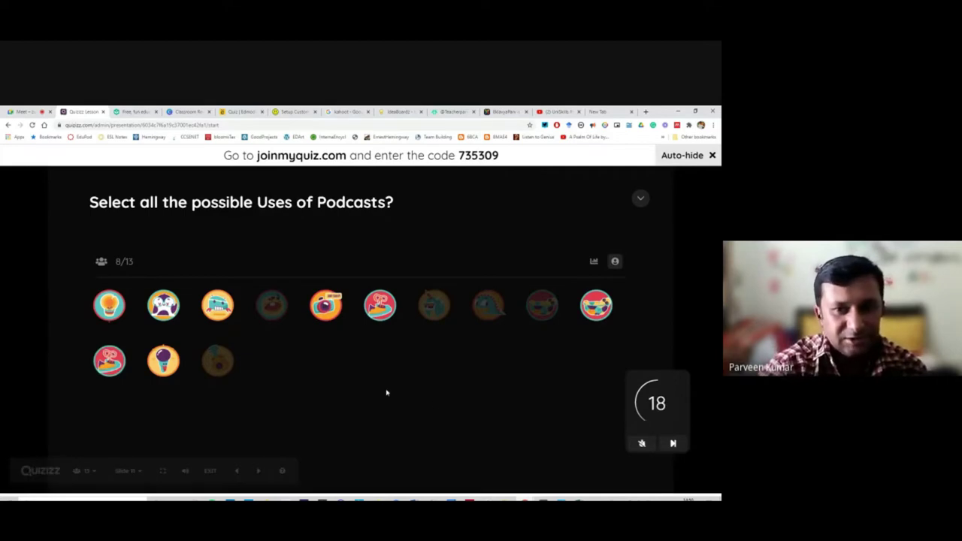
# End the "Select all the possible Uses of Podcasts?" question without waiting for the remaining participants, skipping the leaderboard.
pyautogui.click(673, 444)
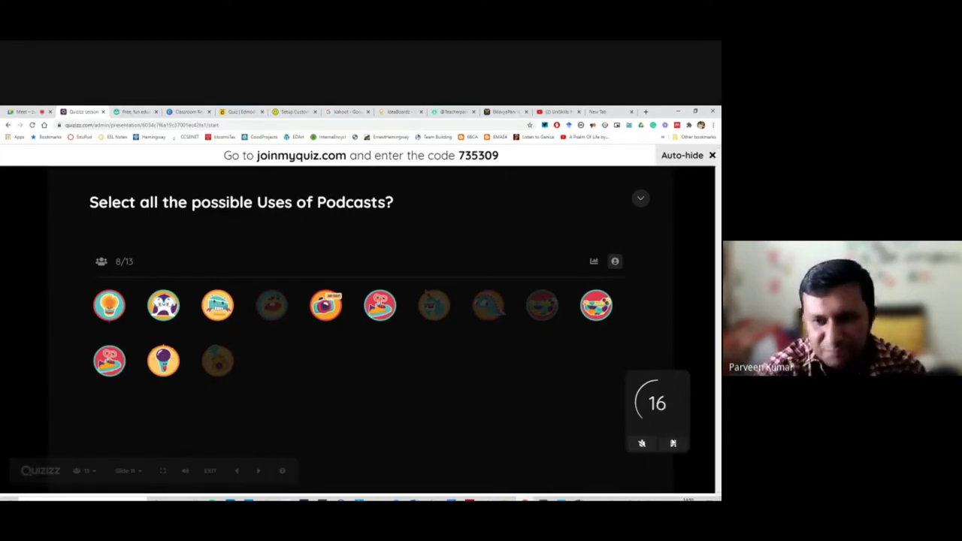
pyautogui.click(425, 218)
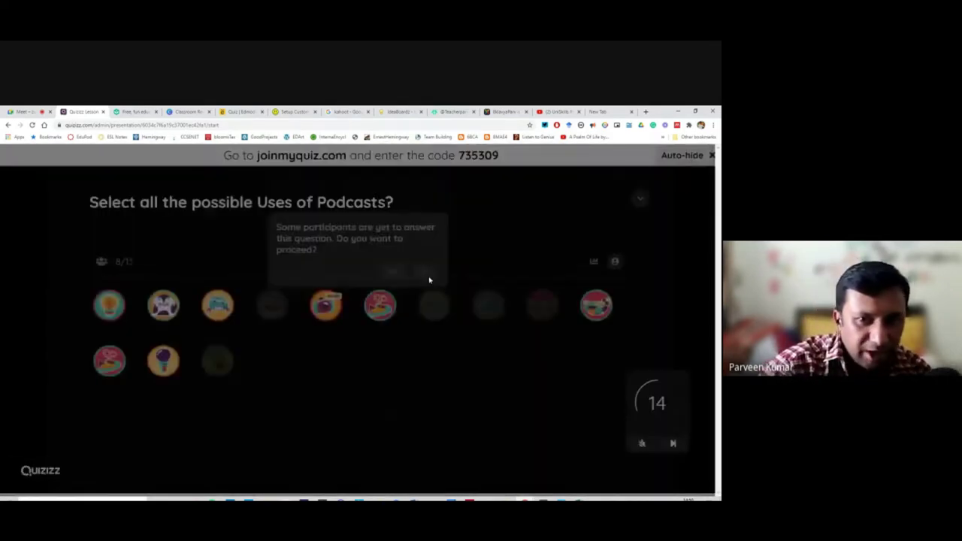
pyautogui.click(675, 444)
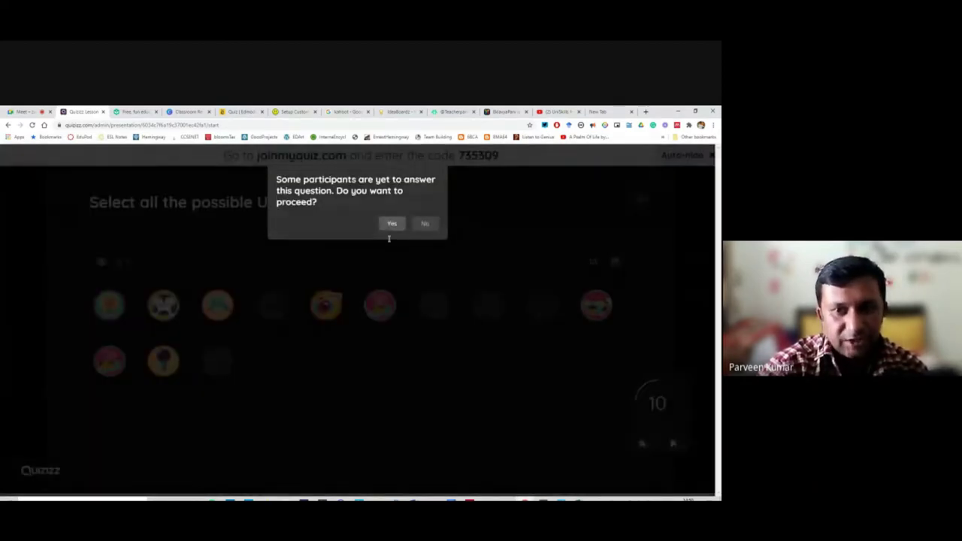
pyautogui.click(390, 223)
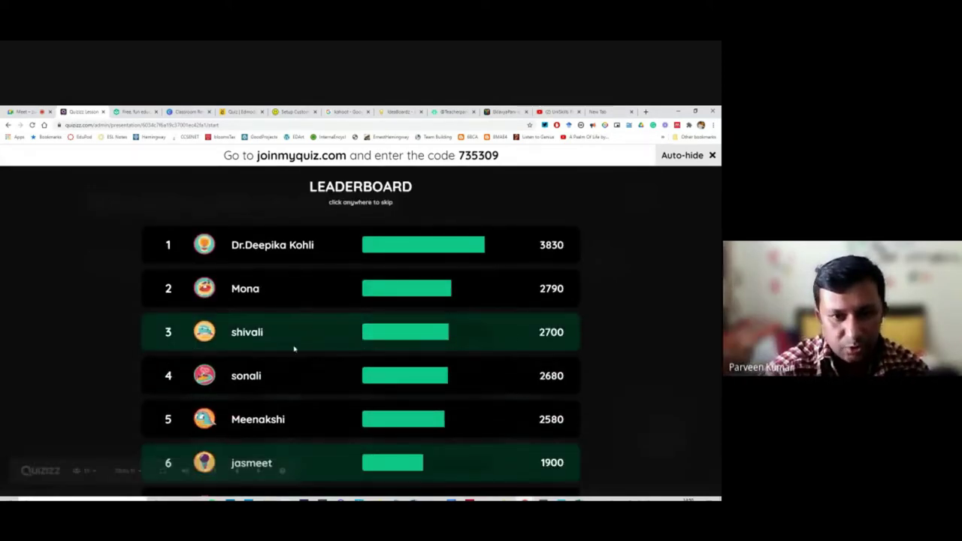
pyautogui.click(603, 428)
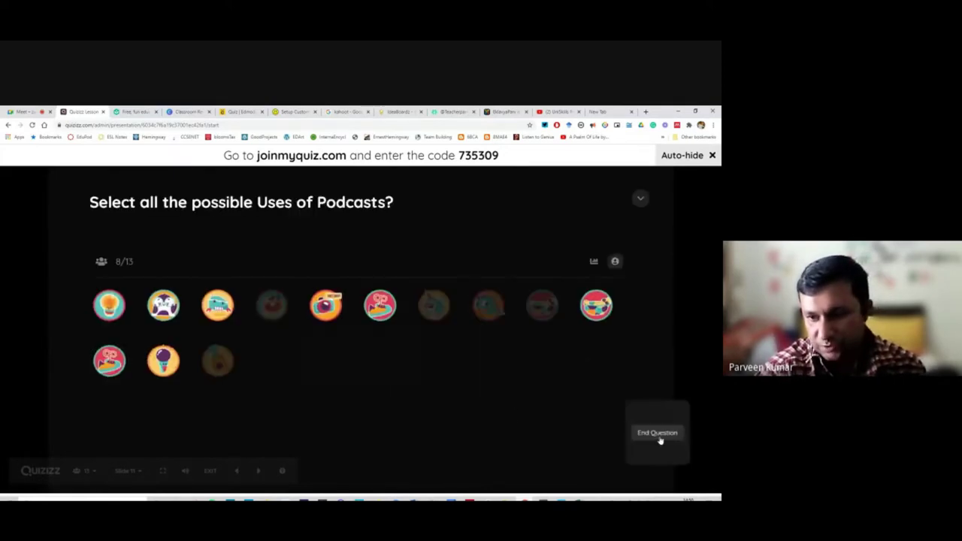
pyautogui.click(660, 439)
pyautogui.click(391, 218)
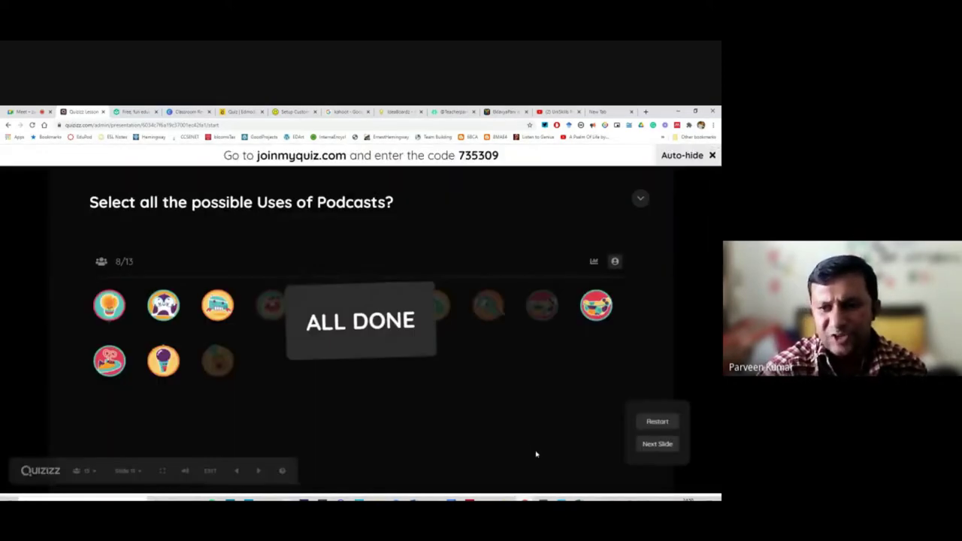
# End the live lesson after its last slide and open its participant report.
pyautogui.click(655, 449)
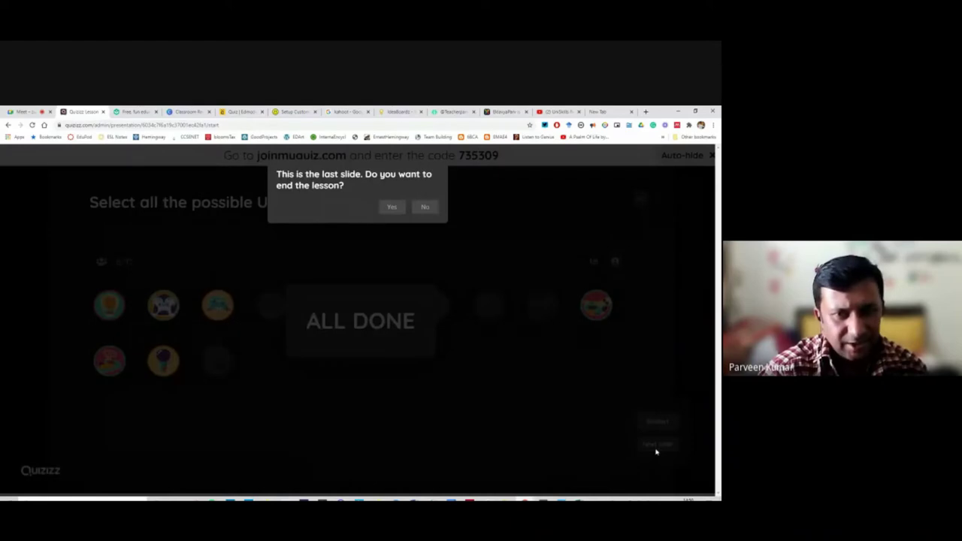
pyautogui.click(392, 209)
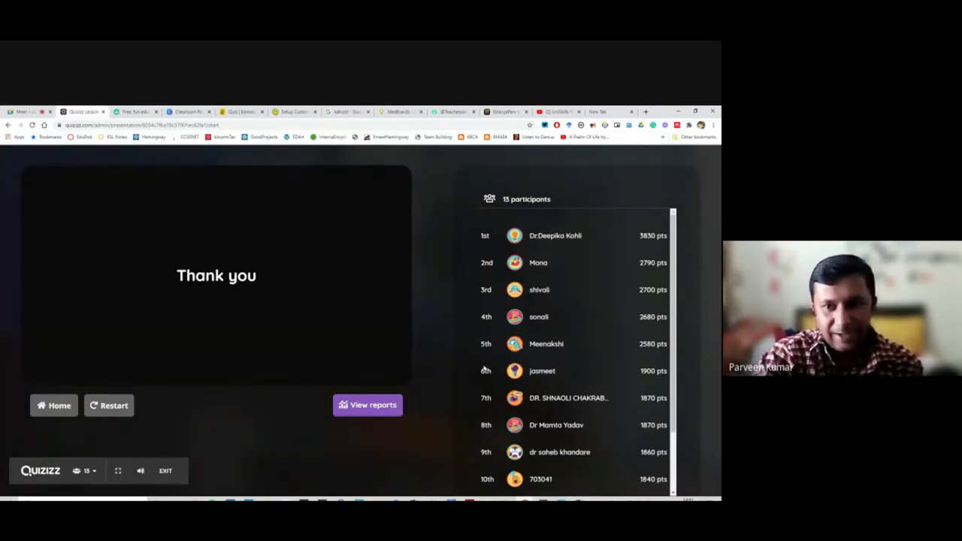
pyautogui.click(382, 408)
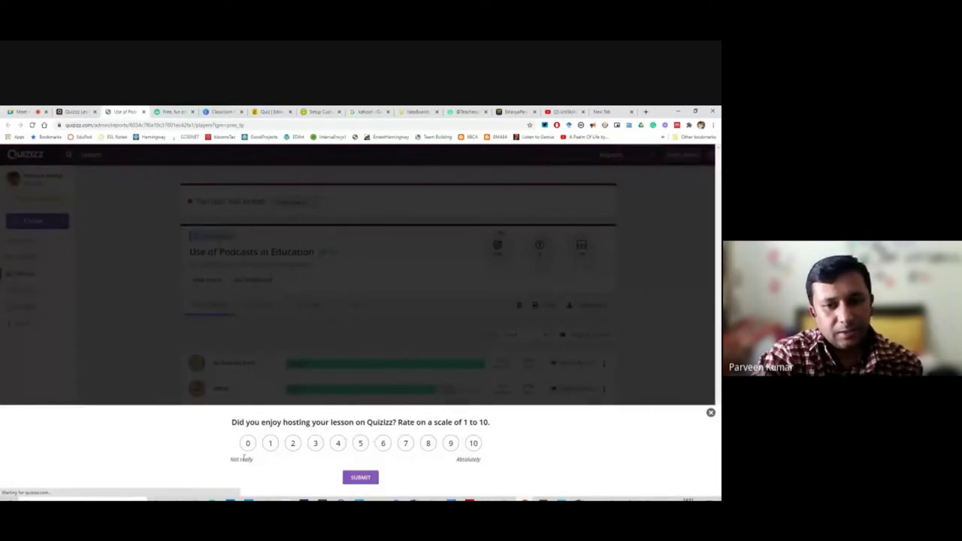
# Rate the hosting experience 10 and submit the feedback comment "Great!".
pyautogui.click(473, 443)
pyautogui.click(361, 478)
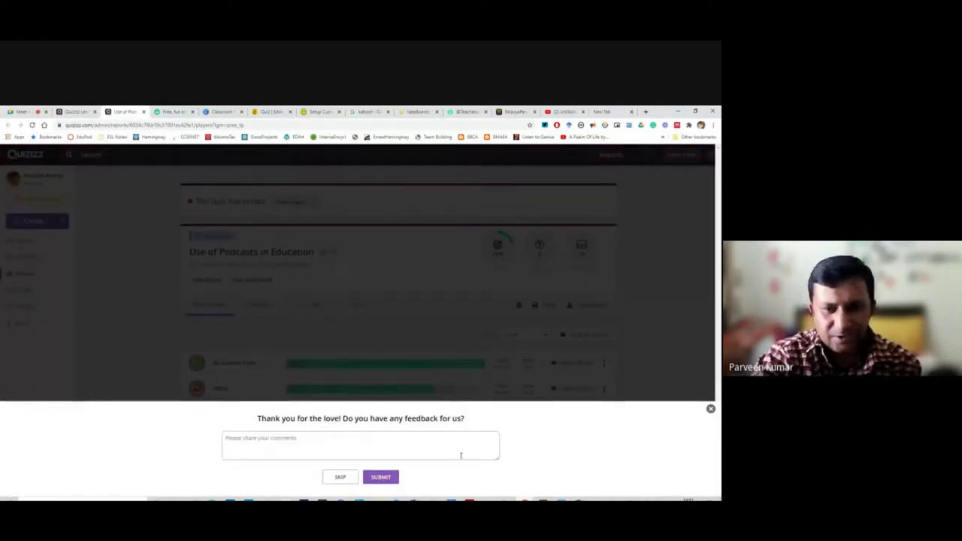
pyautogui.click(304, 444)
pyautogui.write('Great!')
pyautogui.click(371, 477)
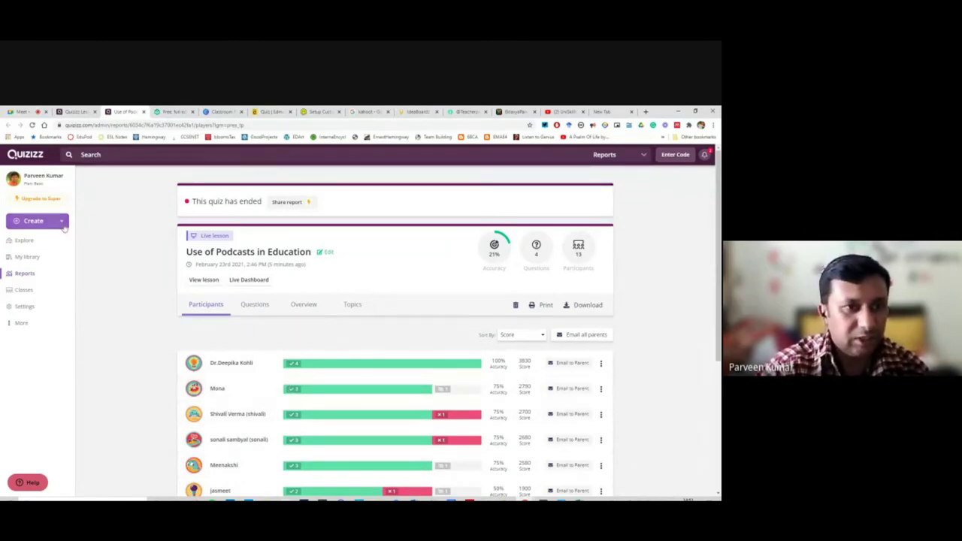
# Check which content types can be created, and post "Quiz" and "Lesson" as two messages in the meeting chat.
pyautogui.click(33, 220)
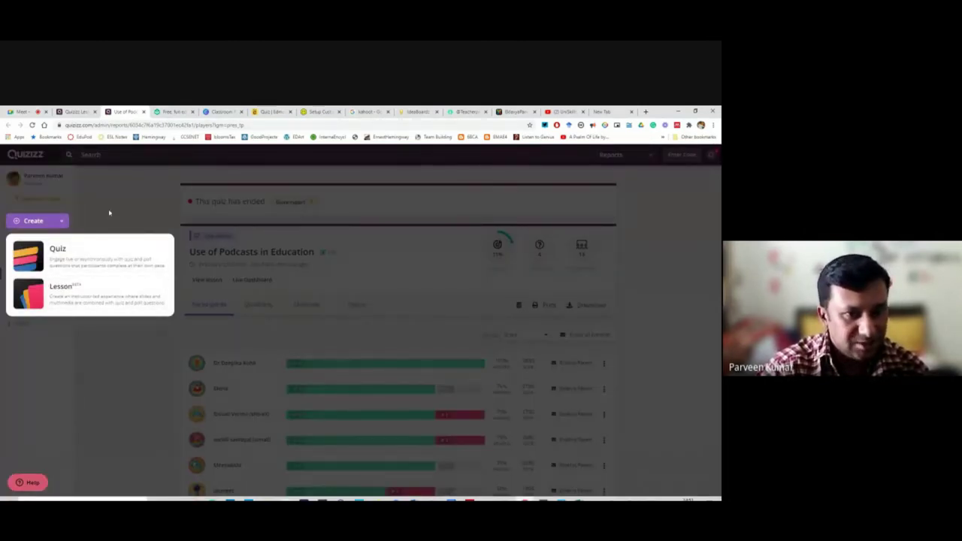
pyautogui.click(110, 212)
pyautogui.click(21, 112)
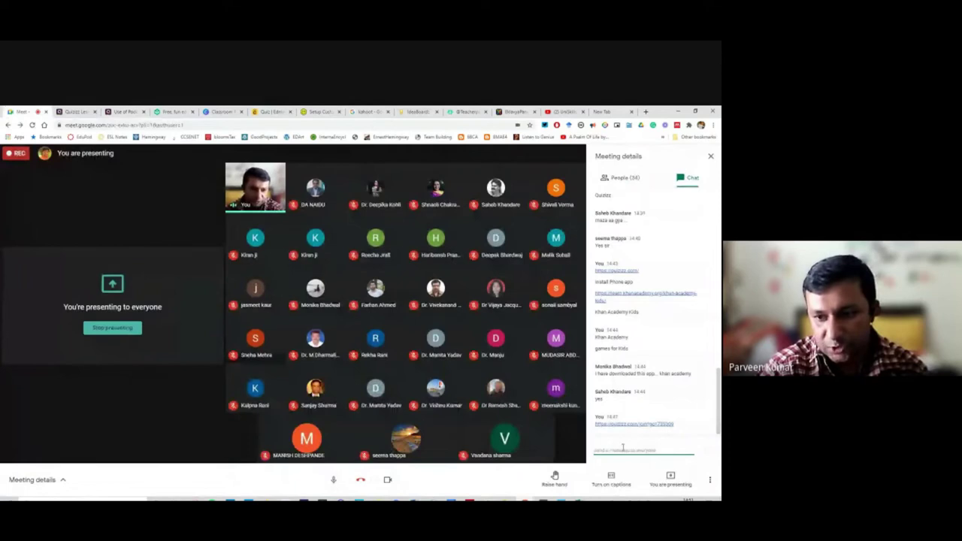
pyautogui.click(615, 451)
pyautogui.write('I')
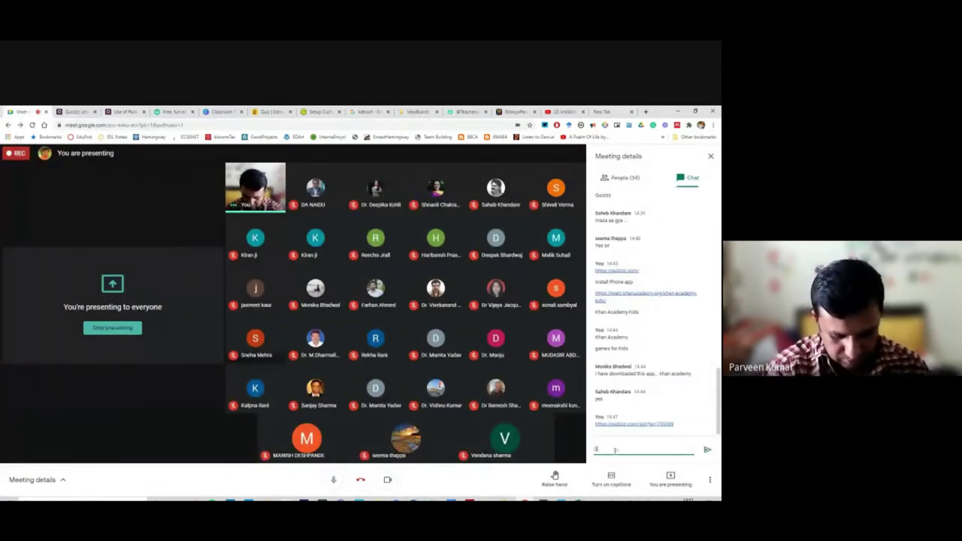
pyautogui.write('uiz')
pyautogui.press('Return')
pyautogui.write('Lead')
pyautogui.write('on')
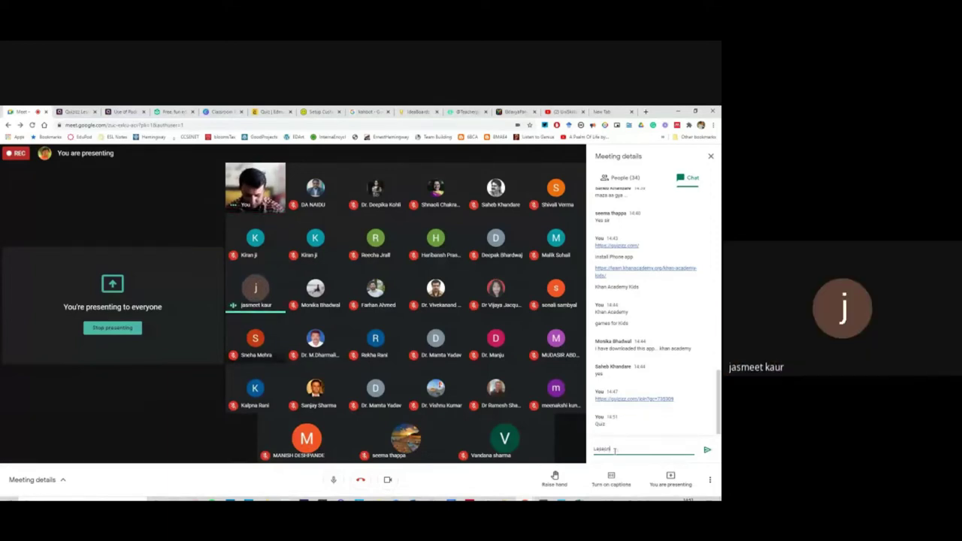
pyautogui.press('Return')
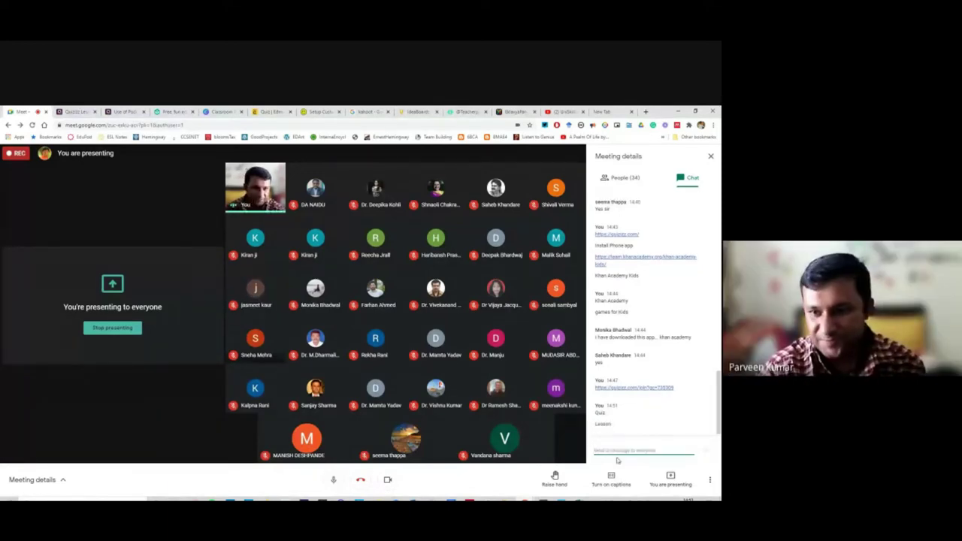
pyautogui.click(617, 425)
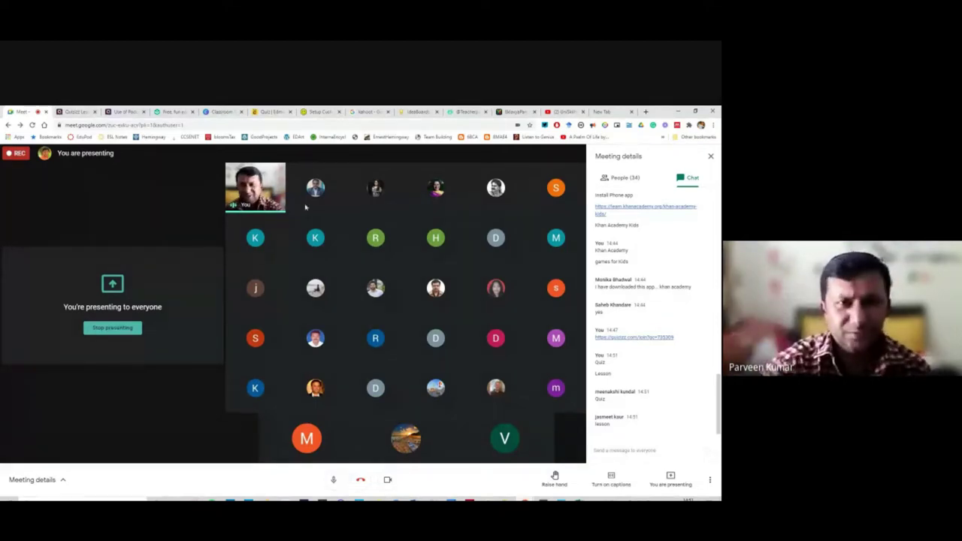
# Return to the report page of the podcast lesson in Quizizz and start creating a new lesson.
pyautogui.hotkey('ctrl', 'Tab')
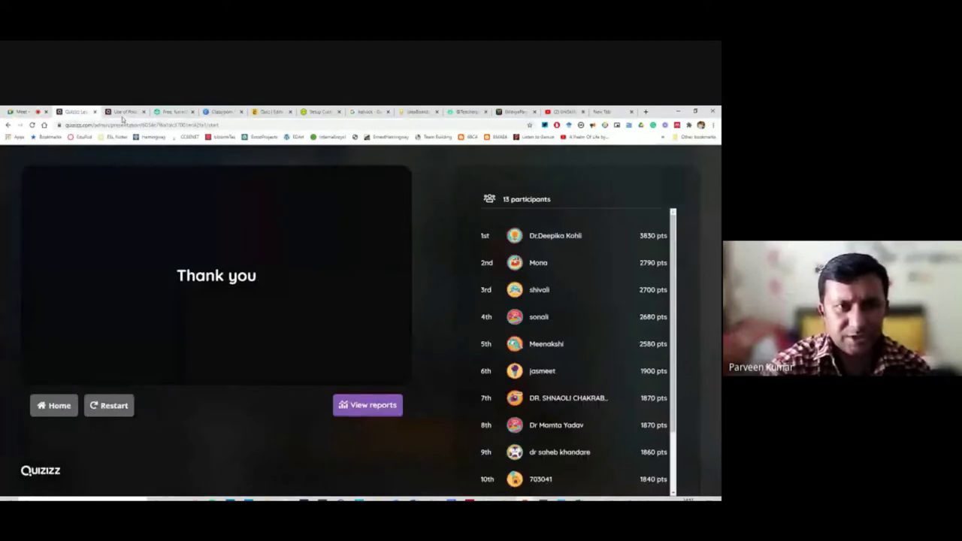
pyautogui.click(123, 113)
pyautogui.click(37, 221)
pyautogui.click(57, 293)
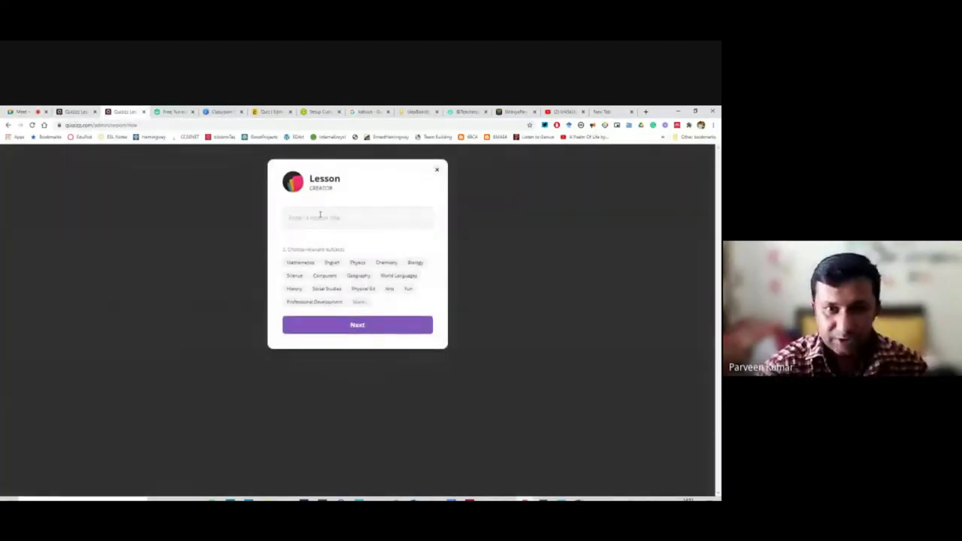
# Name the lesson "Parts of a Computer", choose the subjects Computers and Professional Development, and continue to the editor.
pyautogui.write('Par')
pyautogui.doubleClick(320, 215)
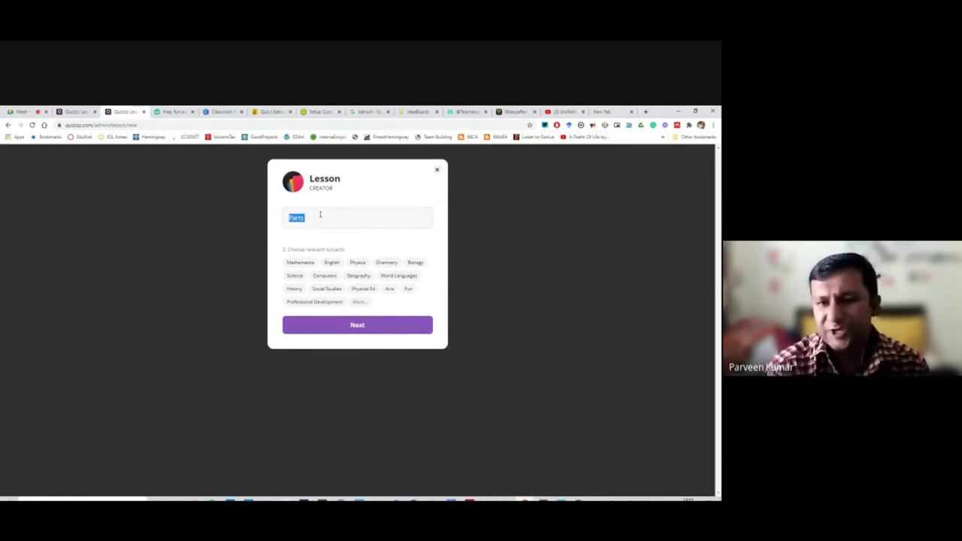
pyautogui.click(325, 276)
pyautogui.click(315, 223)
pyautogui.doubleClick(315, 222)
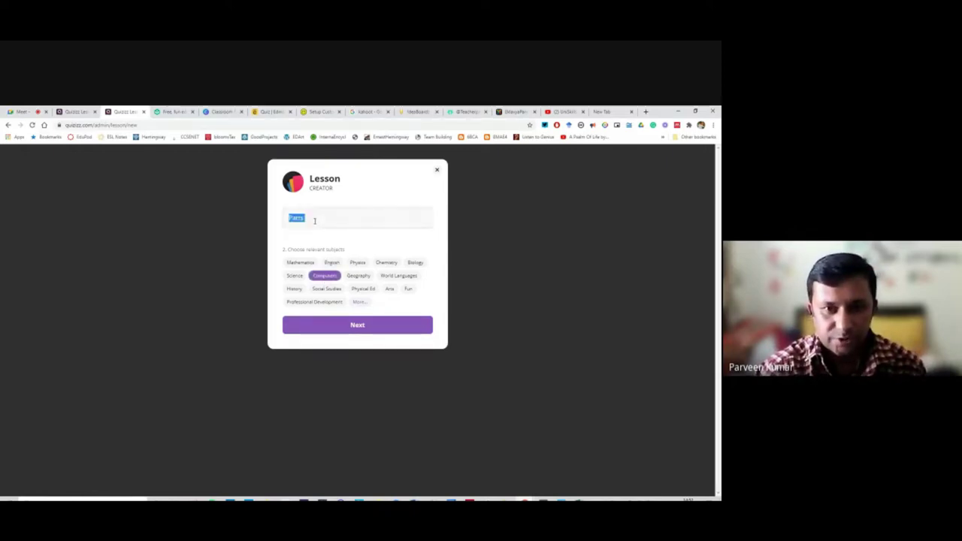
pyautogui.click(315, 221)
pyautogui.write('of a Computer')
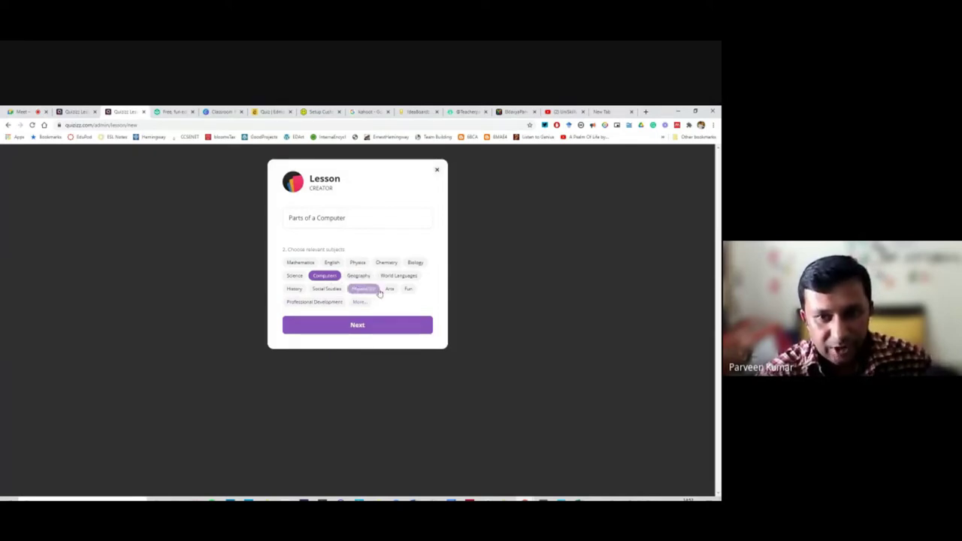
pyautogui.click(325, 304)
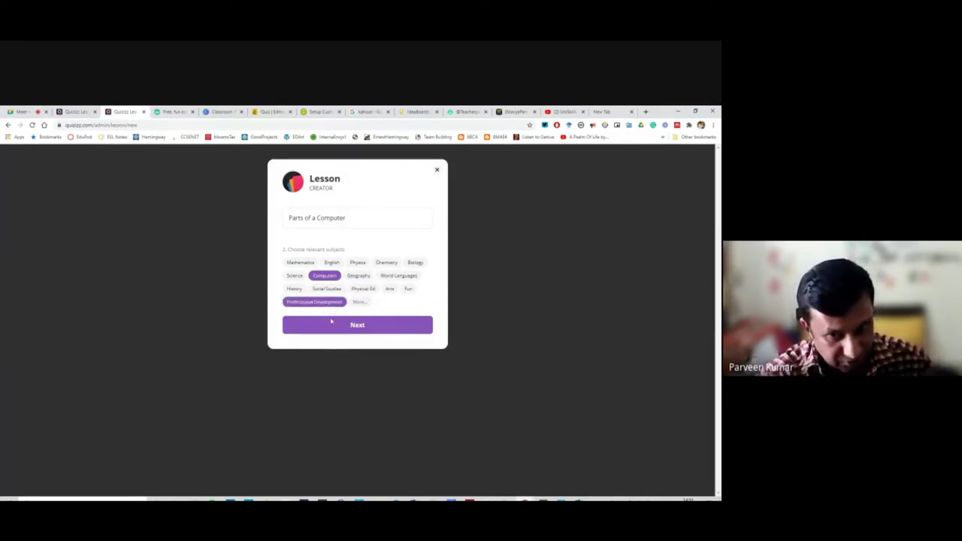
pyautogui.click(339, 329)
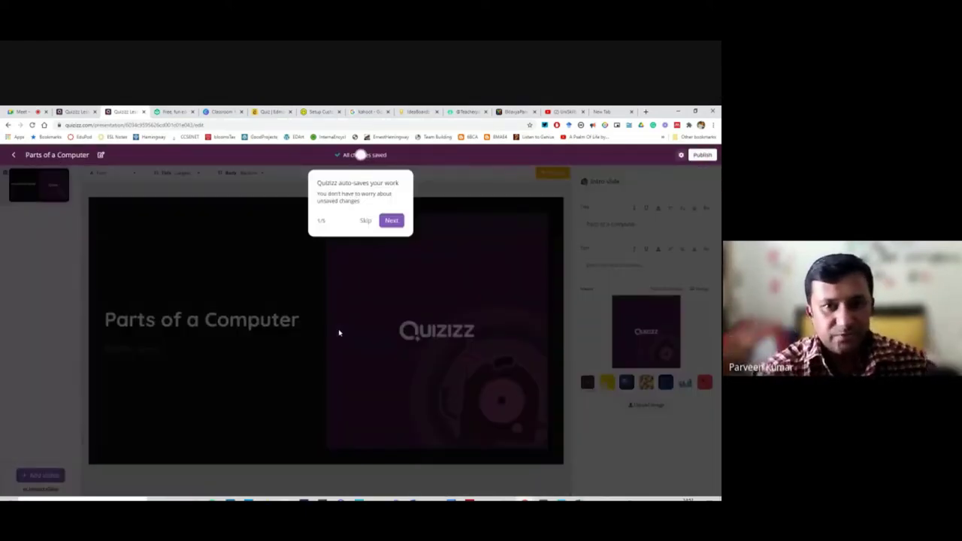
# Skip the introductory tour and change the intro slide's title to "Parts of a Computer (Short Lesson)".
pyautogui.click(366, 221)
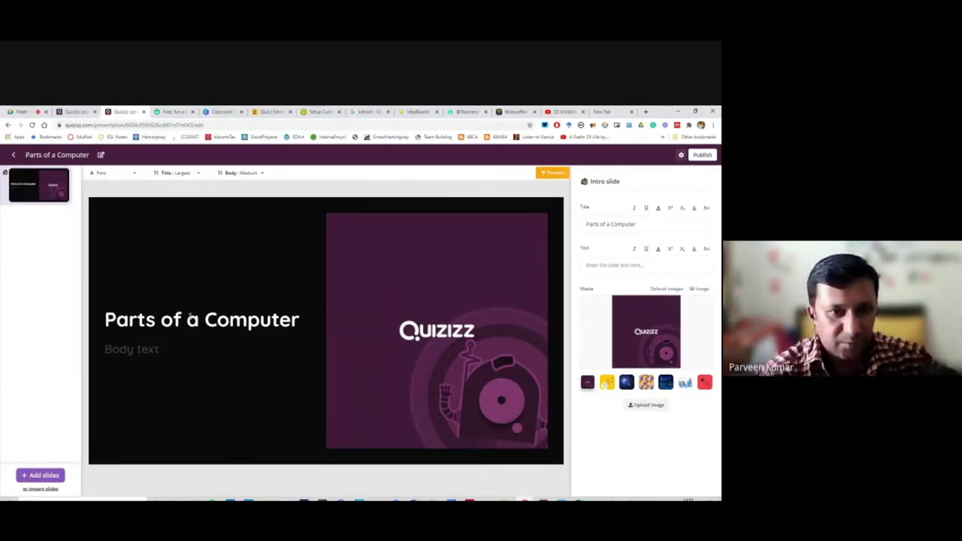
pyautogui.click(182, 322)
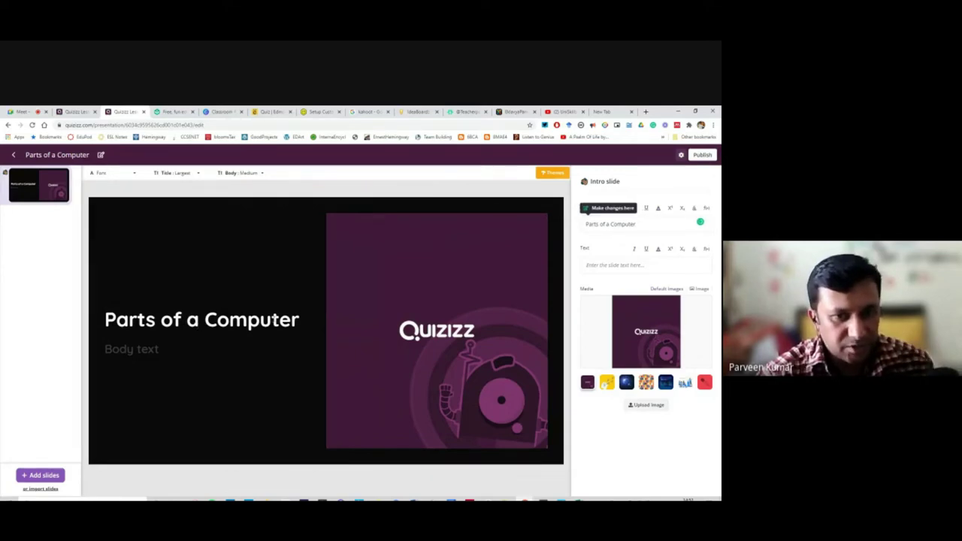
pyautogui.click(662, 227)
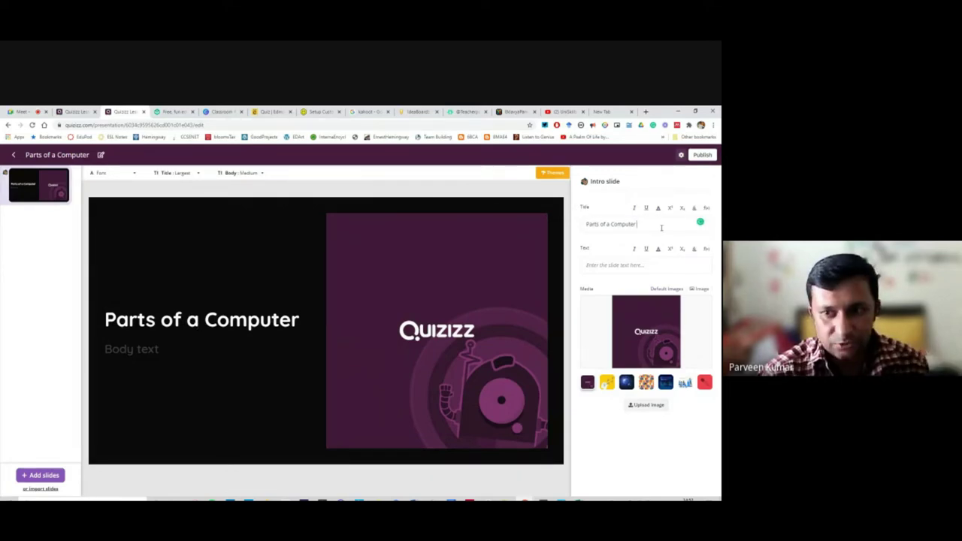
pyautogui.write('(Short L')
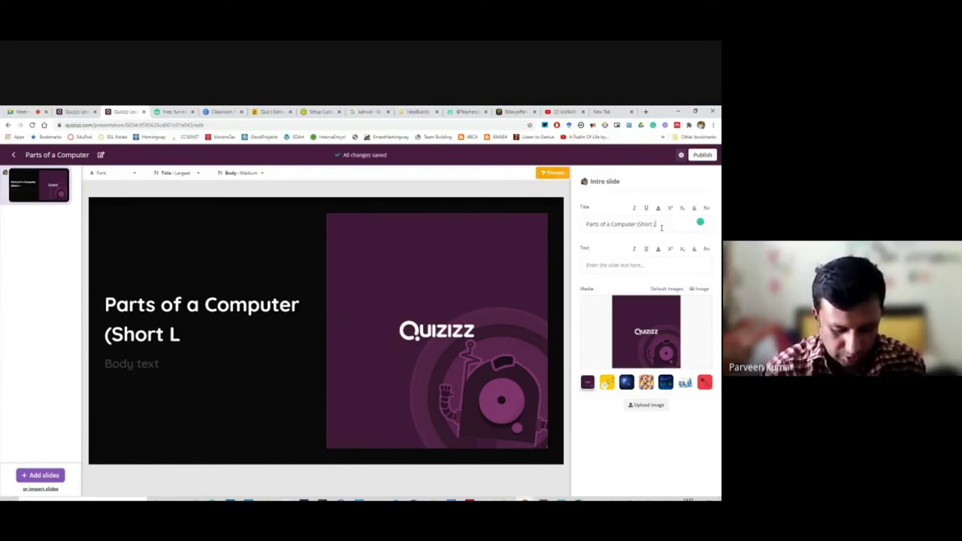
pyautogui.write('esson)')
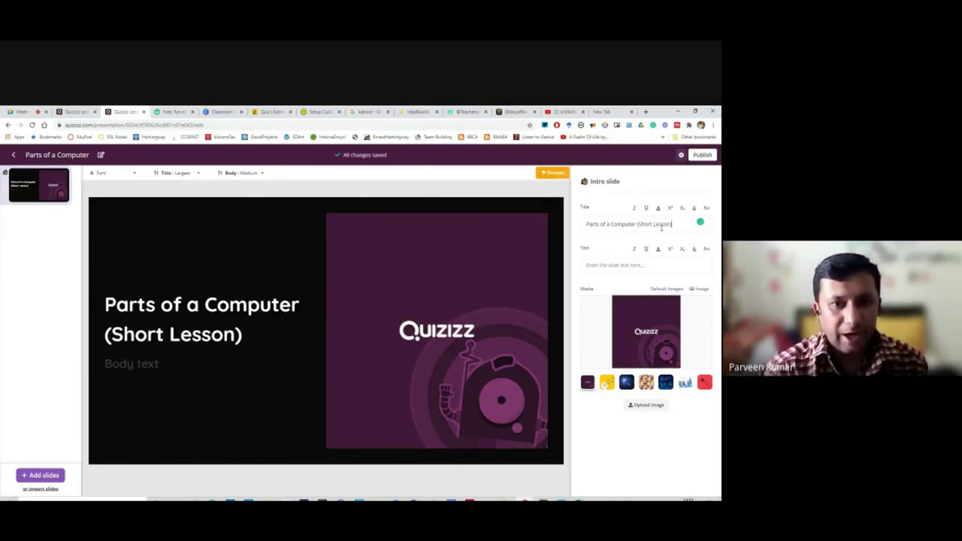
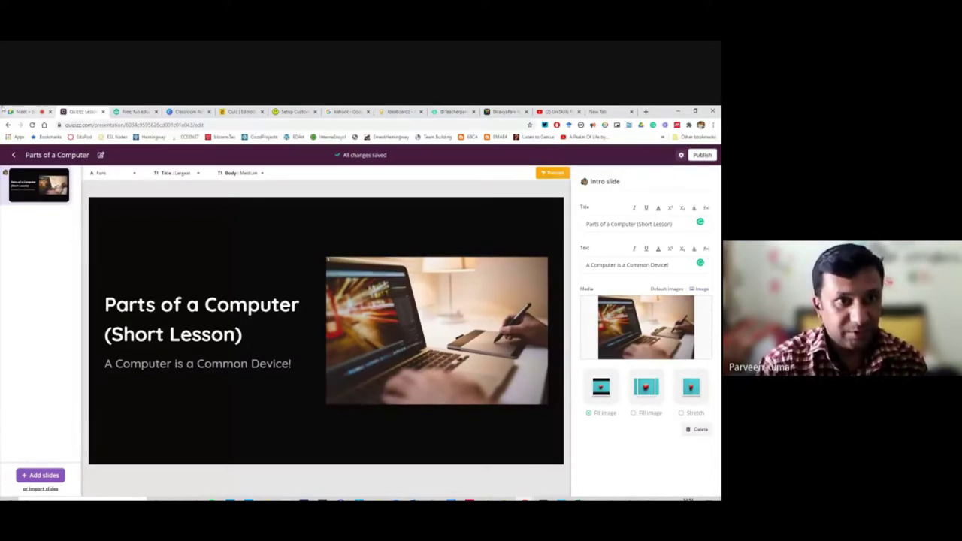
# Read the participants' replies in the meeting chat and return to the lesson editor.
pyautogui.click(29, 112)
pyautogui.click(79, 112)
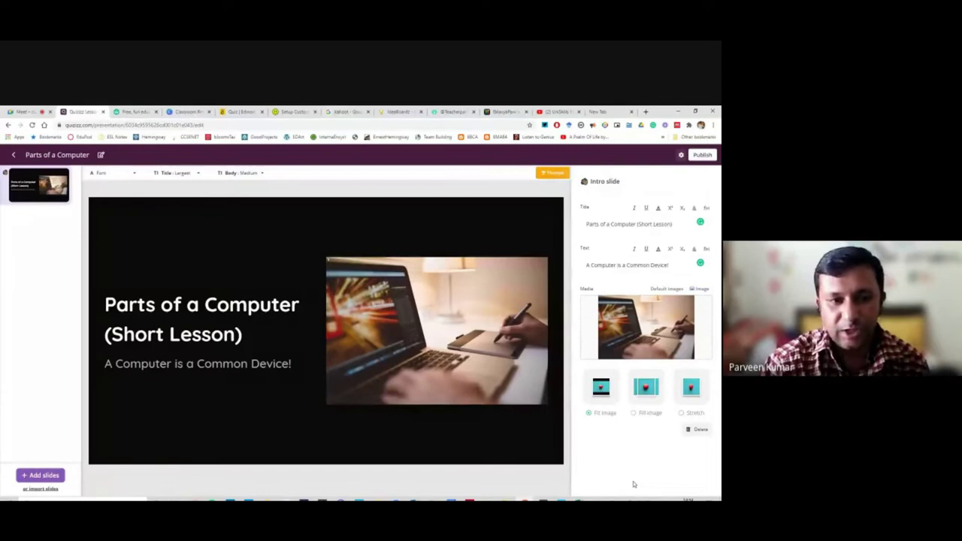
pyautogui.click(27, 113)
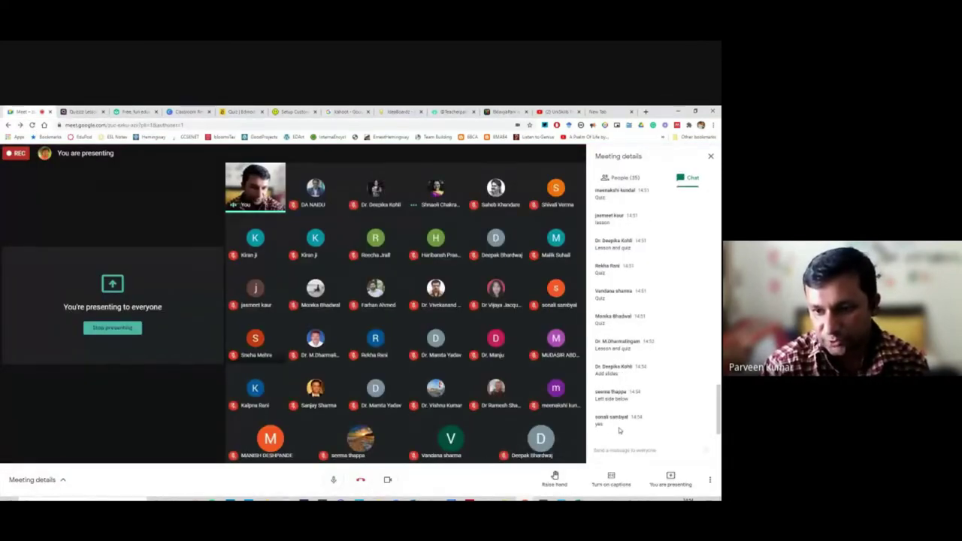
pyautogui.click(81, 112)
# Add a Media with Text slide and upload the Professional Letter Writing MOOC image from the Desktop folder to it.
pyautogui.click(43, 476)
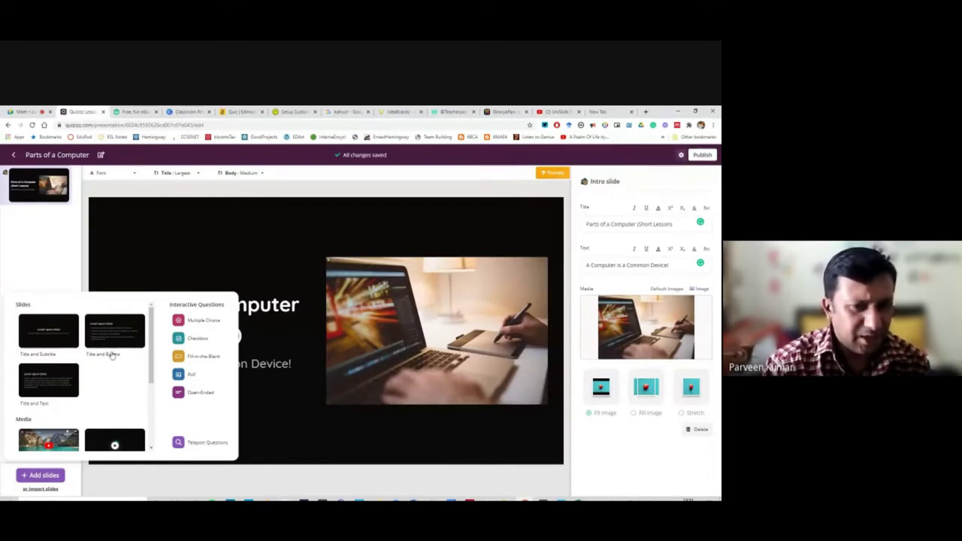
pyautogui.scroll(-2, 56, 402)
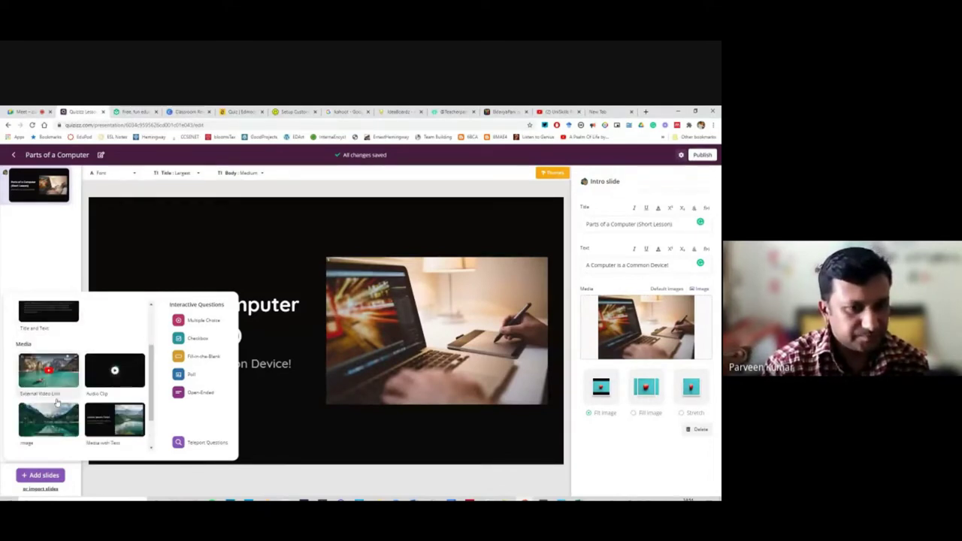
pyautogui.scroll(-1, 56, 402)
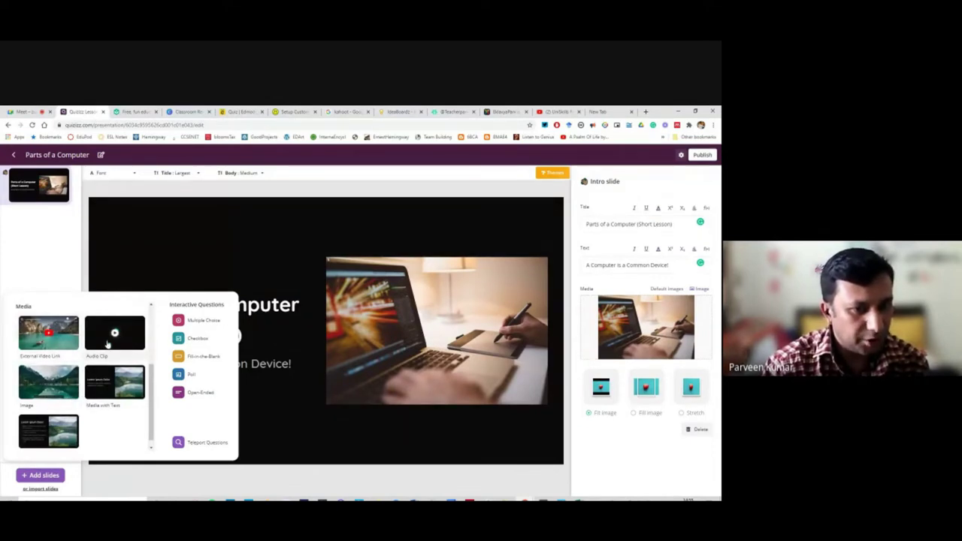
pyautogui.click(111, 384)
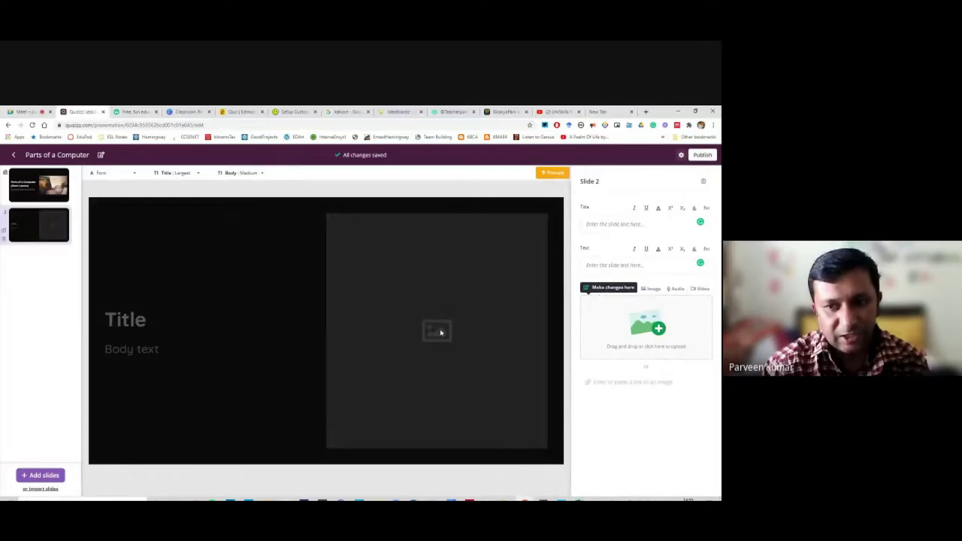
pyautogui.click(658, 330)
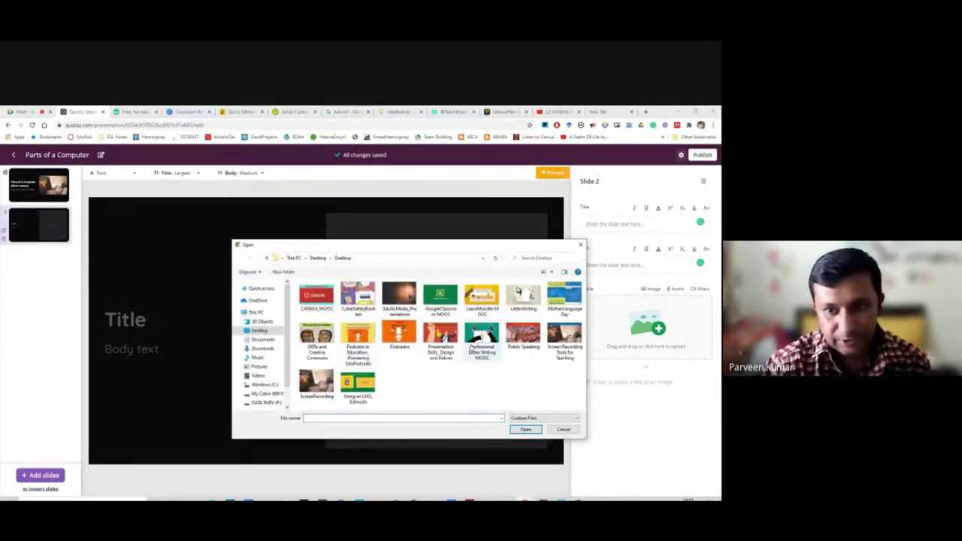
pyautogui.click(481, 338)
pyautogui.click(526, 429)
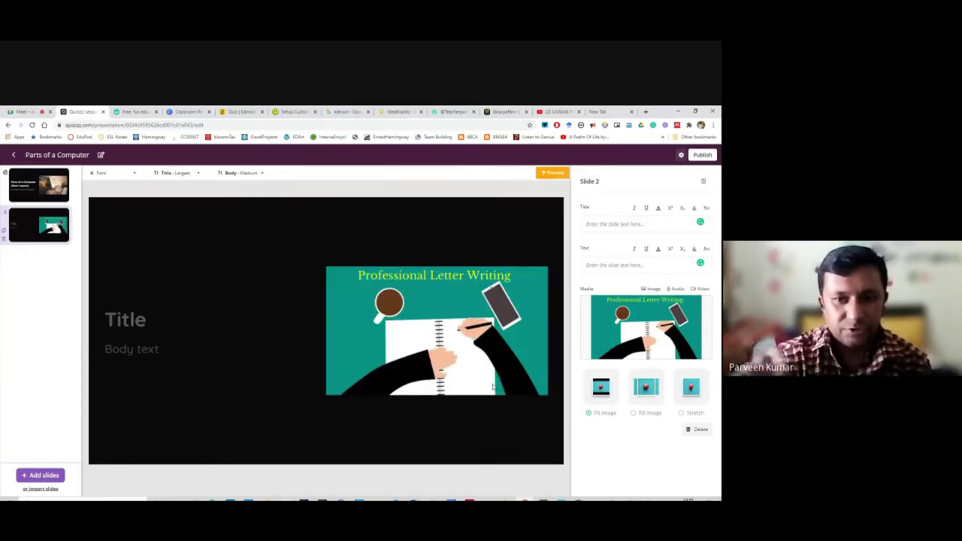
# Turn off the camera in the Google Meet call and return to the lesson editor.
pyautogui.click(10, 111)
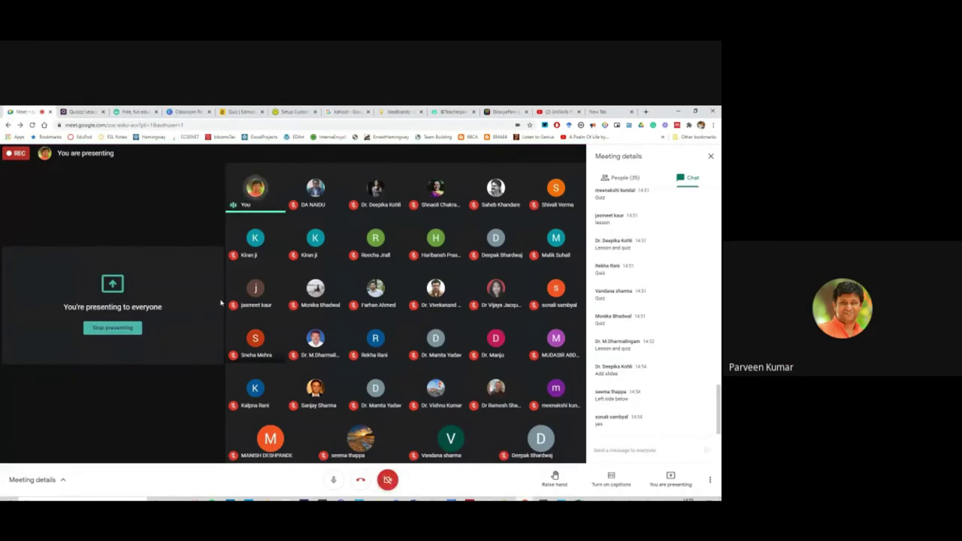
pyautogui.click(80, 111)
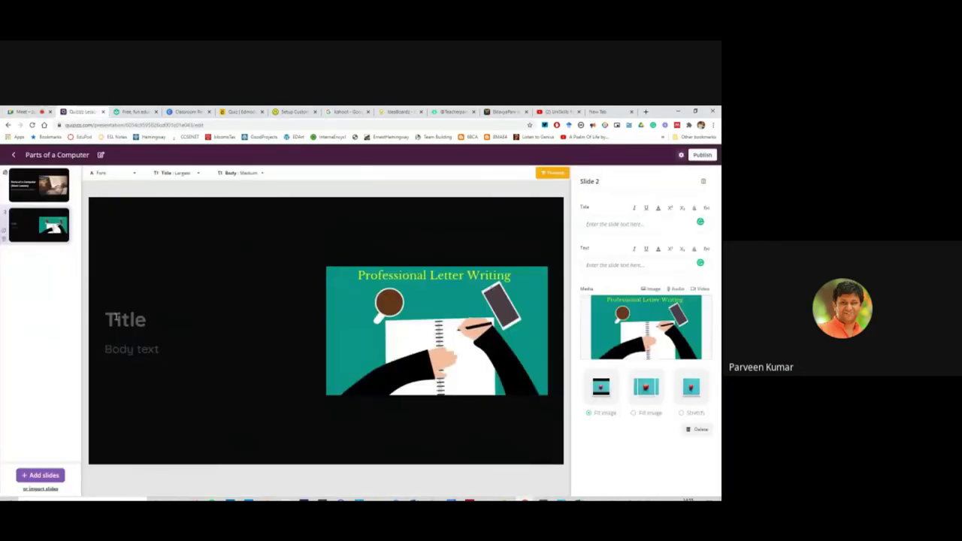
# Enter "Do we Writer on paper?" as slide 2's title and "Or we type?" as its body text.
pyautogui.click(616, 226)
pyautogui.write('Do we')
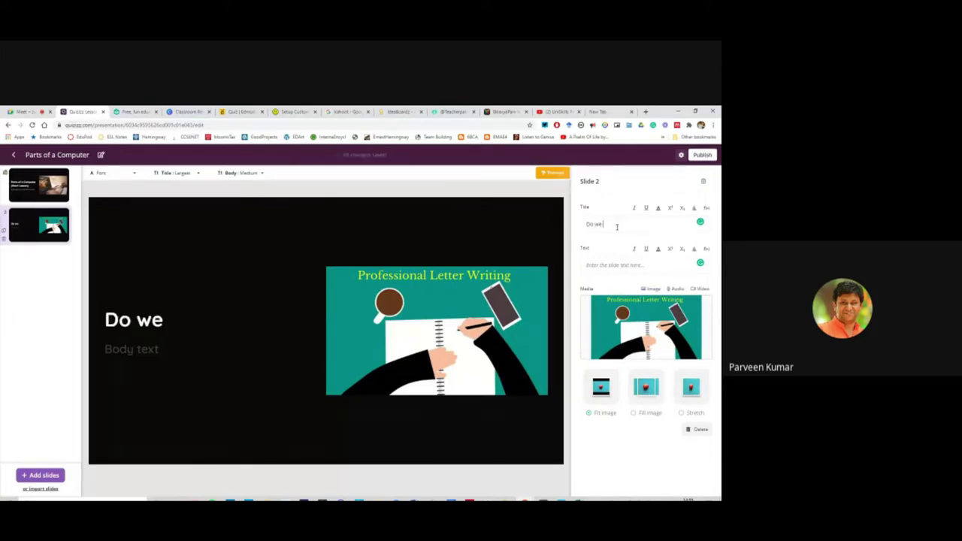
pyautogui.write(' Writer on paper')
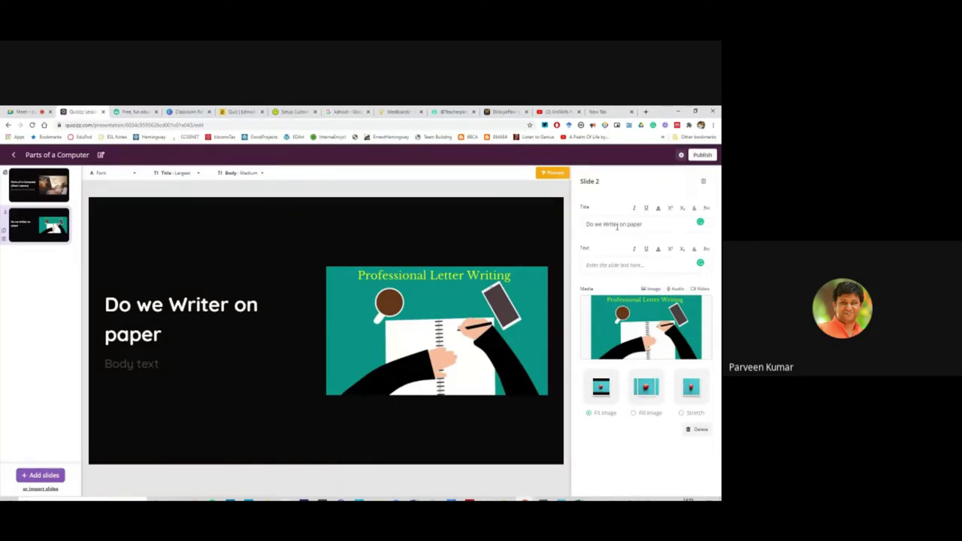
pyautogui.write('?')
pyautogui.click(615, 265)
pyautogui.write('Or')
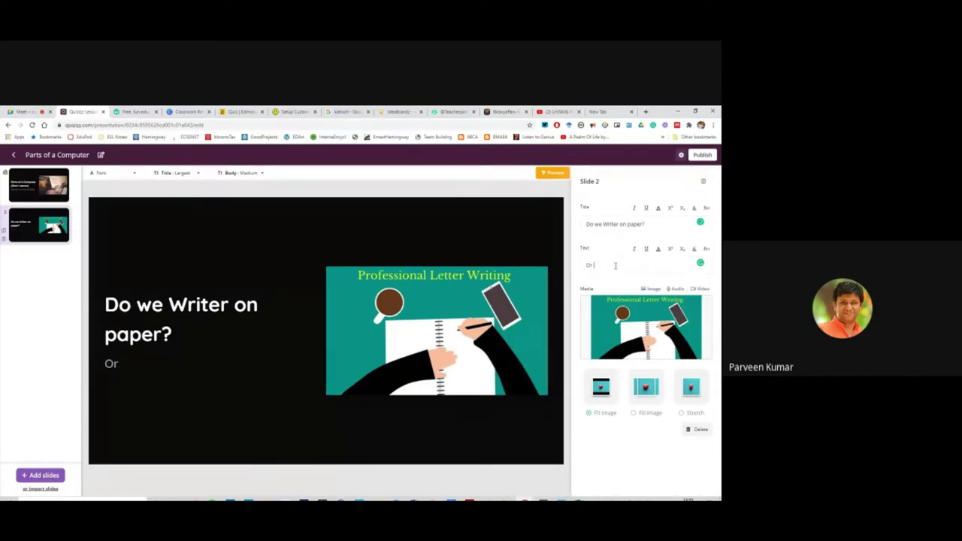
pyautogui.write(' we type')
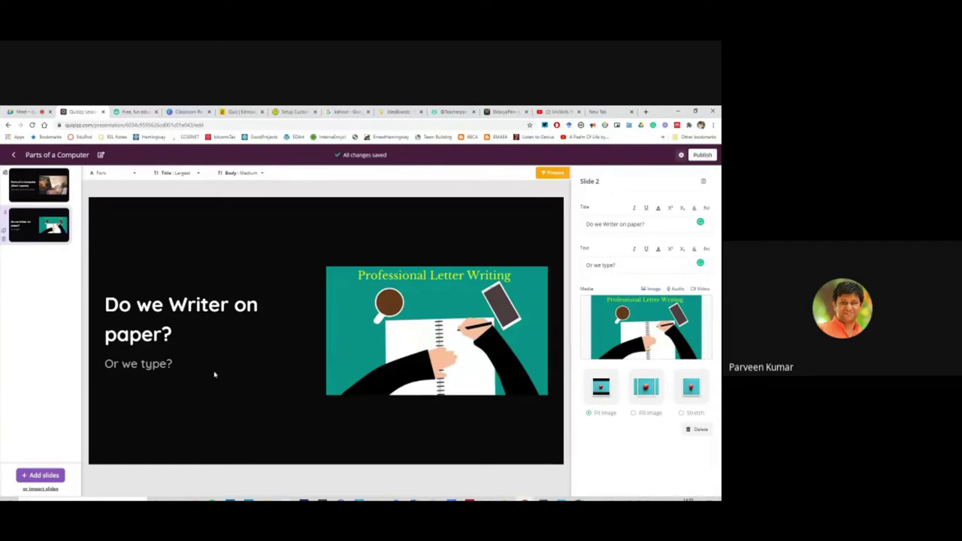
# Add an External Video Link slide as the third slide of the lesson.
pyautogui.click(34, 475)
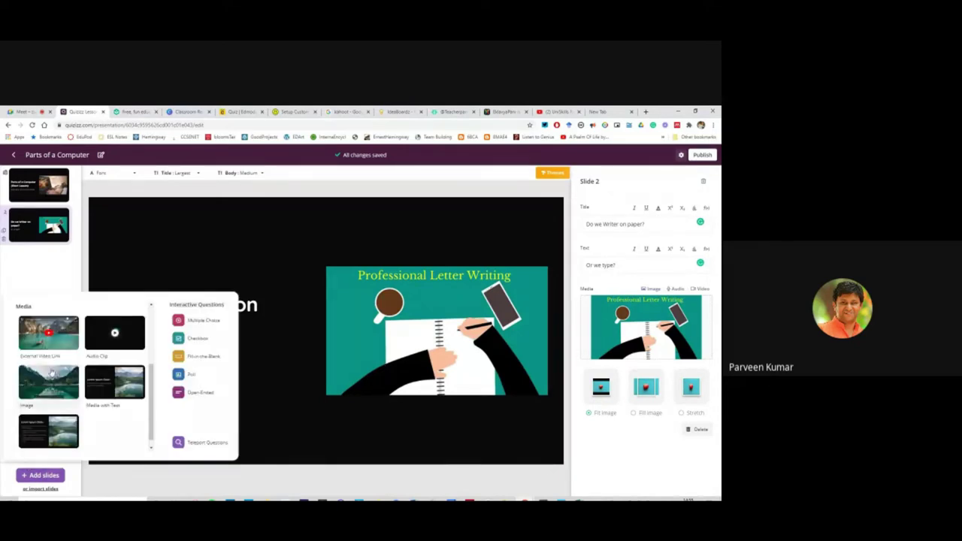
pyautogui.click(50, 341)
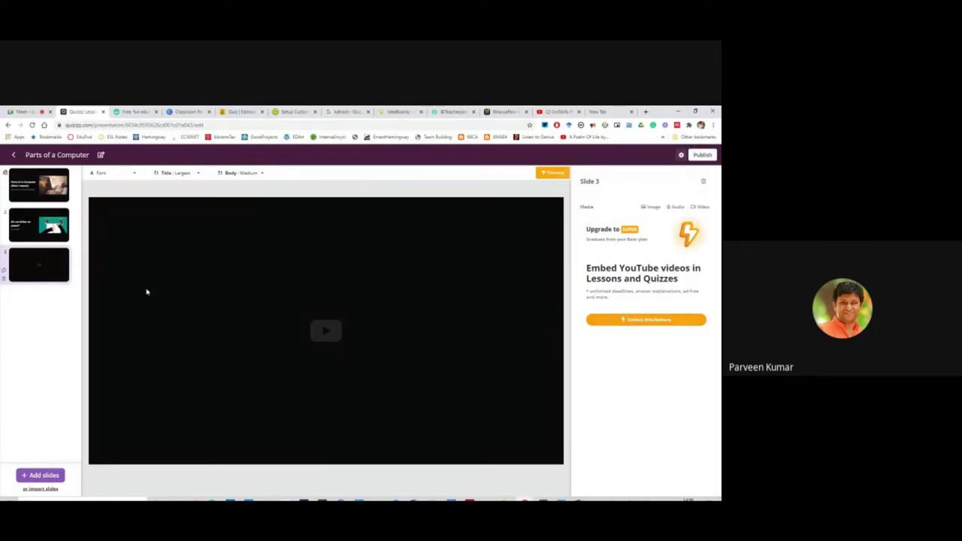
# Delete the external video slide and add a Title and Bullets slide as slide 3.
pyautogui.click(6, 276)
pyautogui.click(43, 475)
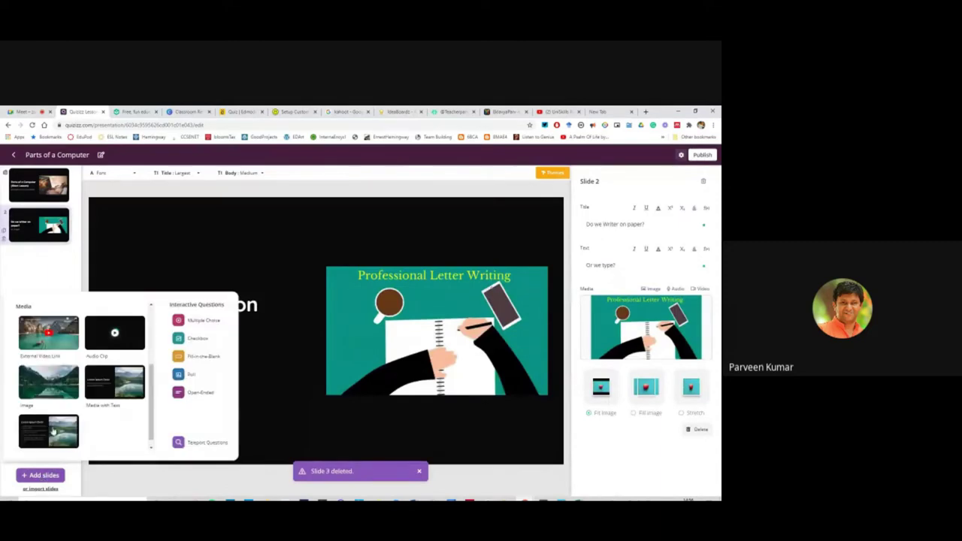
pyautogui.scroll(-1, 87, 359)
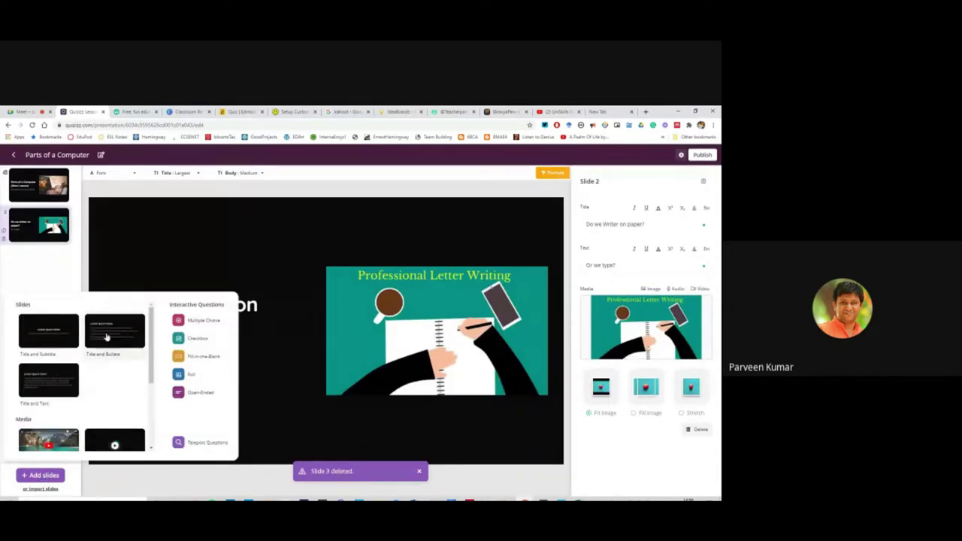
pyautogui.click(107, 337)
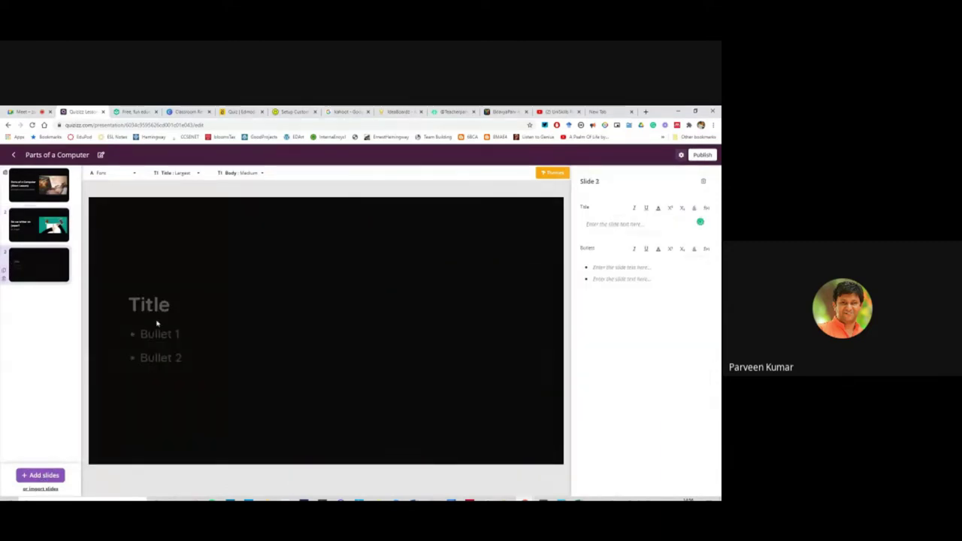
# Enter "Heading of the Text" as the title of slide 3.
pyautogui.write('Headuig')
pyautogui.press('BackSpace')
pyautogui.press('BackSpace')
pyautogui.press('BackSpace')
pyautogui.write('ing of')
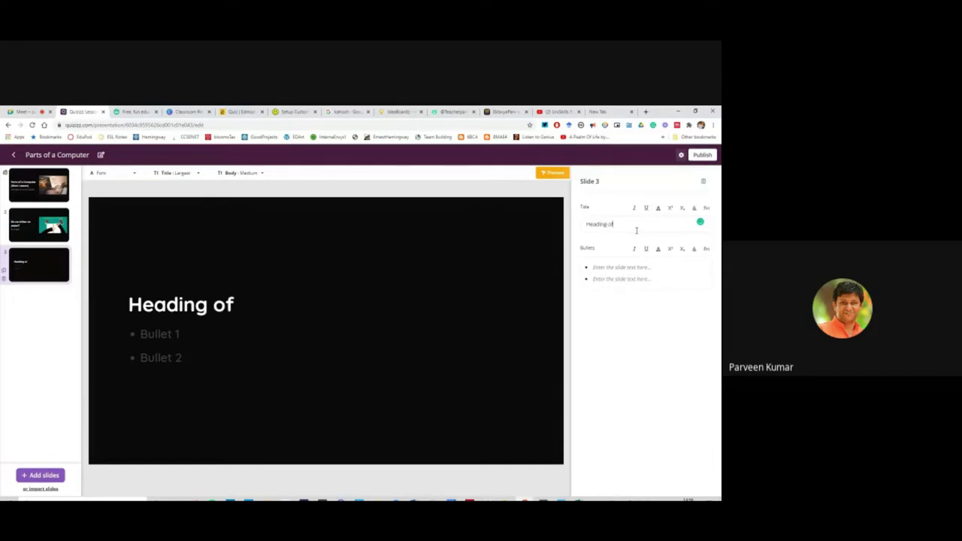
pyautogui.write(' the test')
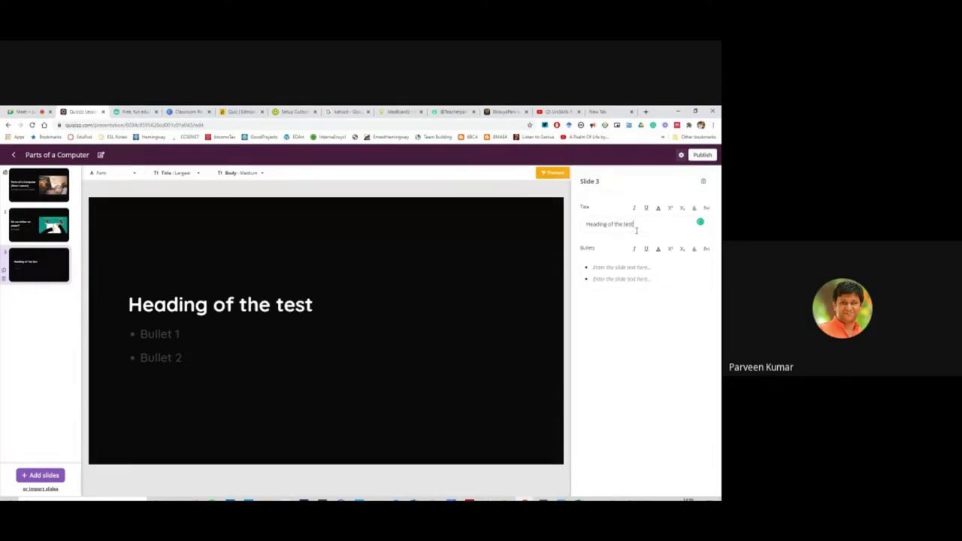
pyautogui.press('BackSpace')
pyautogui.press('BackSpace')
pyautogui.press('BackSpace')
pyautogui.press('BackSpace')
pyautogui.write('T')
pyautogui.press('BackSpace')
pyautogui.write('Text')
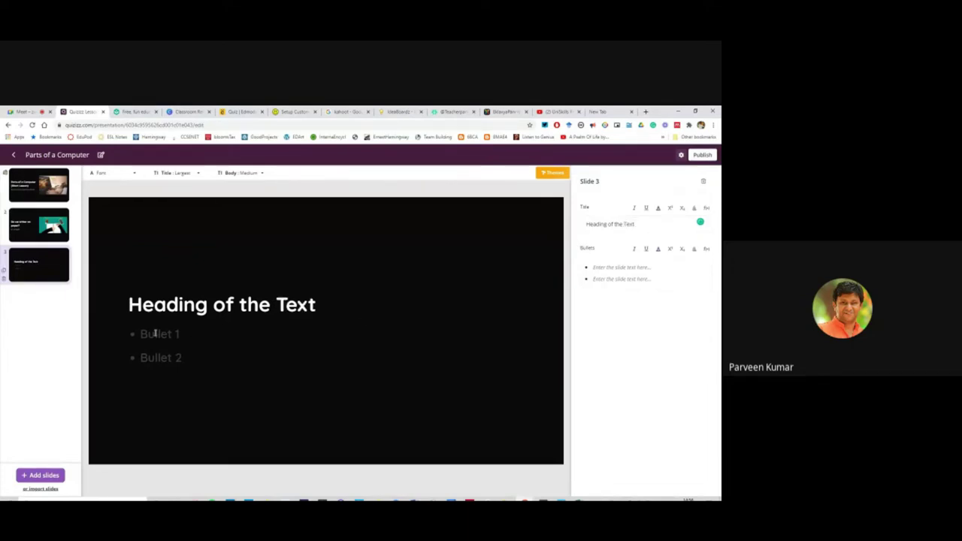
# Fill in slide 3's bullets with "Point 1", "Point 2", "Point 3" and "Point 4".
pyautogui.click(596, 268)
pyautogui.write('Point 1 ')
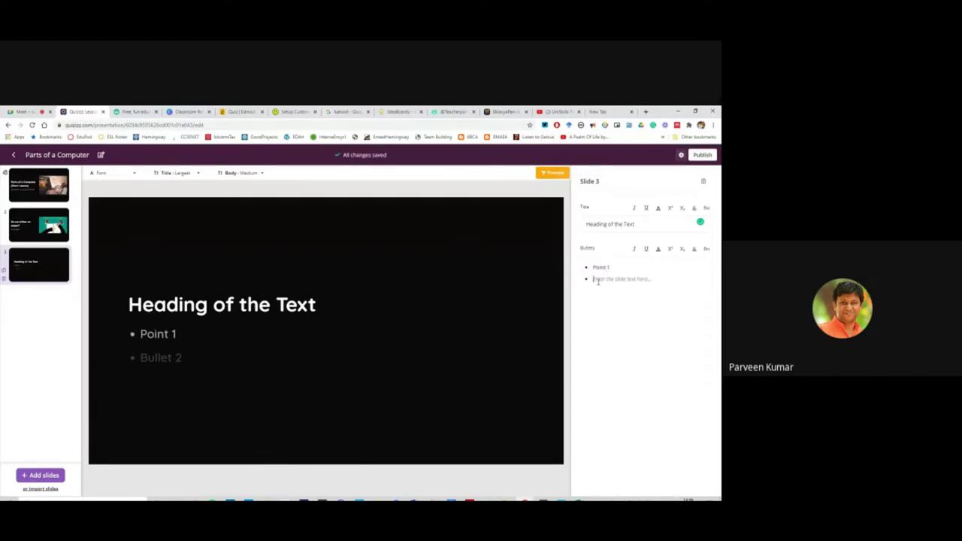
pyautogui.write('Point 2')
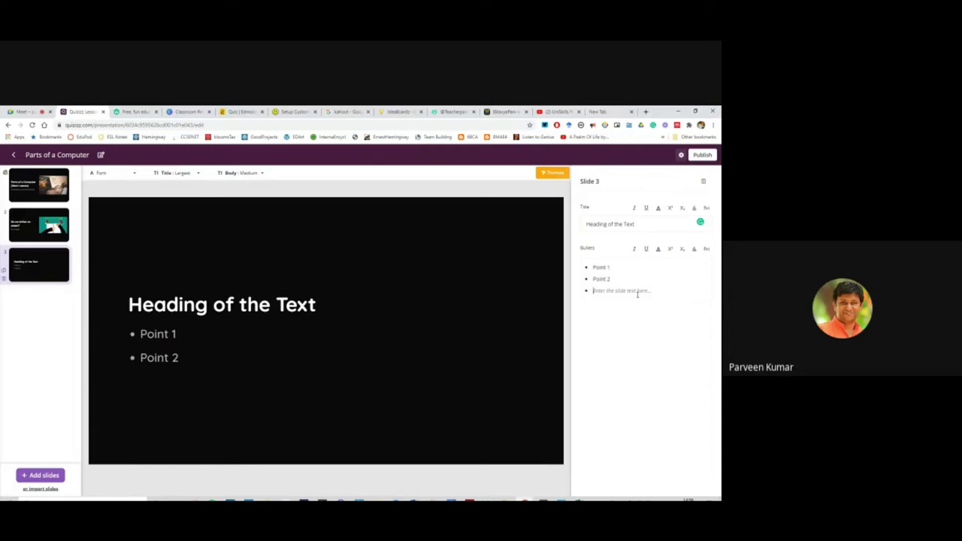
pyautogui.write('Point 3 ')
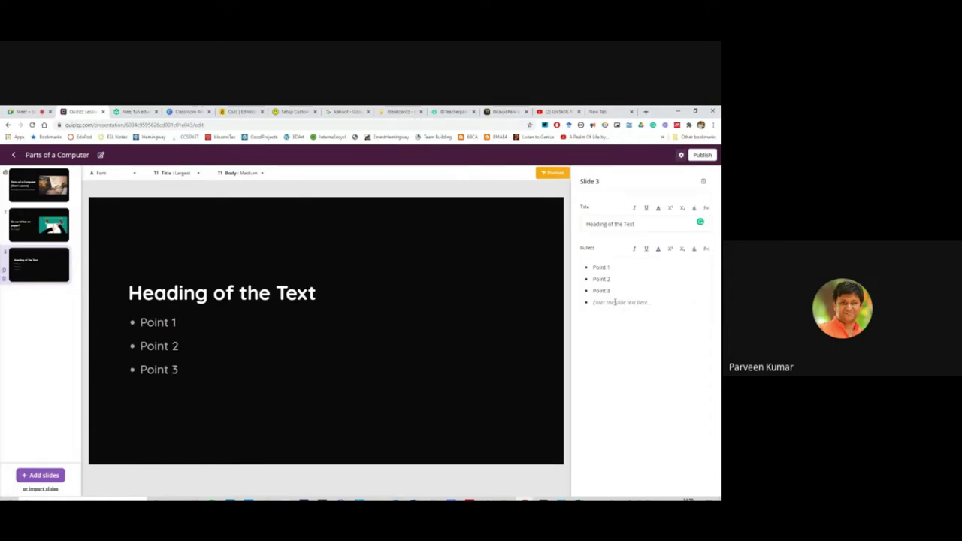
pyautogui.write('Point 4')
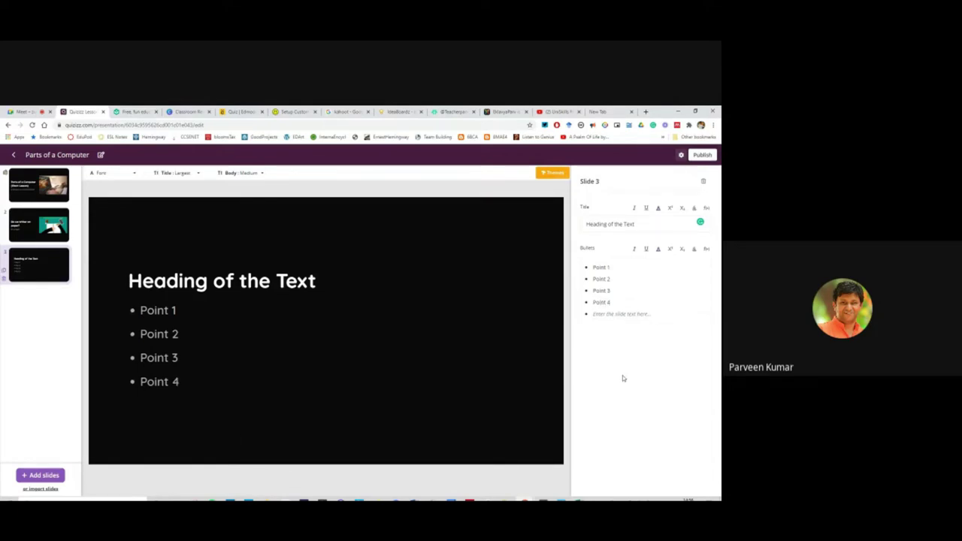
# Add a Multiple Choice question slide asking "How many points were there in the previous slide?".
pyautogui.click(45, 476)
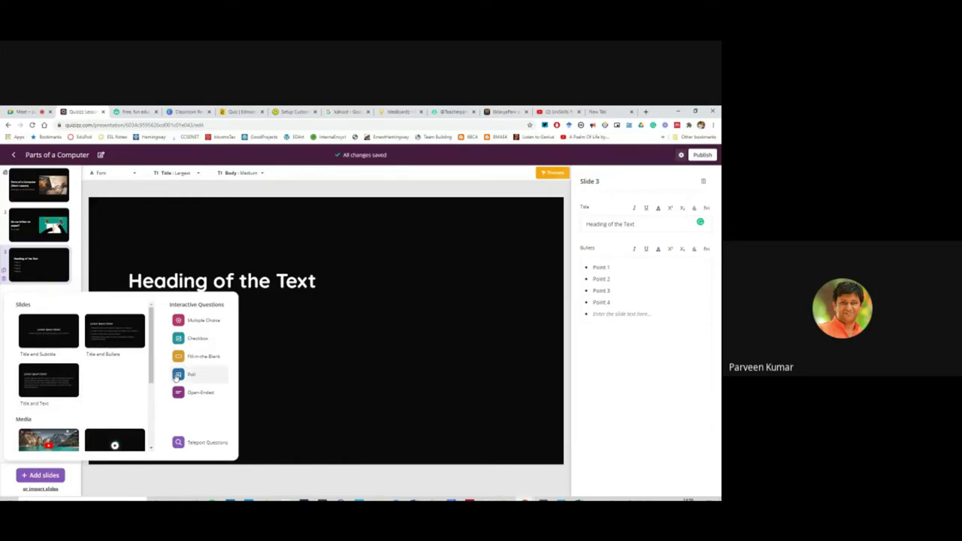
pyautogui.click(203, 323)
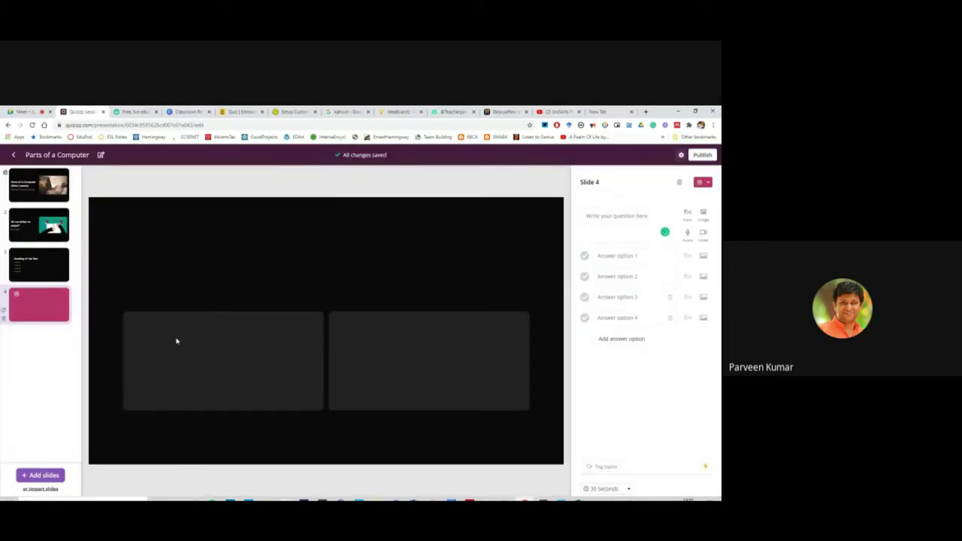
pyautogui.click(620, 217)
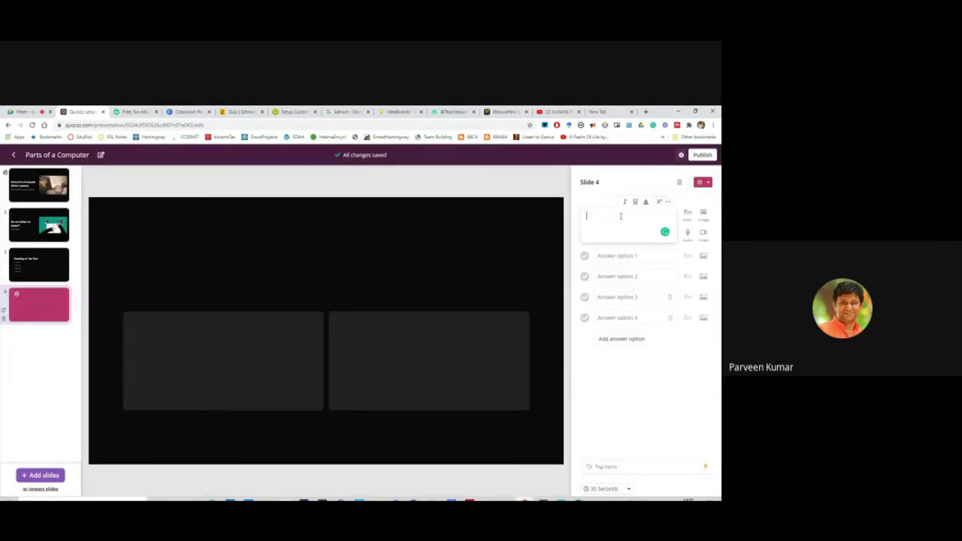
pyautogui.write('How many points were there in the previous slide?')
# Enter 1, 2, 3 and 4 as the four answer options of the multiple choice question.
pyautogui.click(618, 256)
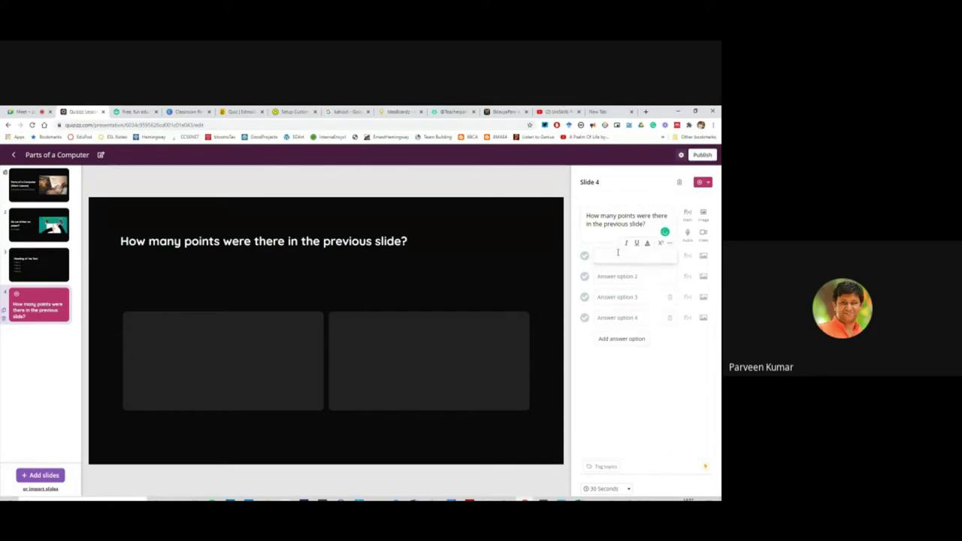
pyautogui.click(617, 277)
pyautogui.write('2')
pyautogui.click(607, 298)
pyautogui.write('3')
pyautogui.click(606, 318)
pyautogui.write('4')
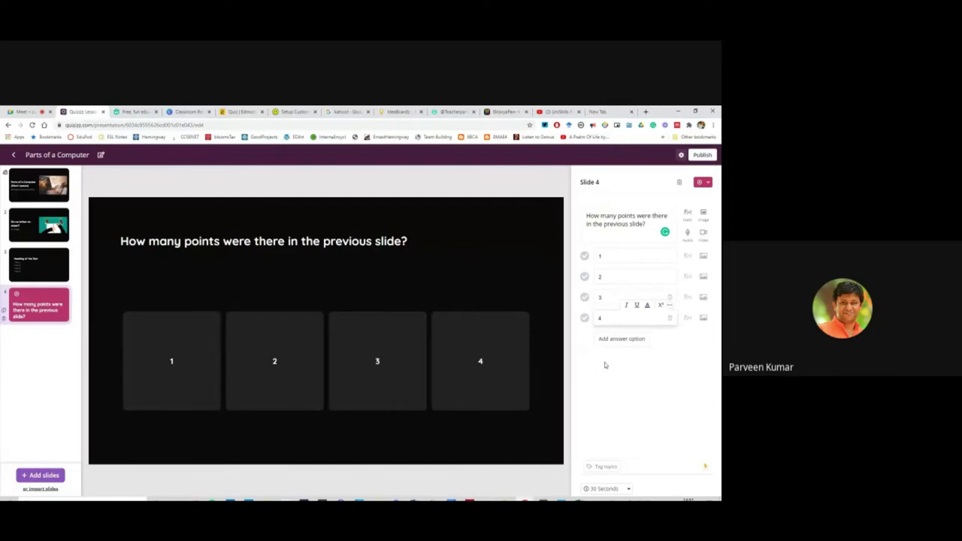
# Mark 4 as the correct answer and set the question's time limit to 20 seconds.
pyautogui.click(617, 397)
pyautogui.click(585, 319)
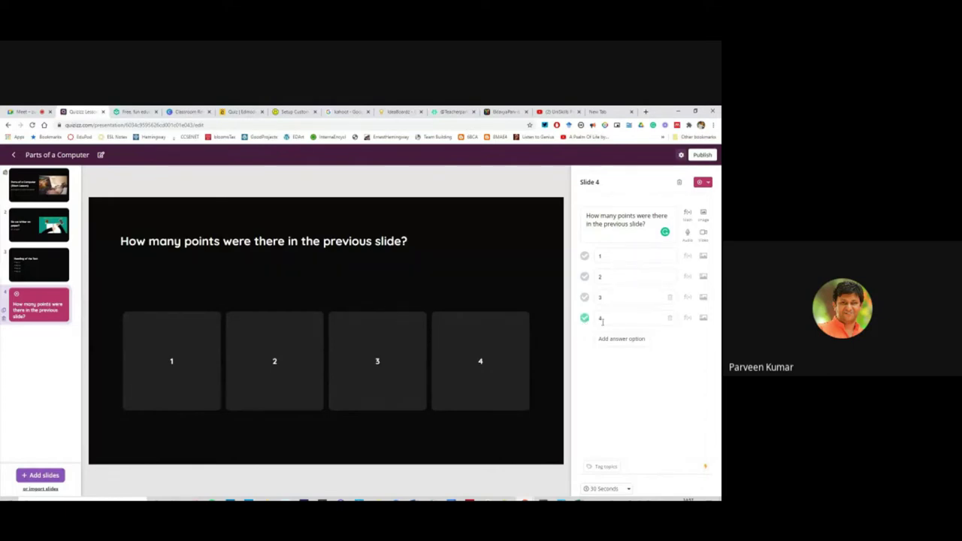
pyautogui.click(617, 490)
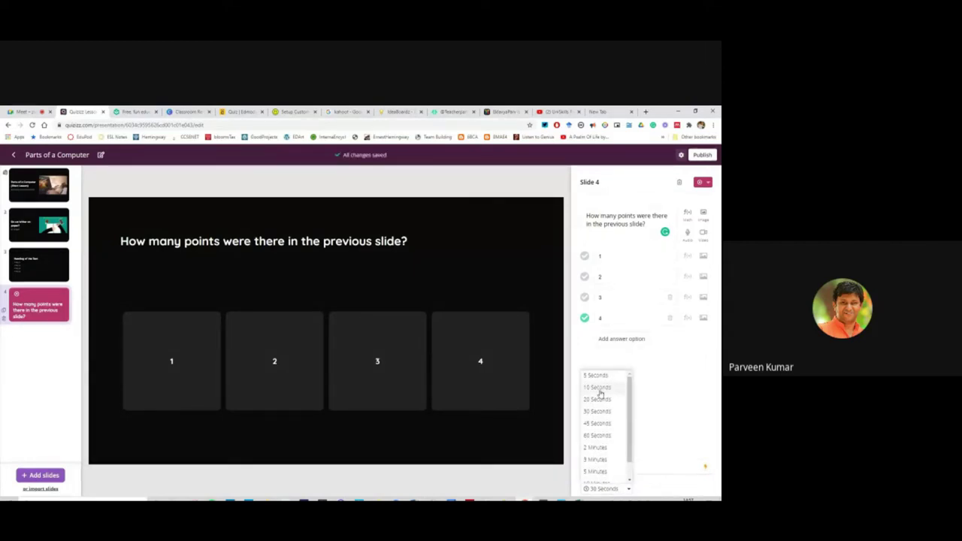
pyautogui.click(600, 399)
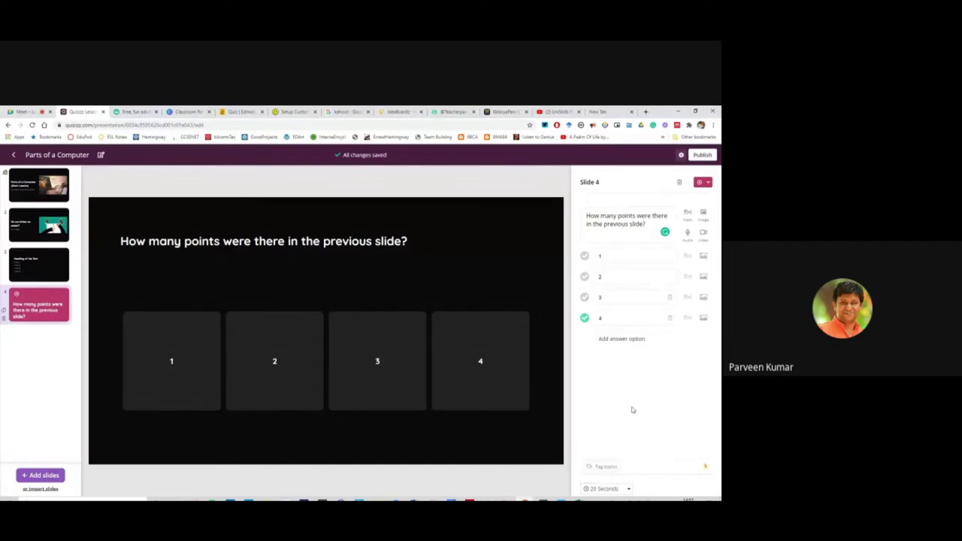
# Check the Google Meet chat for participants' questions and return to slide 4 in the lesson editor.
pyautogui.click(41, 475)
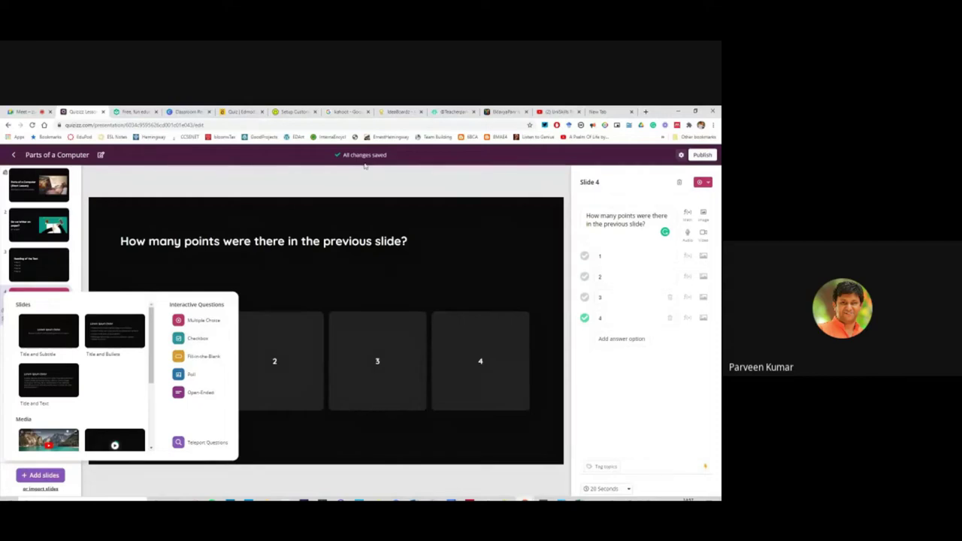
pyautogui.click(22, 111)
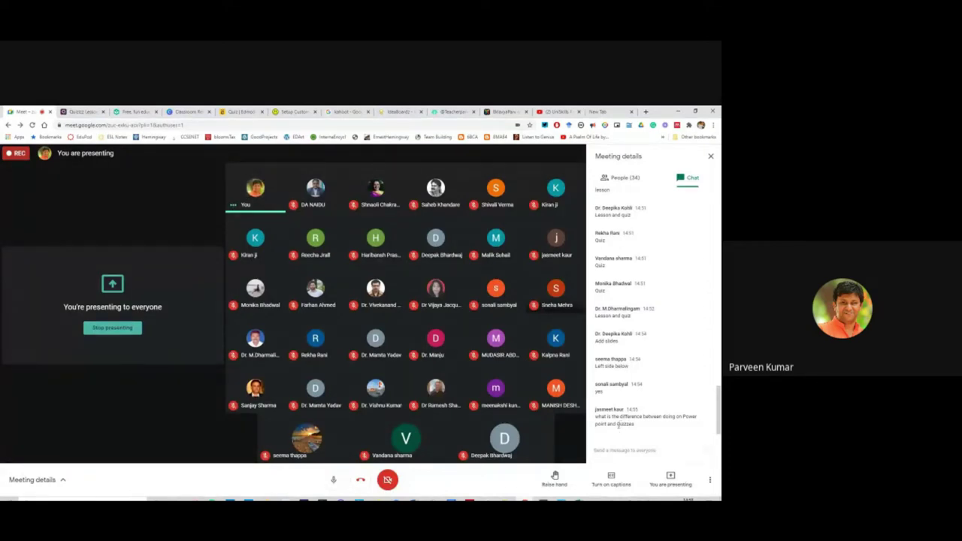
pyautogui.click(77, 110)
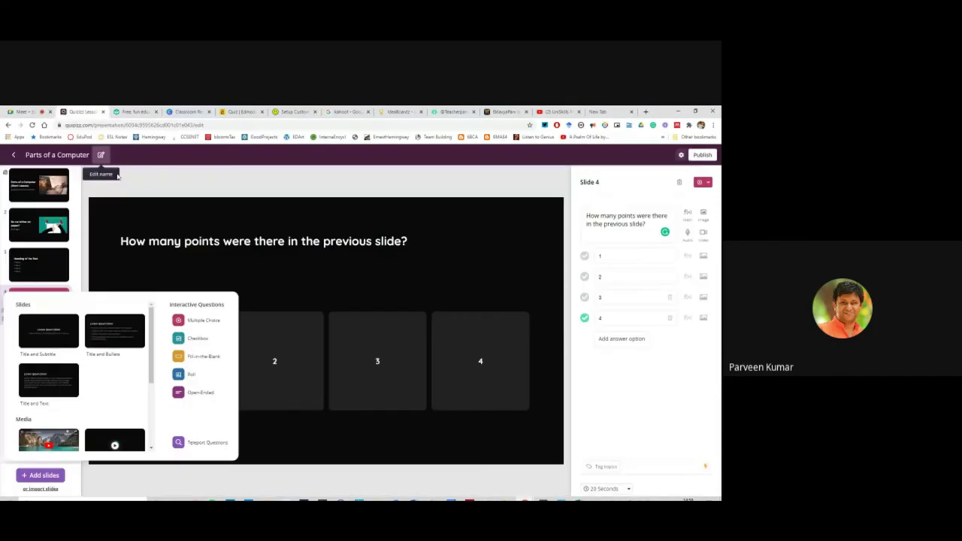
pyautogui.click(481, 189)
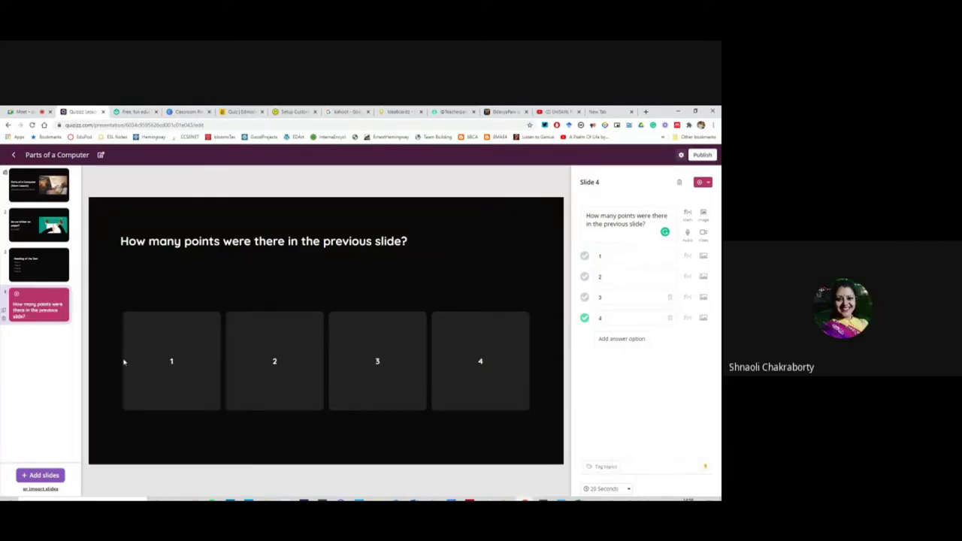
# Add an Image slide as slide 5 and upload the EduSoMedia_Presentations picture from the Desktop folder to it.
pyautogui.click(52, 475)
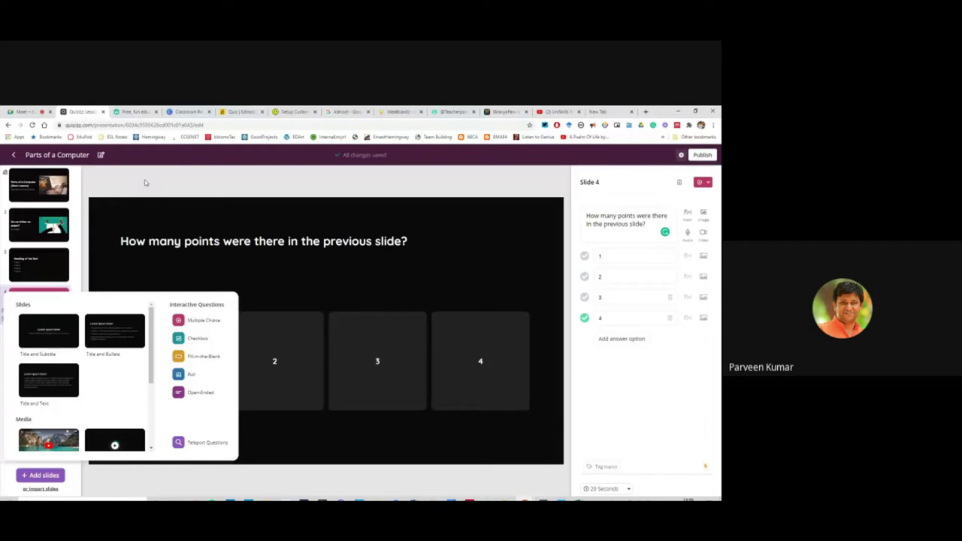
pyautogui.scroll(-2, 78, 429)
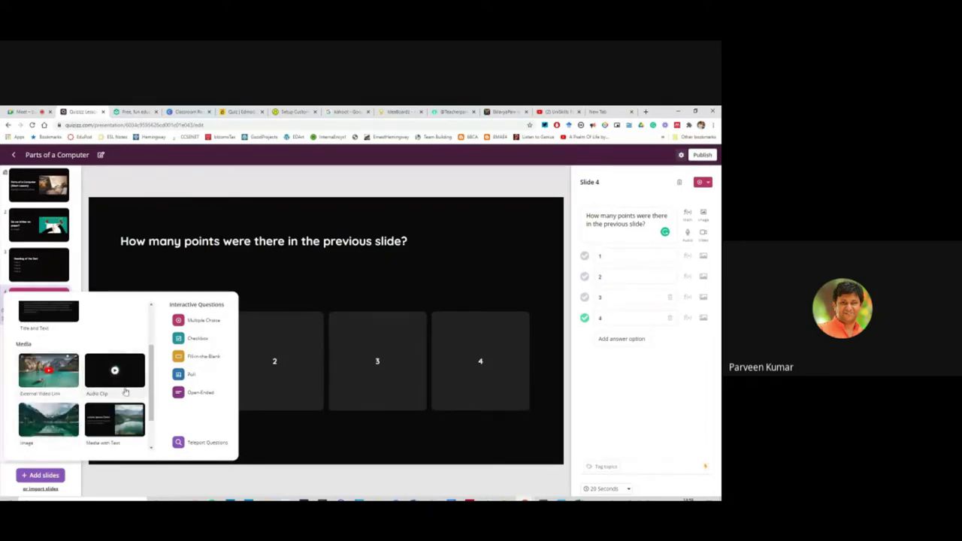
pyautogui.click(61, 422)
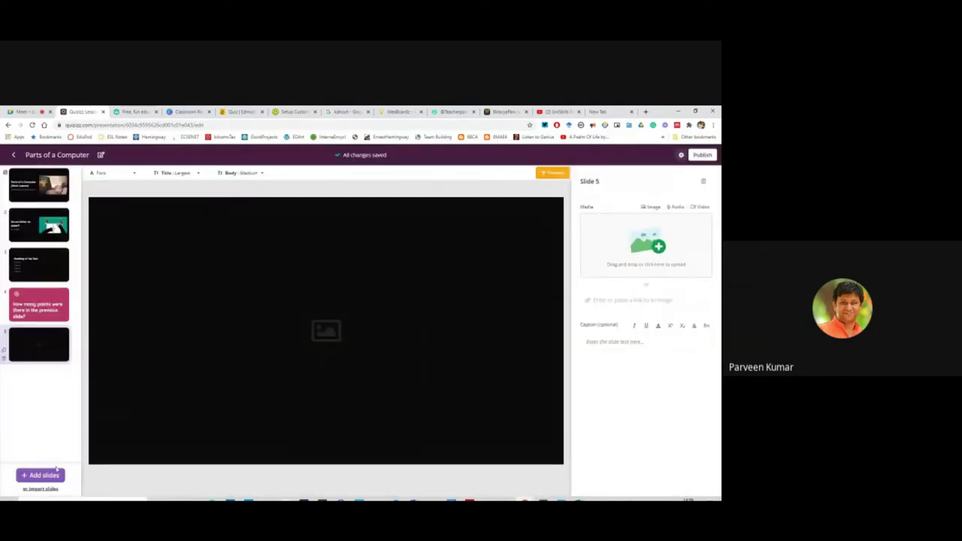
pyautogui.click(630, 256)
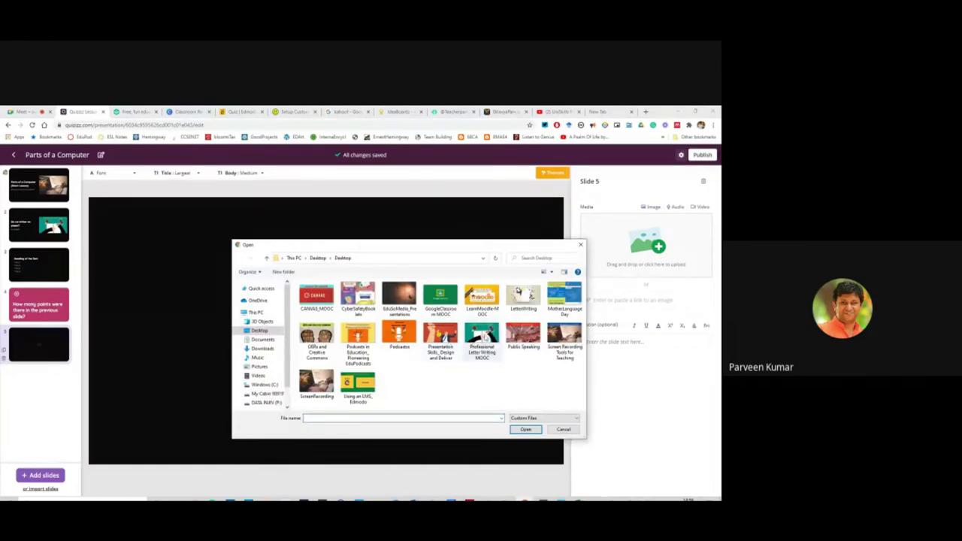
pyautogui.click(399, 297)
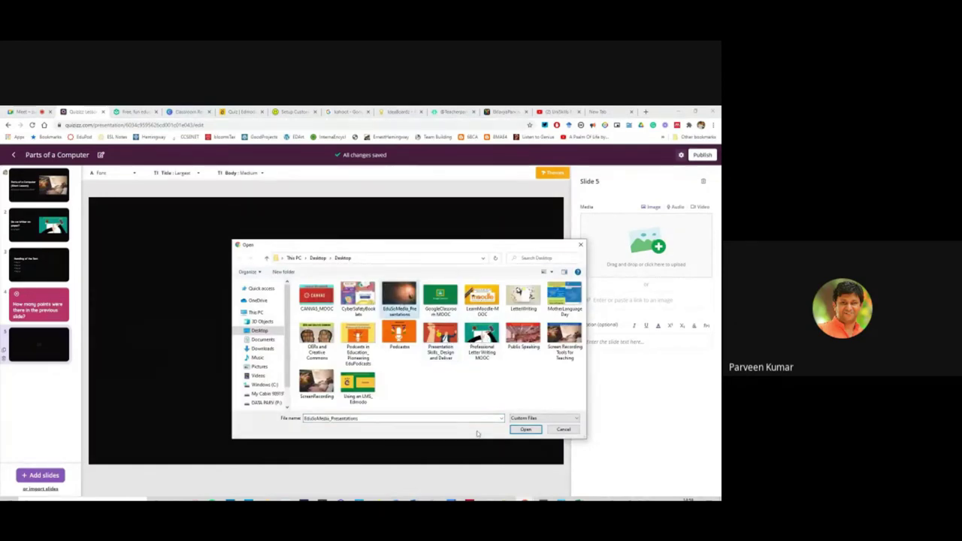
pyautogui.click(526, 429)
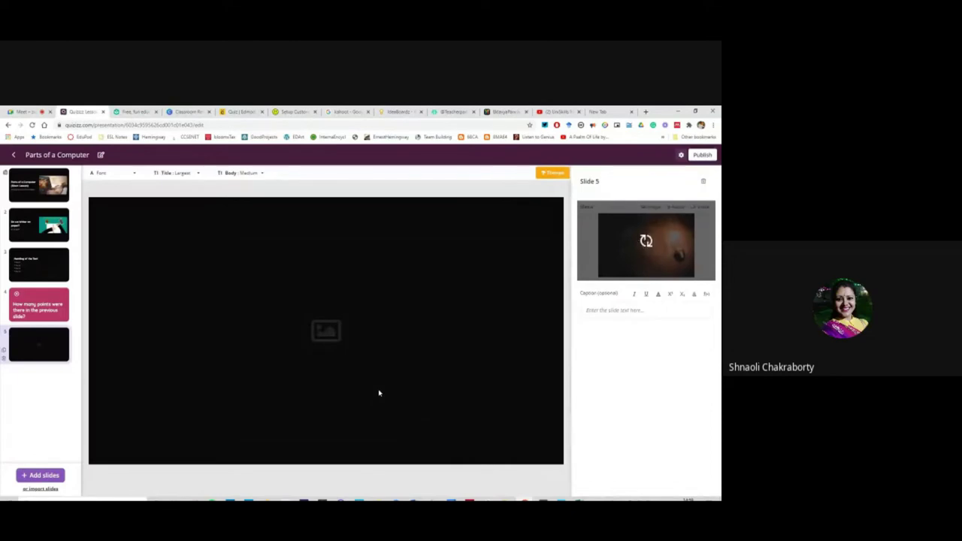
# Caption the light bulb picture on slide 5 "Image added here".
pyautogui.click(619, 311)
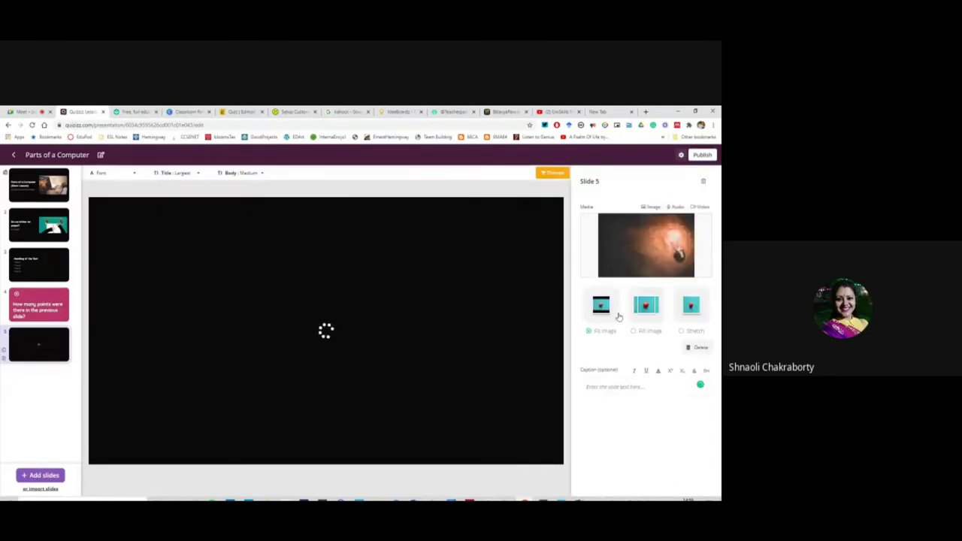
pyautogui.write('Image a')
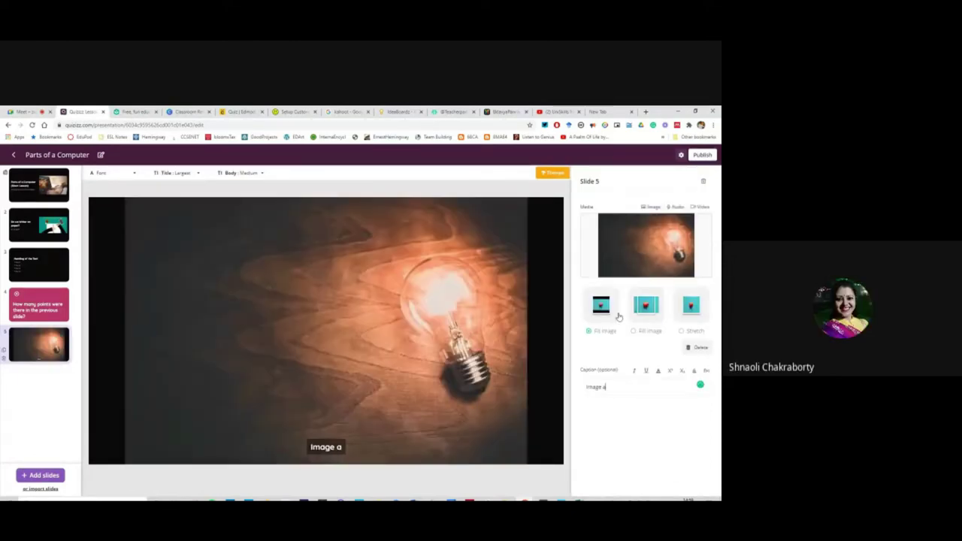
pyautogui.write('dded here')
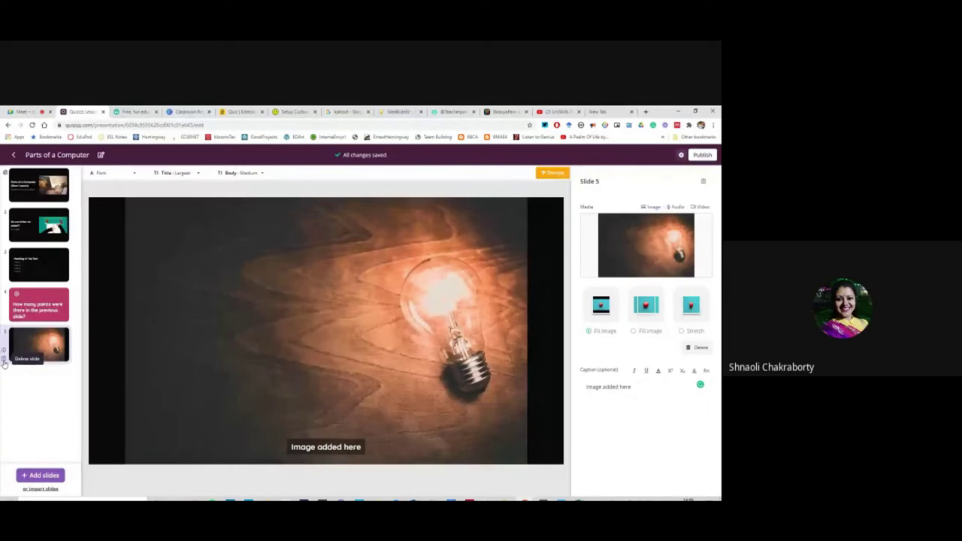
# Delete the captioned light bulb image slide and dismiss the deletion notice.
pyautogui.click(4, 363)
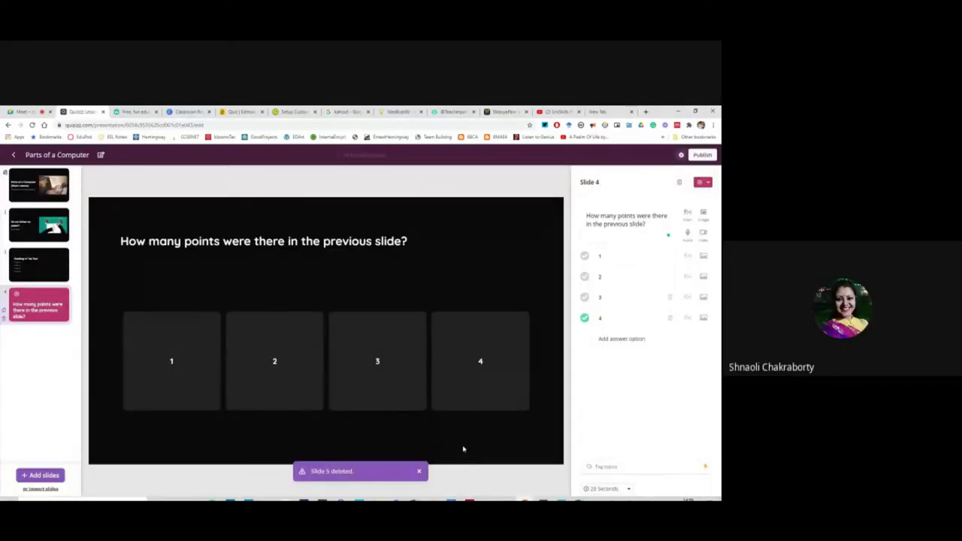
pyautogui.click(419, 472)
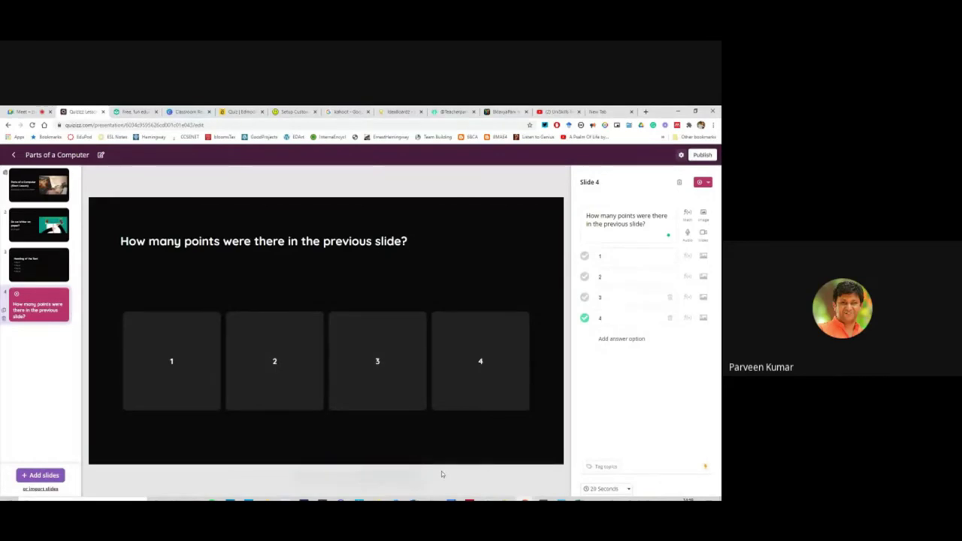
# Add a blank Image slide after the multiple choice question.
pyautogui.click(34, 475)
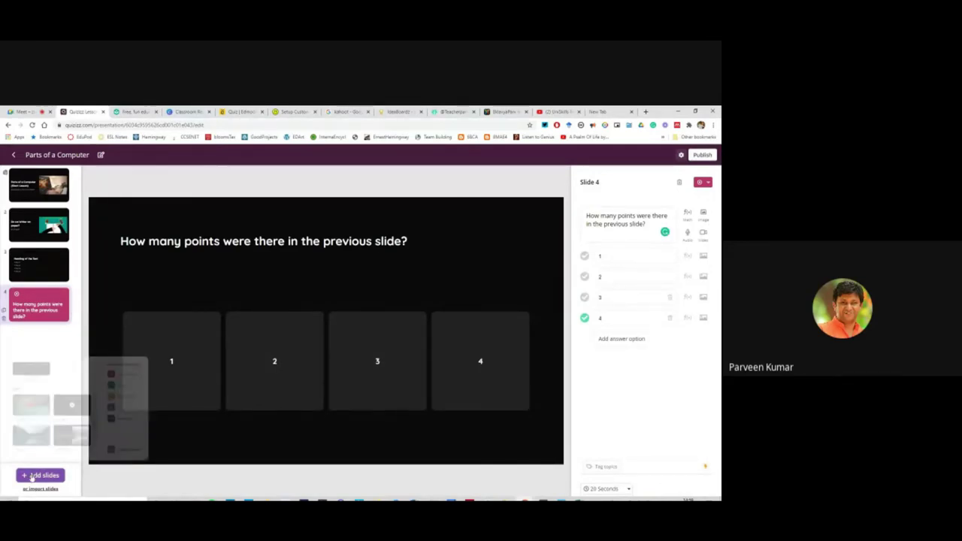
pyautogui.click(65, 426)
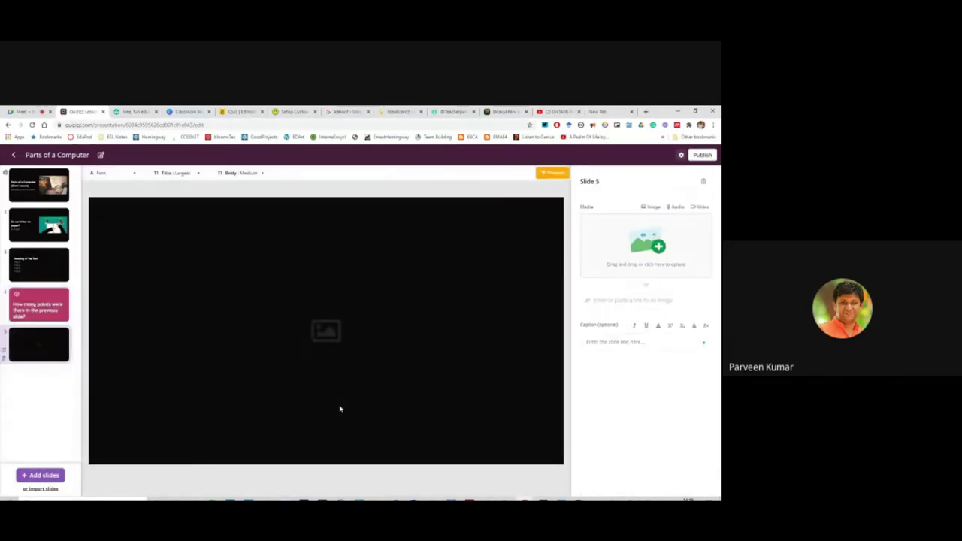
# Upload the light bulb picture from the computer to the blank Image slide 5.
pyautogui.click(628, 254)
pyautogui.click(398, 297)
pyautogui.click(525, 429)
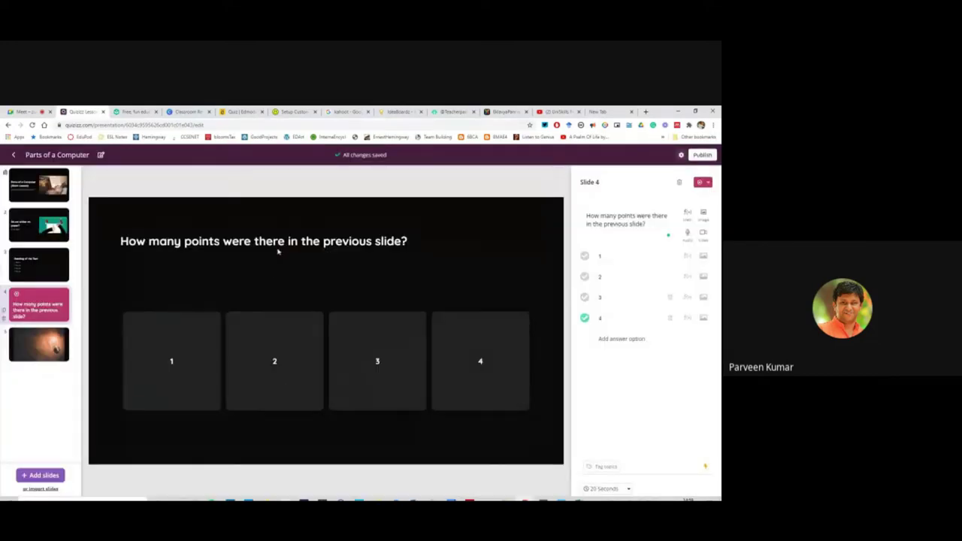
pyautogui.click(622, 223)
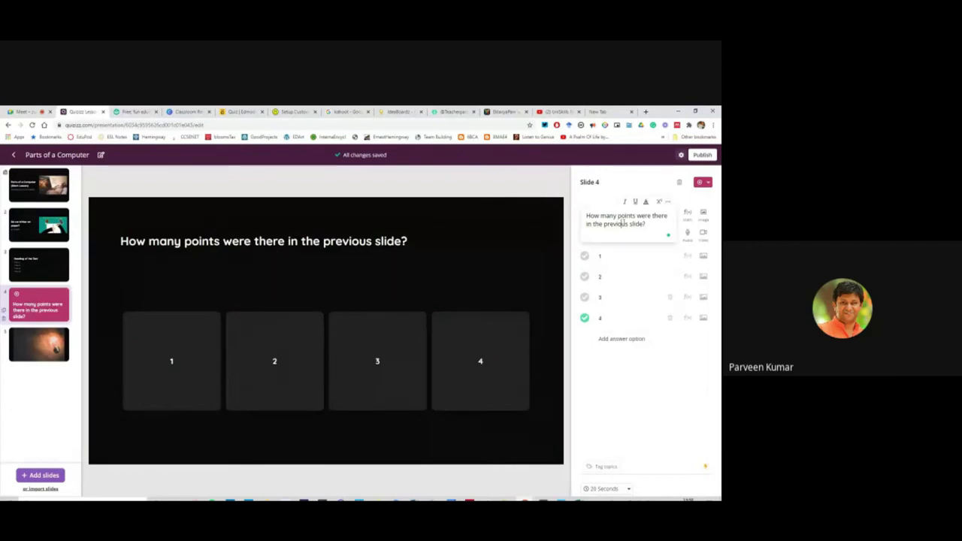
pyautogui.click(54, 389)
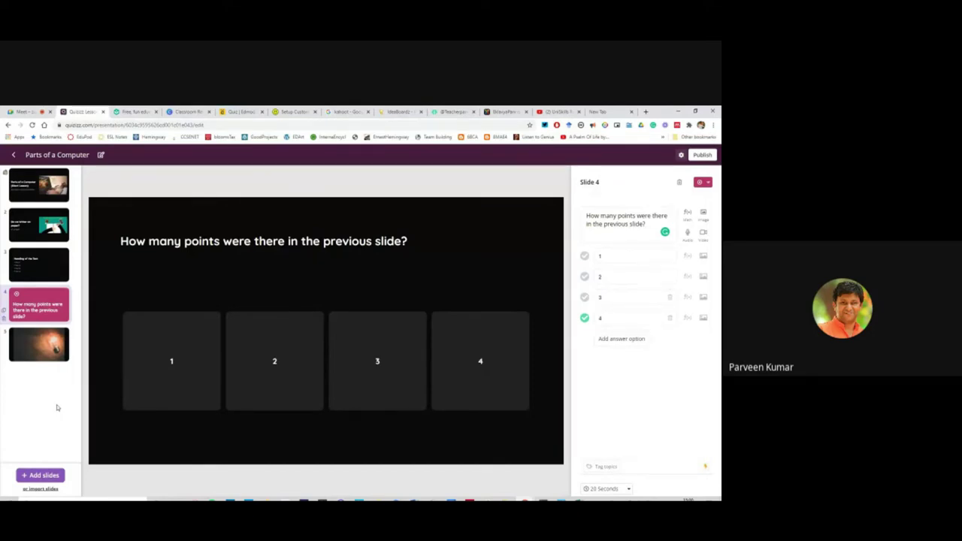
# Add a Checkbox question slide after the light bulb slide.
pyautogui.click(30, 344)
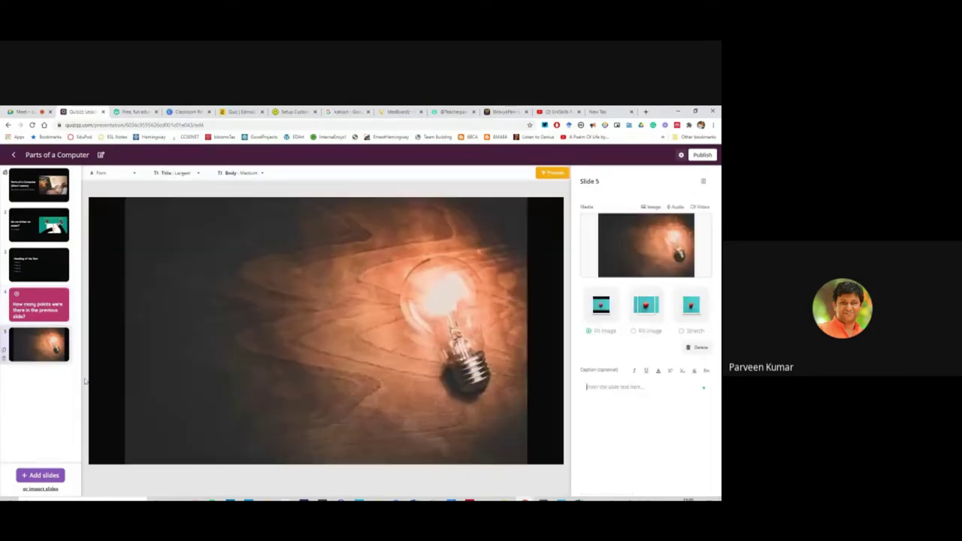
pyautogui.click(38, 475)
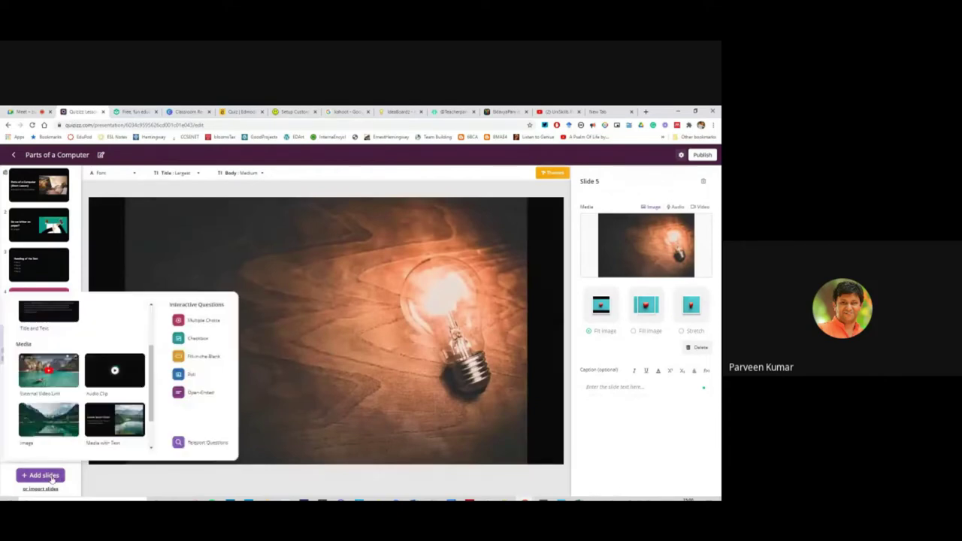
pyautogui.click(203, 342)
# Enter the question "Do you like this Tool?" on slide 6 with YES as its first answer option.
pyautogui.click(628, 220)
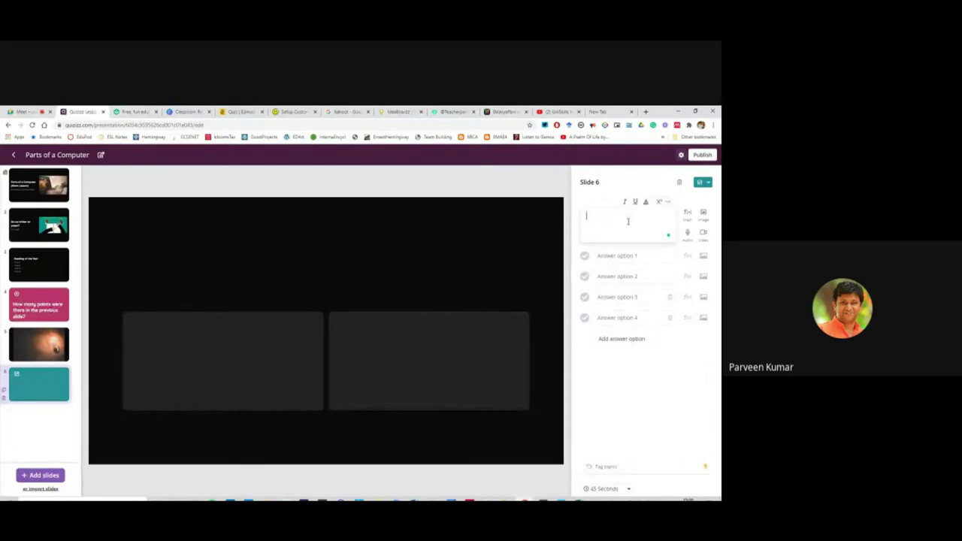
pyautogui.write('Do you like th')
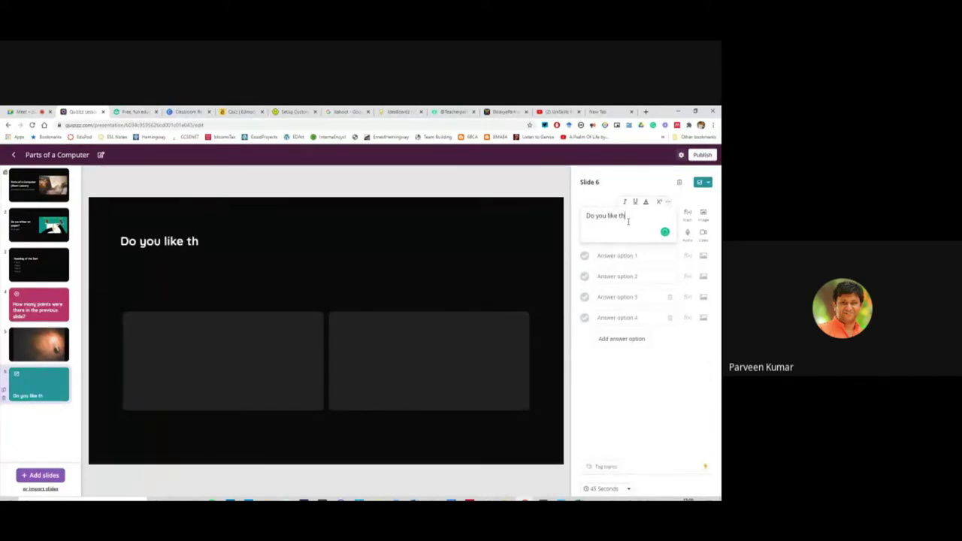
pyautogui.write('i Tool?')
pyautogui.rightClick(628, 220)
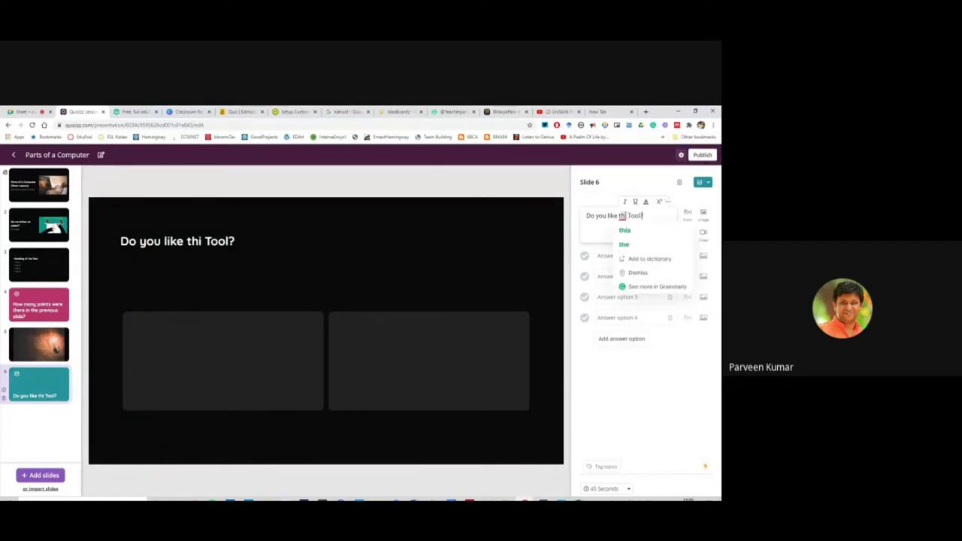
pyautogui.click(631, 228)
pyautogui.click(616, 256)
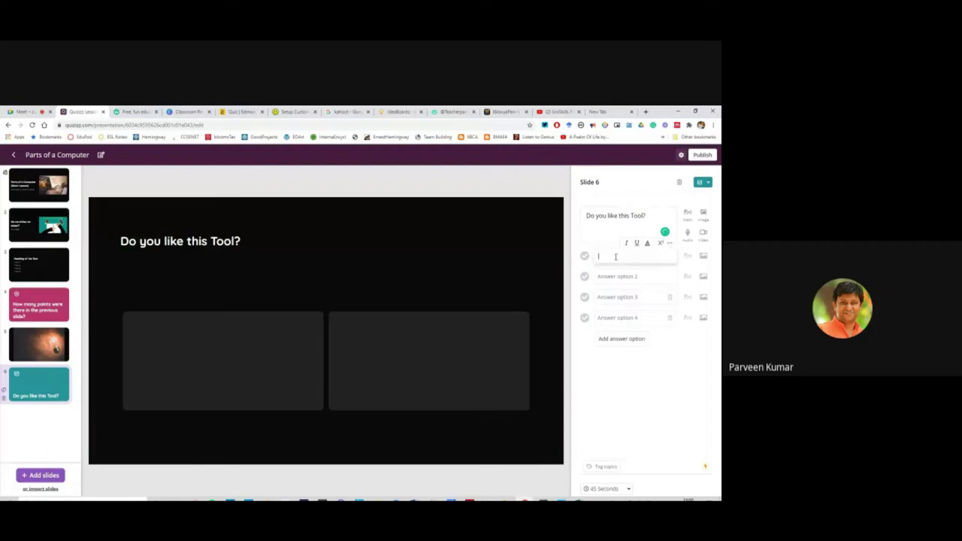
pyautogui.write('YES')
pyautogui.press('Tab')
# Replace the checkbox question's text with "What do you use to make presentations?".
pyautogui.click(539, 230)
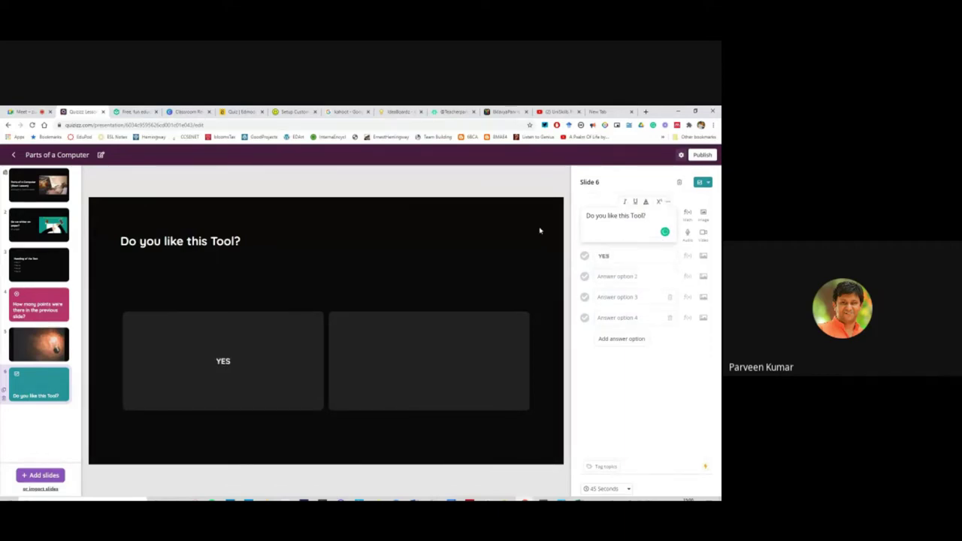
pyautogui.hotkey('ctrl', 'a')
pyautogui.write('What do')
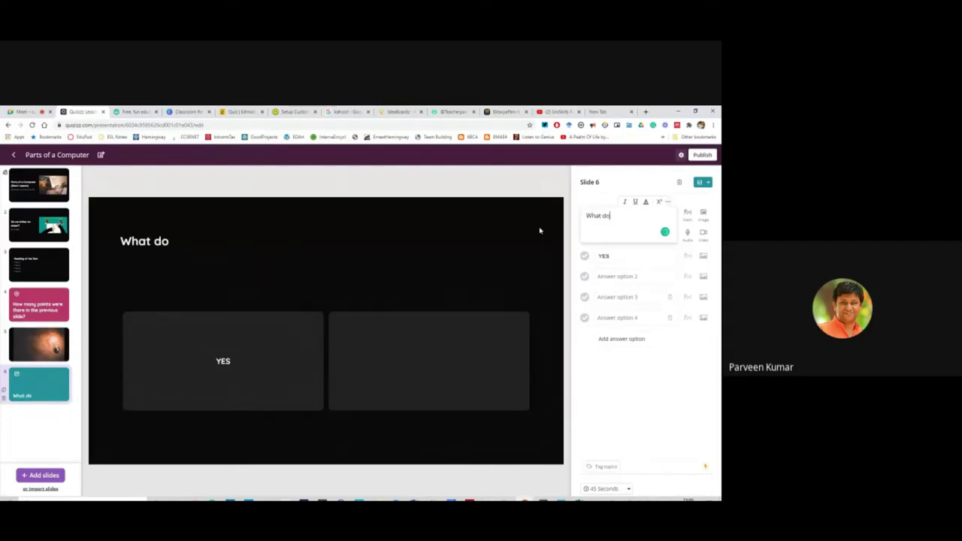
pyautogui.write(' you use to')
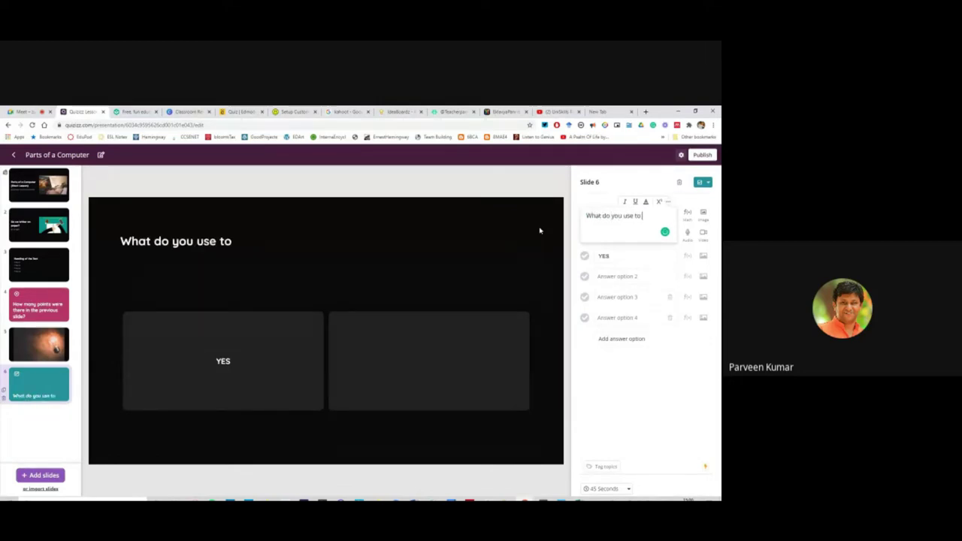
pyautogui.write(' make pr')
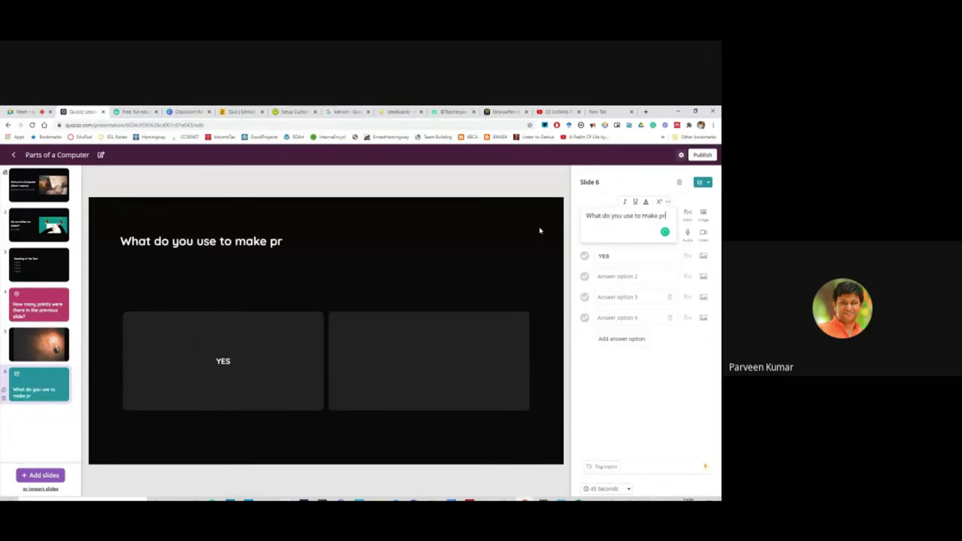
pyautogui.write('esentations?')
# Set the first two answer options of the presentations question to "Power Point" and "Word".
pyautogui.moveTo(630, 254); pyautogui.dragTo(585, 258)
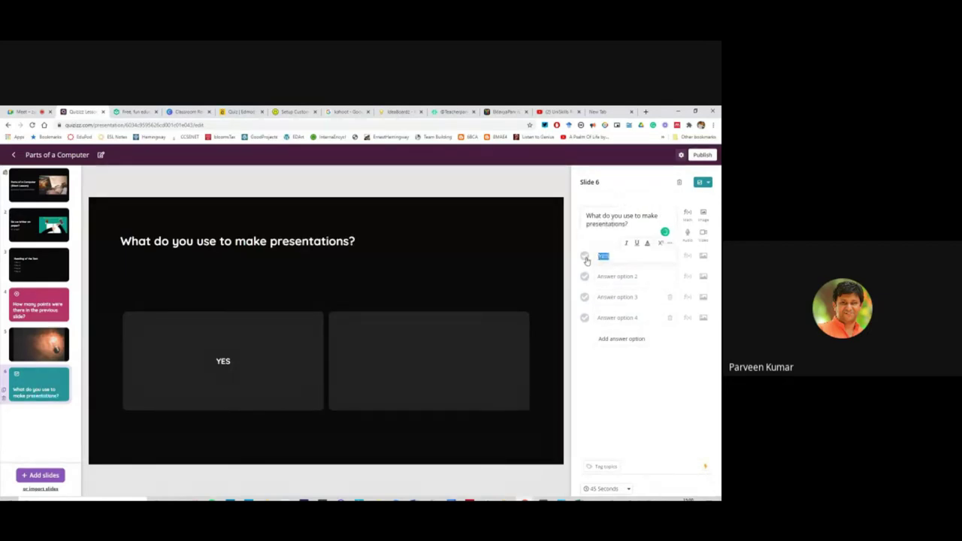
pyautogui.write('Power Point')
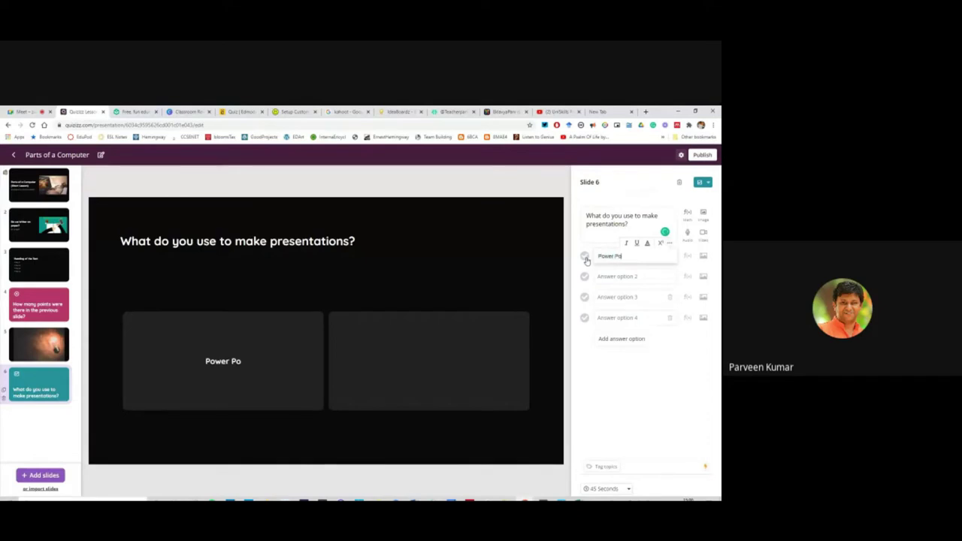
pyautogui.click(620, 278)
pyautogui.write('CANVA')
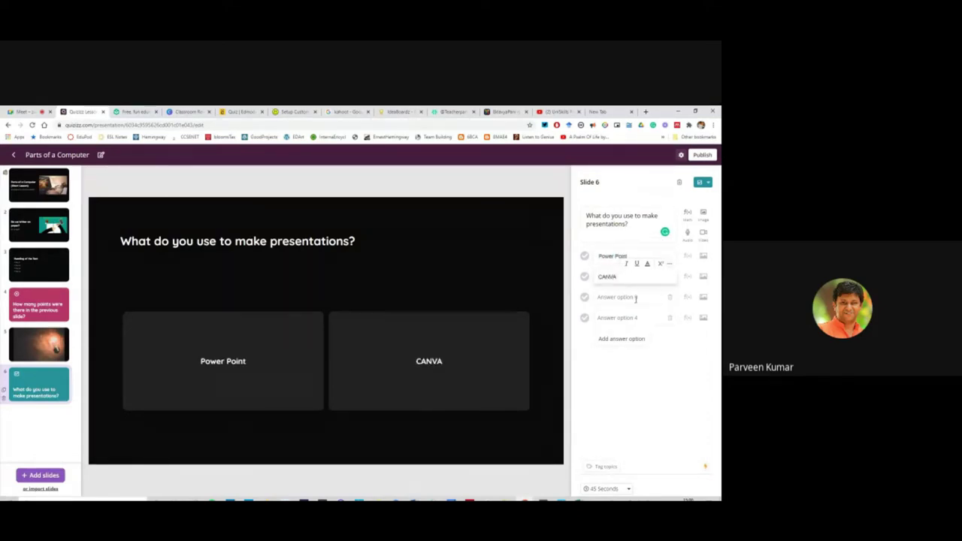
pyautogui.click(633, 298)
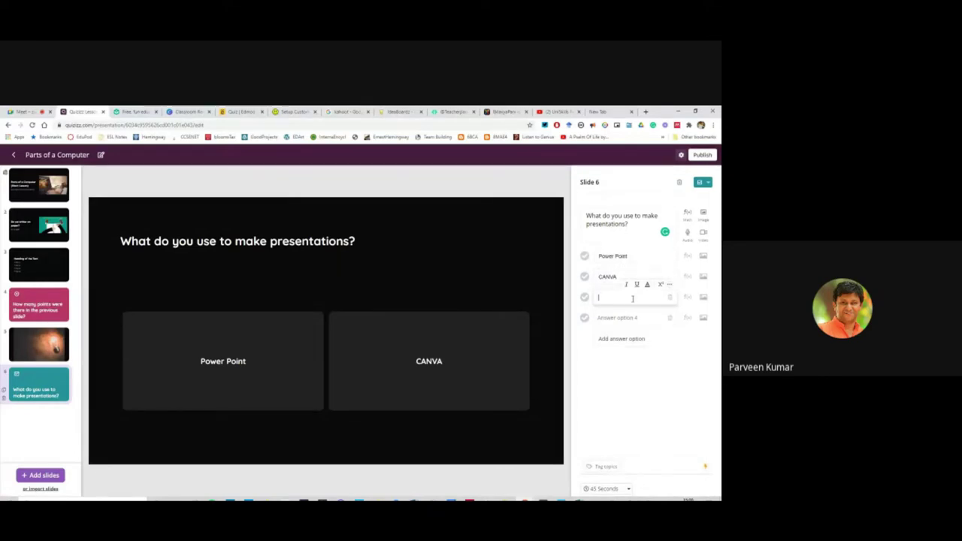
pyautogui.moveTo(618, 277); pyautogui.dragTo(596, 276)
pyautogui.write('Word')
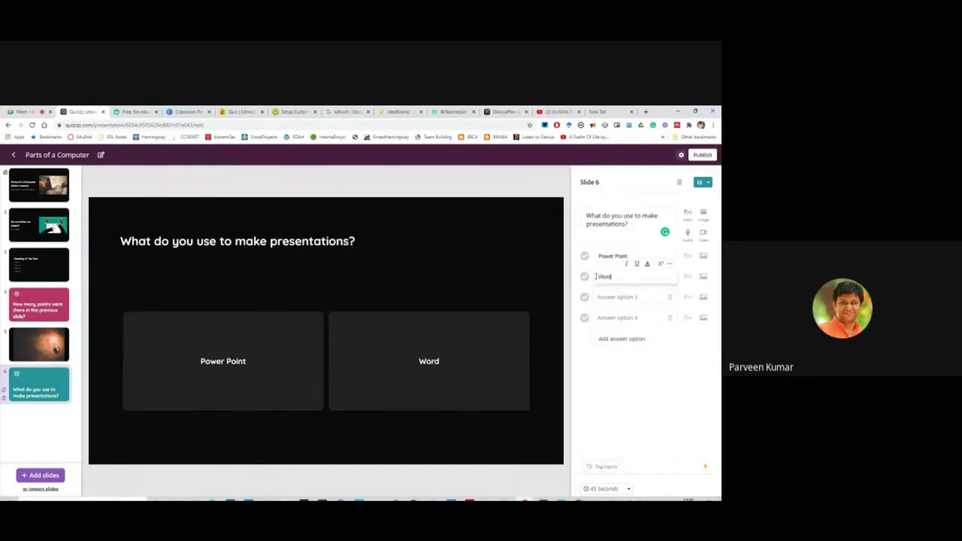
# Enter "Excel" and "Google Slides" as answer options 3 and 4, and mark Power Point and Google Slides as correct.
pyautogui.click(614, 298)
pyautogui.write('Excel')
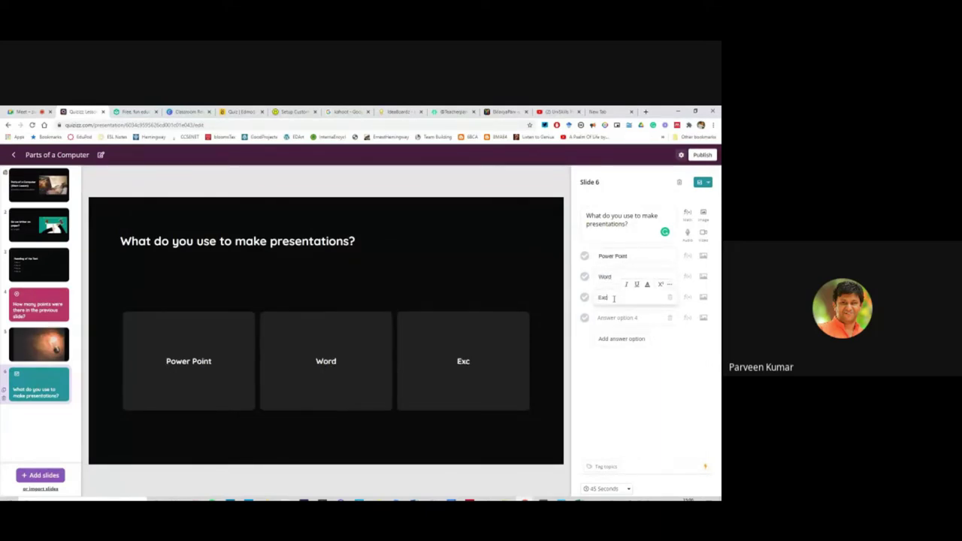
pyautogui.click(609, 318)
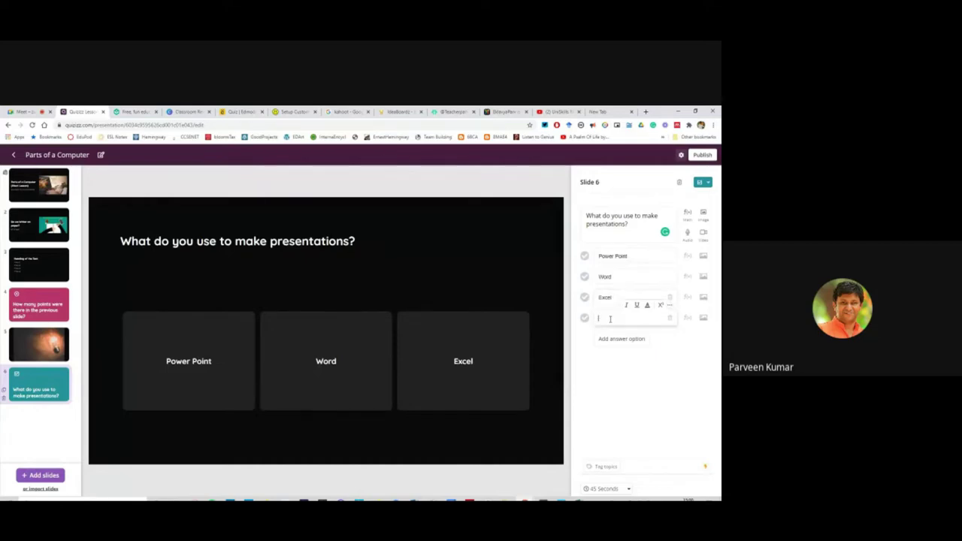
pyautogui.write('Goog')
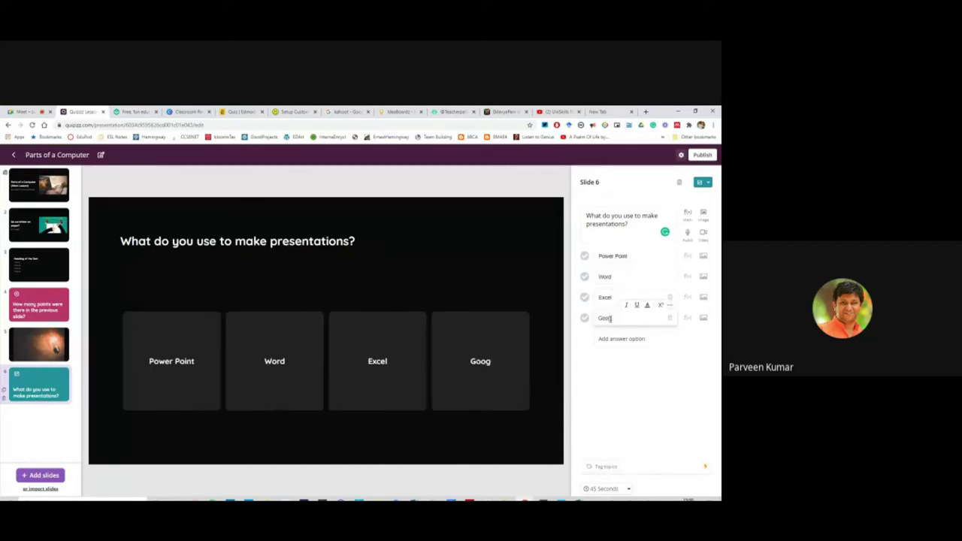
pyautogui.write('le Slides')
pyautogui.click(612, 389)
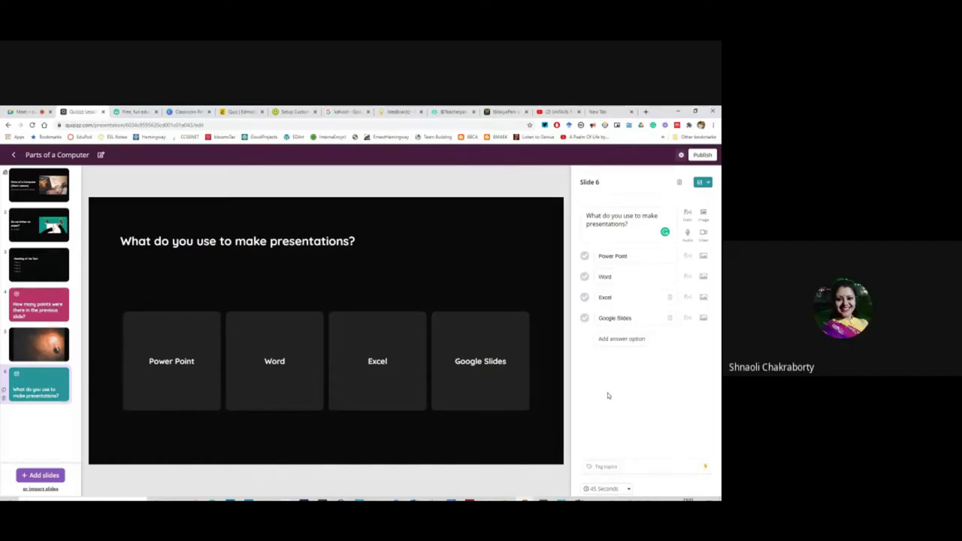
pyautogui.click(585, 257)
pyautogui.click(584, 318)
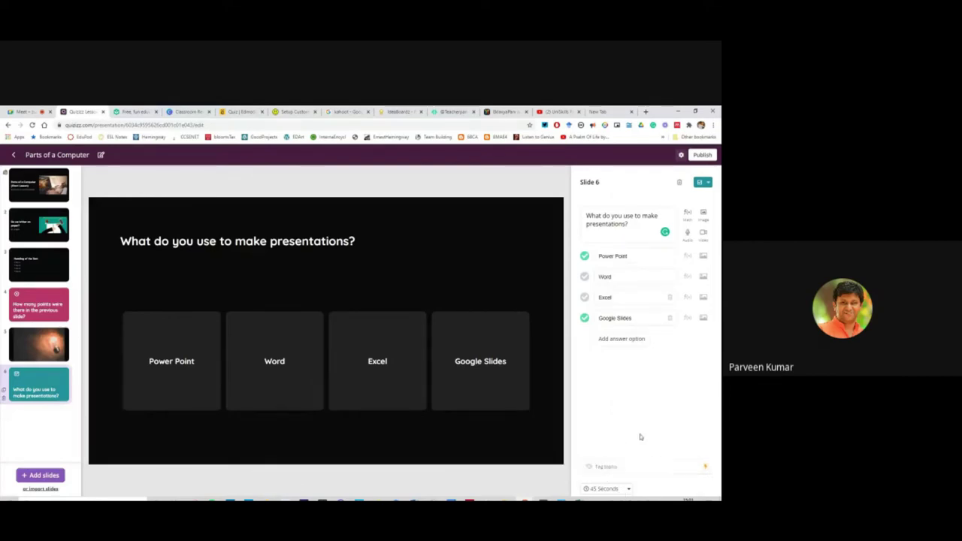
# Add a Fill-in-the-Blank slide with the question "The name of the person talking to you now is?".
pyautogui.click(48, 478)
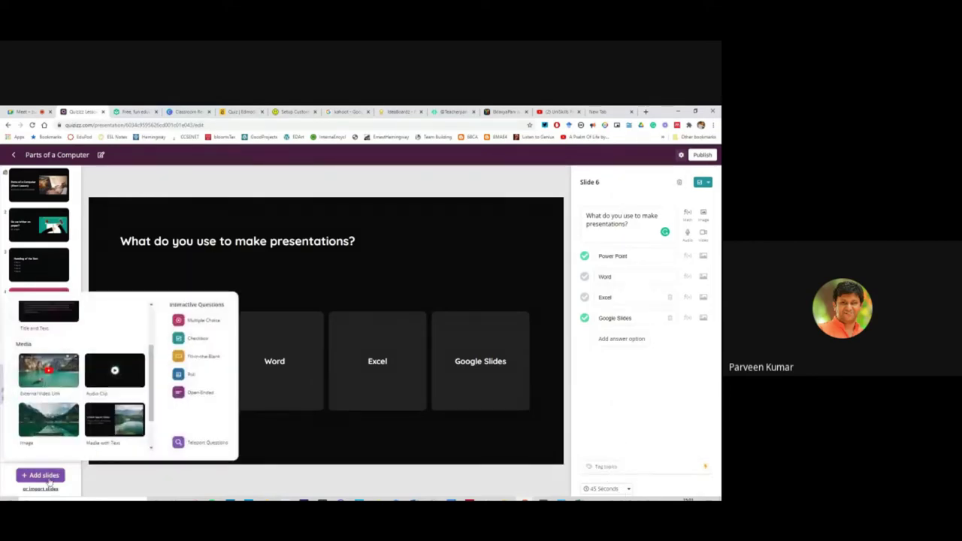
pyautogui.click(201, 362)
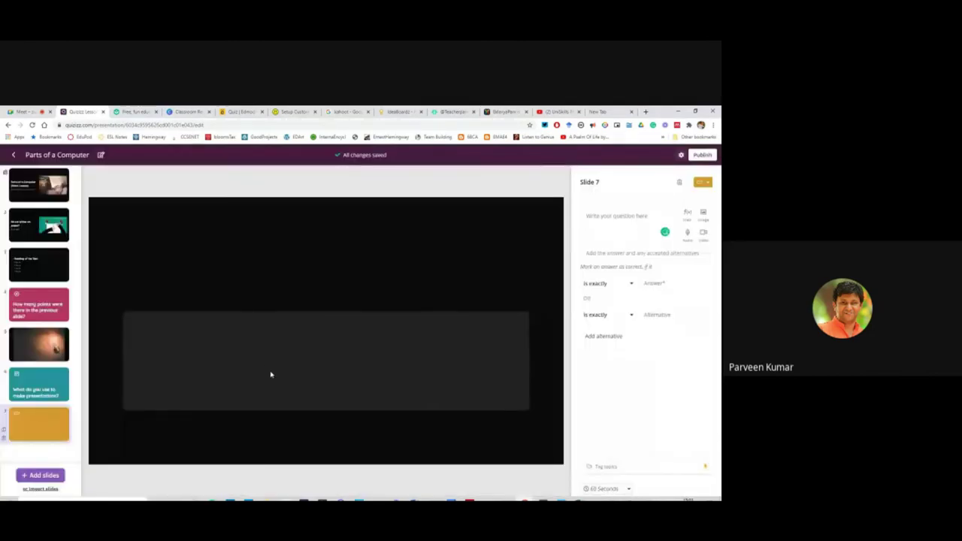
pyautogui.click(600, 218)
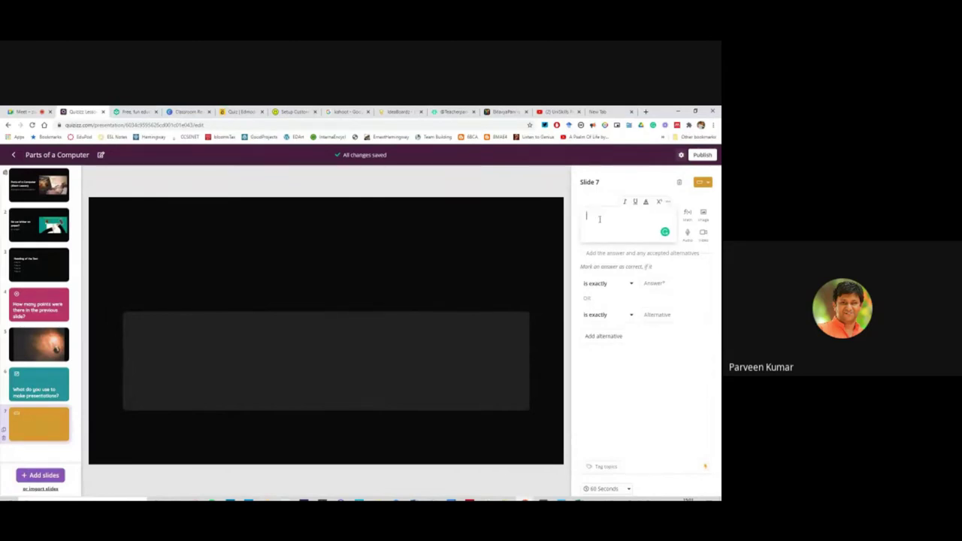
pyautogui.write('The name of')
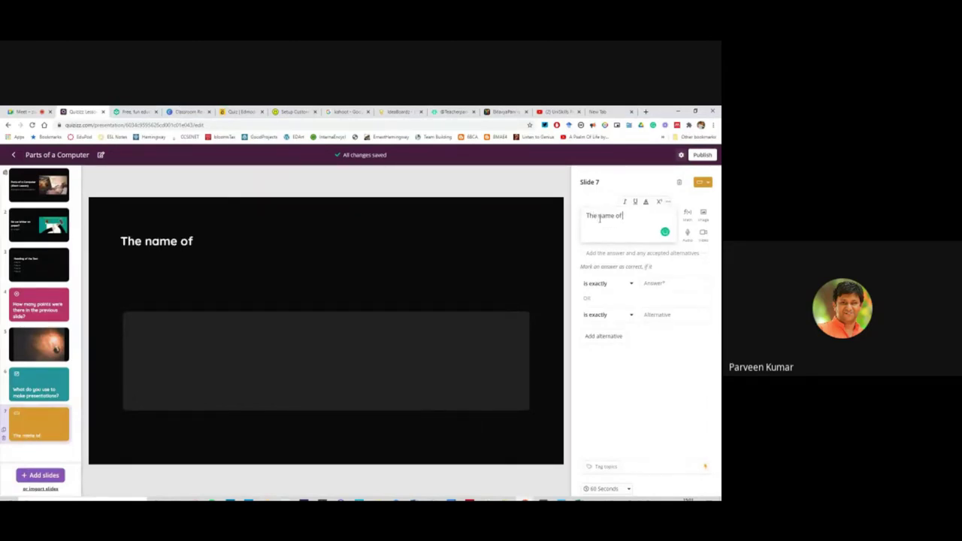
pyautogui.write(' the person t')
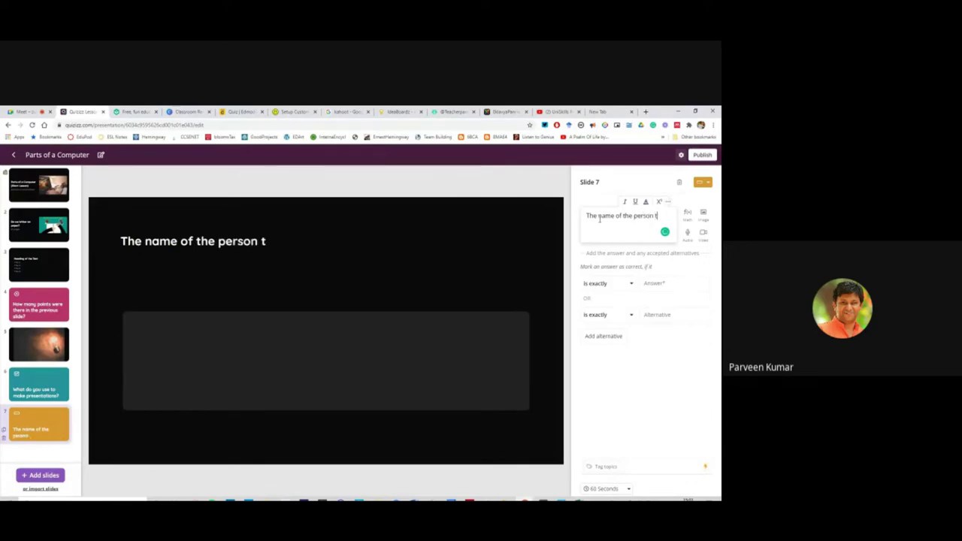
pyautogui.write('alking to you')
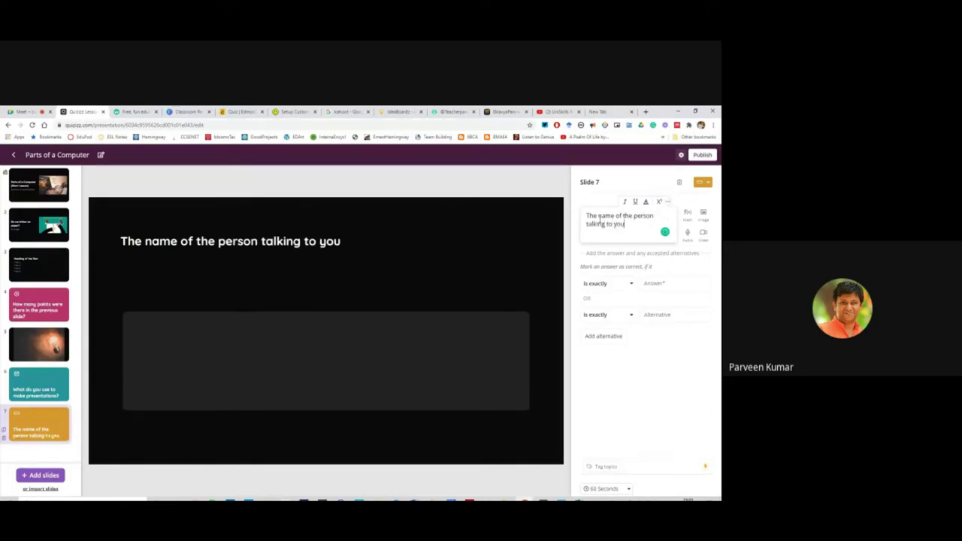
pyautogui.write(' now is?')
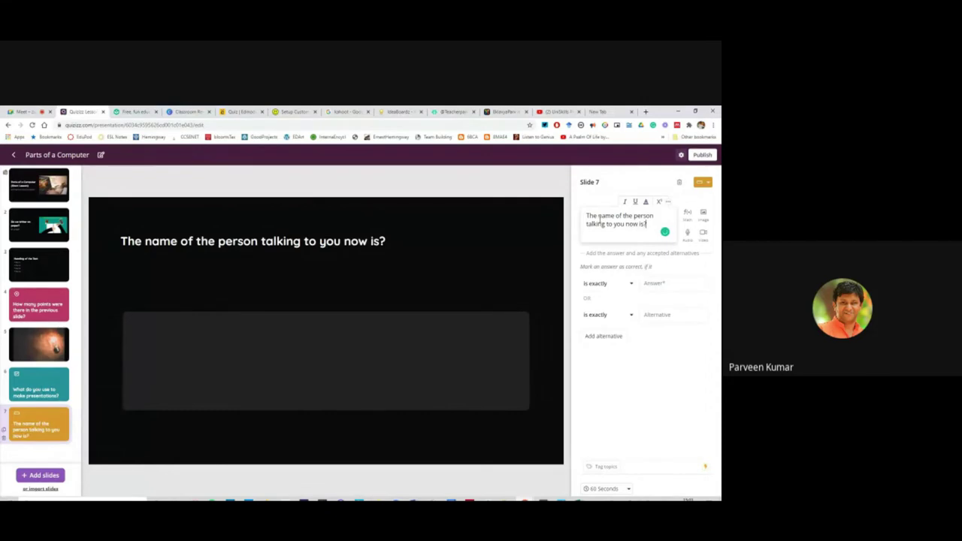
# Enter the presenter's first name as the exact answer and its lowercase spelling as the accepted alternative.
pyautogui.click(660, 284)
pyautogui.write('Parveen')
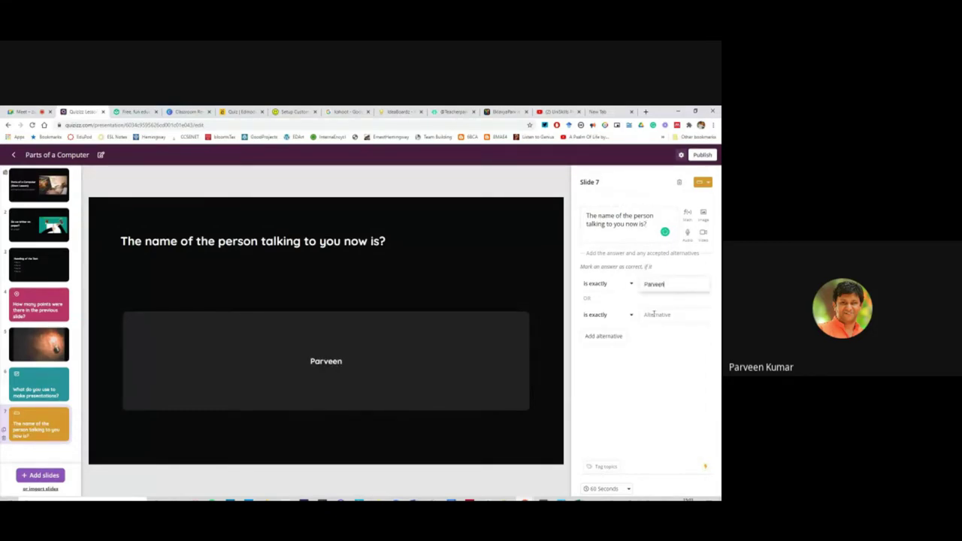
pyautogui.click(653, 314)
pyautogui.write('parveen')
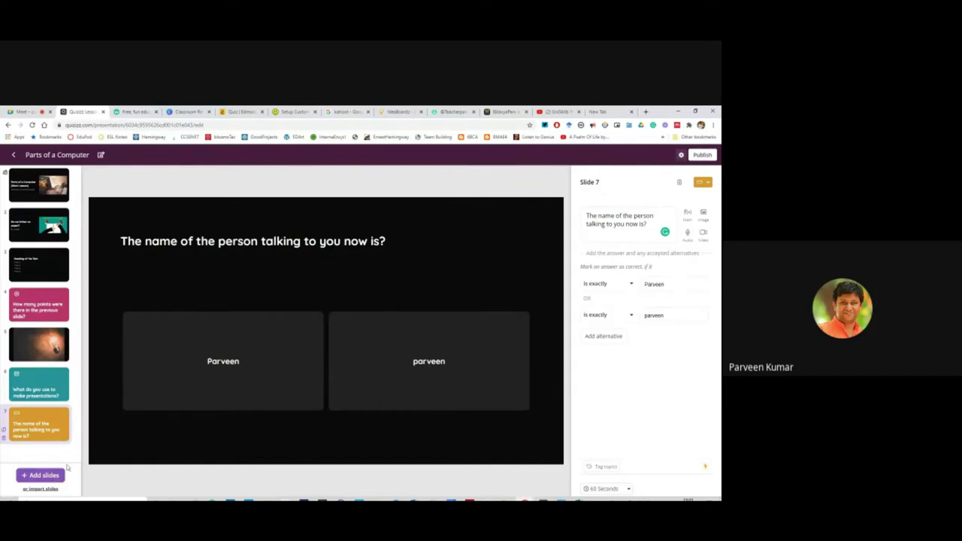
# Open the lesson's publishing details and set its starting grade to University.
pyautogui.click(700, 156)
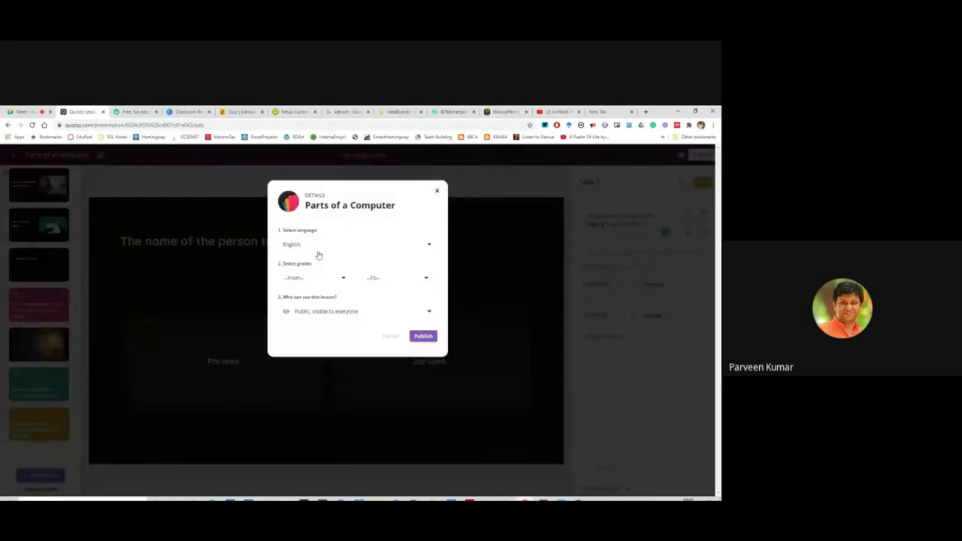
pyautogui.click(313, 280)
pyautogui.scroll(-5, 311, 308)
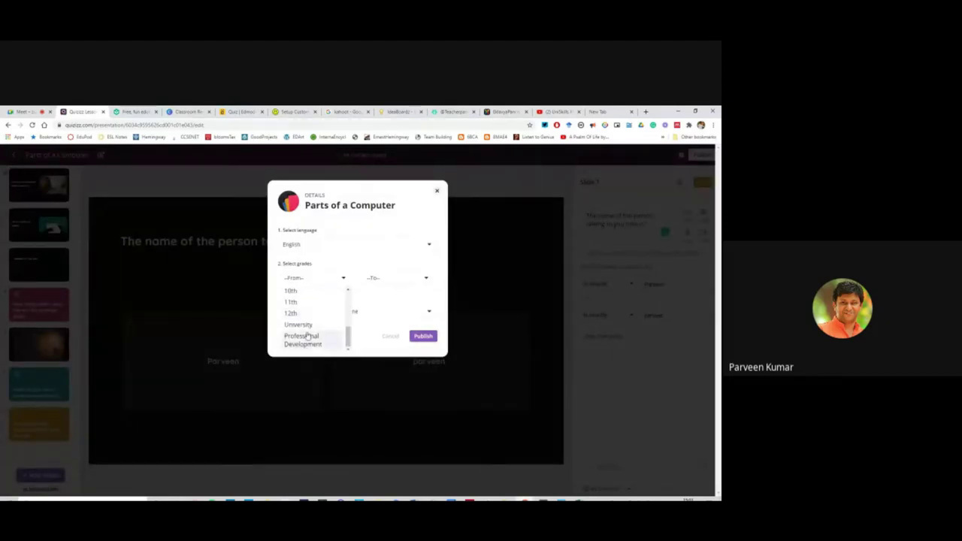
pyautogui.click(308, 324)
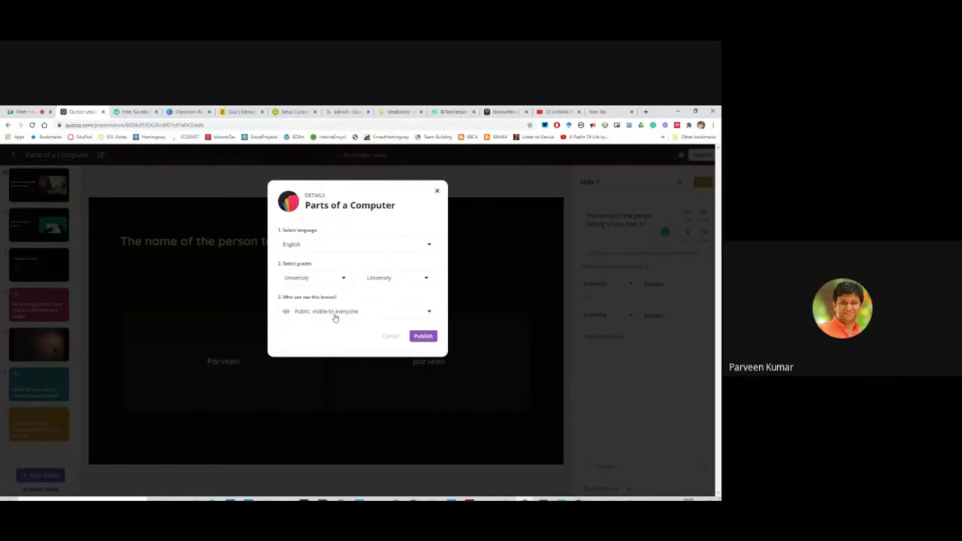
# Publish the lesson as public, visible to everyone, and open a live lesson session for it.
pyautogui.click(419, 336)
pyautogui.click(406, 312)
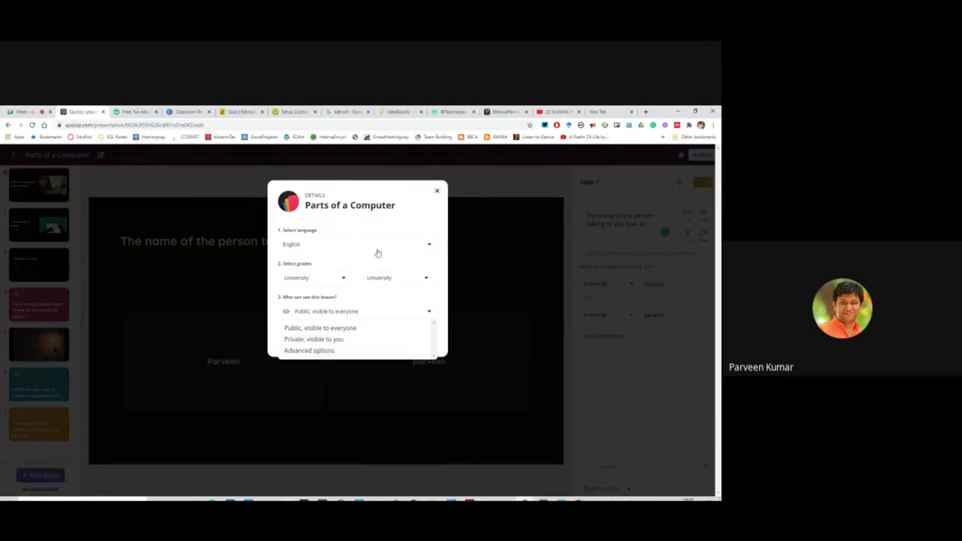
pyautogui.click(345, 329)
pyautogui.click(425, 338)
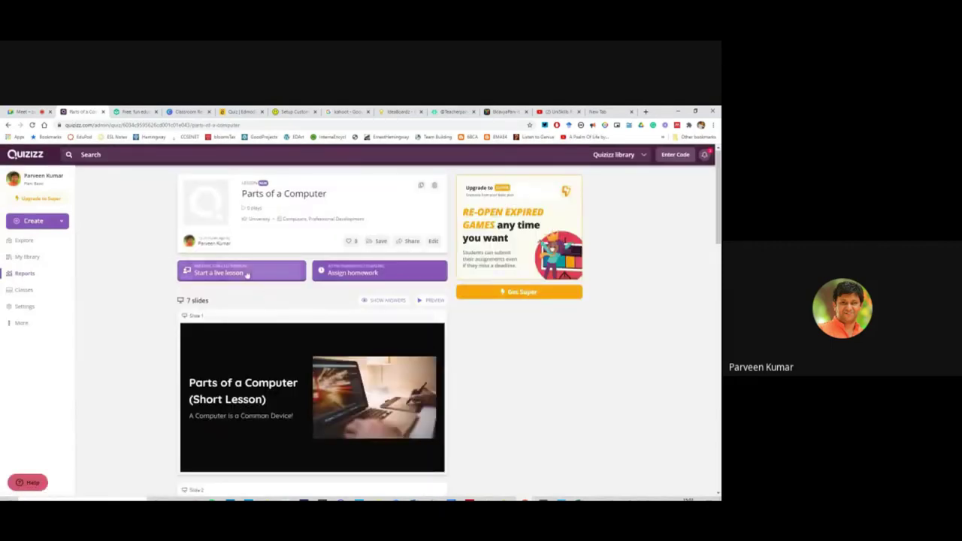
pyautogui.click(245, 273)
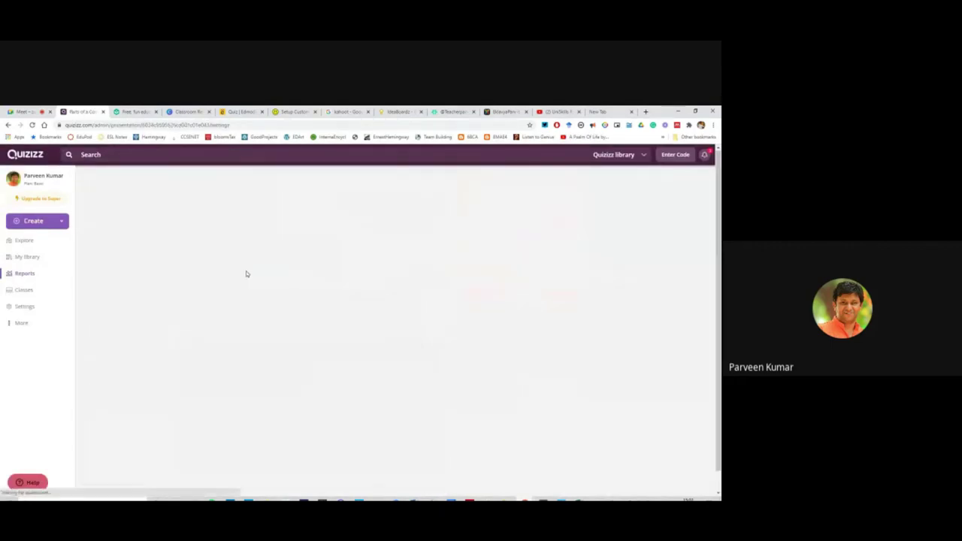
pyautogui.click(400, 218)
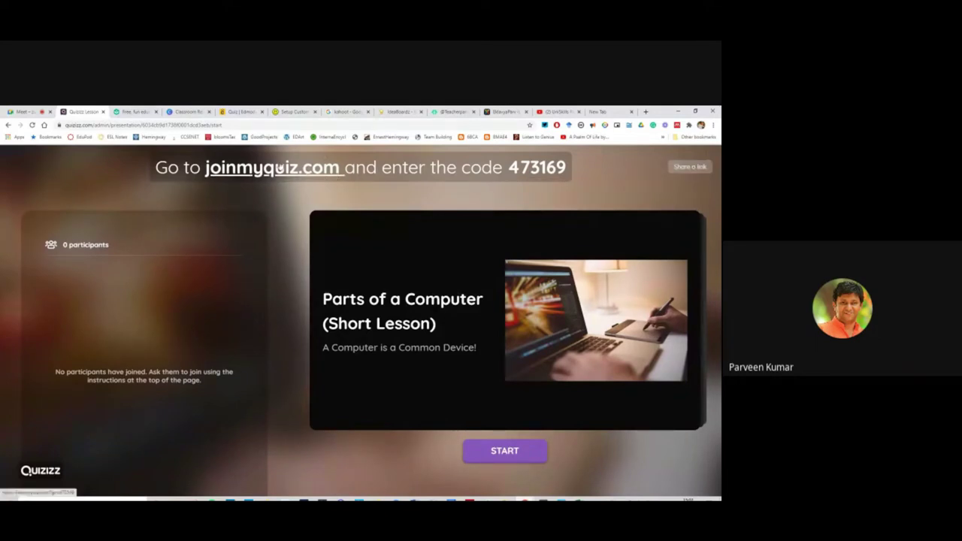
# Try to open joinmyquiz.com in the browser tab showing Khan Academy Kids.
pyautogui.click(130, 112)
pyautogui.write('jo')
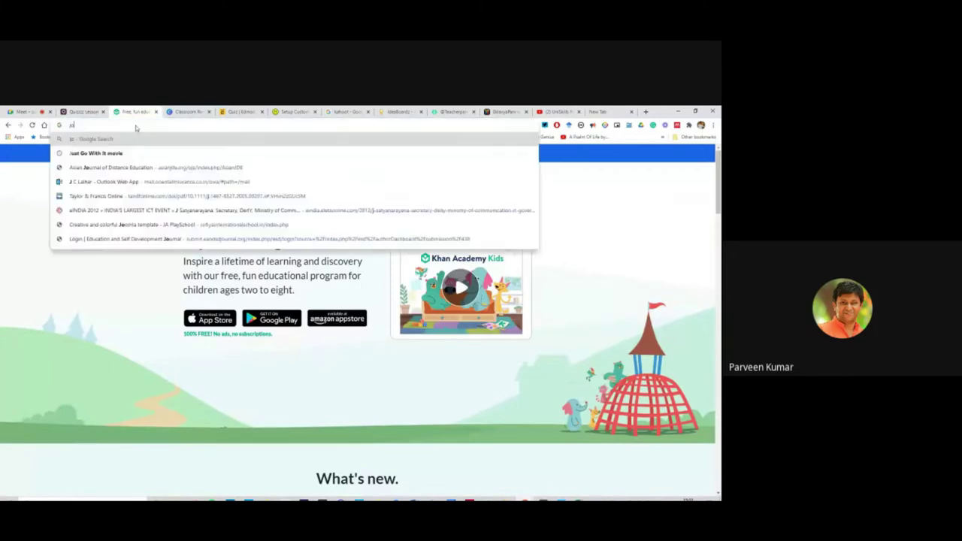
pyautogui.write('inmyquiz.com')
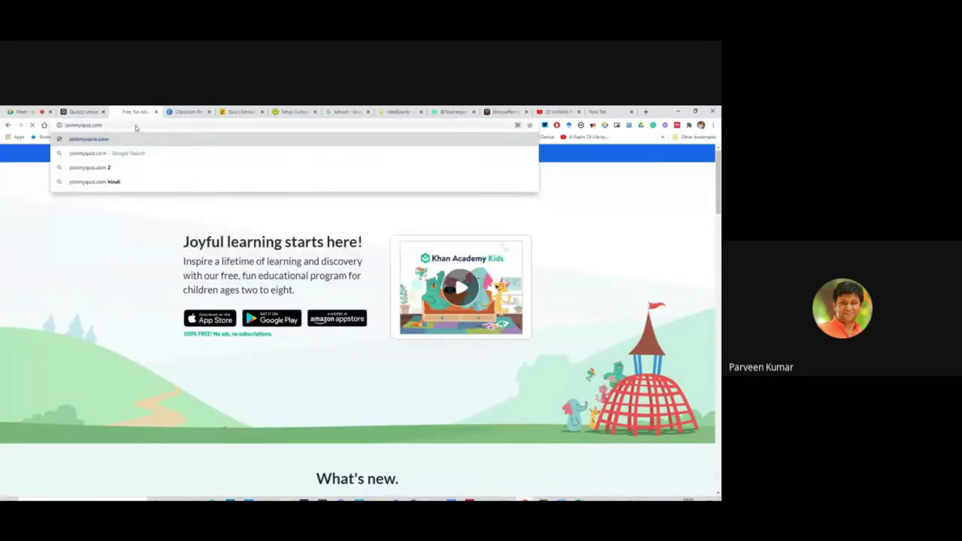
pyautogui.press('Return')
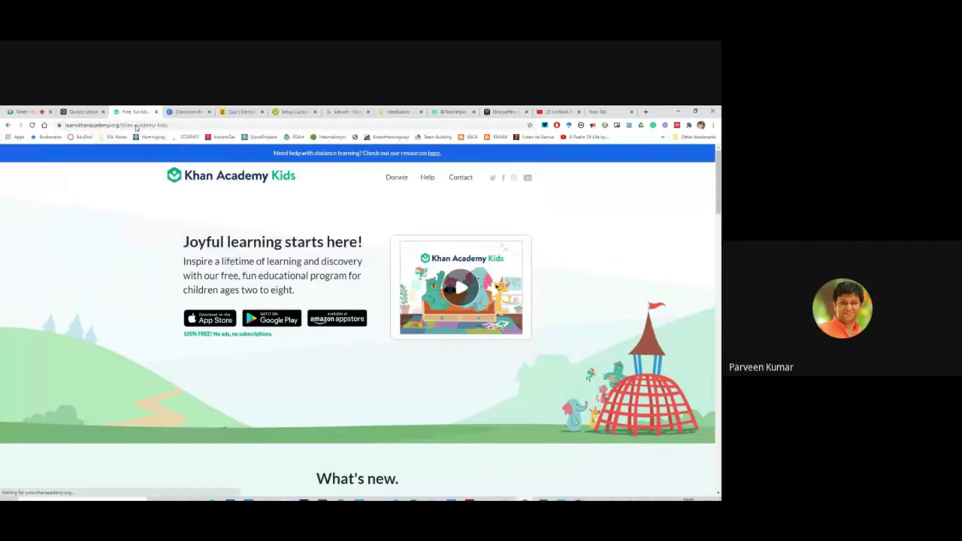
# Open the student join page at quizizz.com/join in the same browser tab.
pyautogui.click(118, 127)
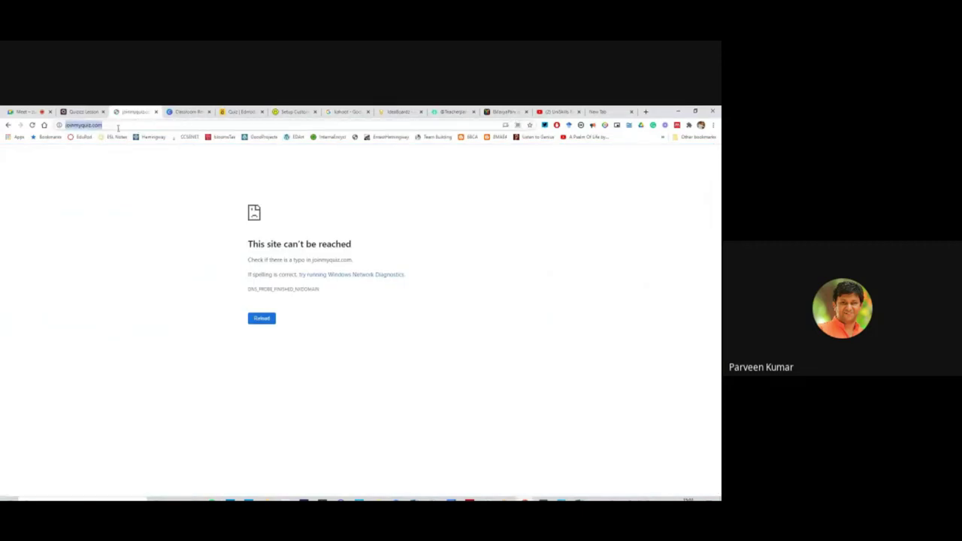
pyautogui.write('quizizz.com')
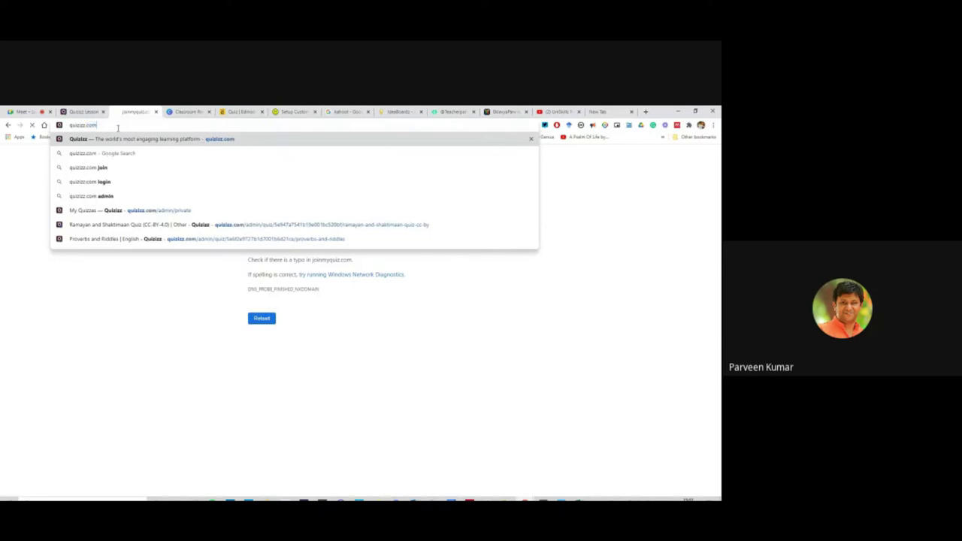
pyautogui.write('/join')
pyautogui.press('Return')
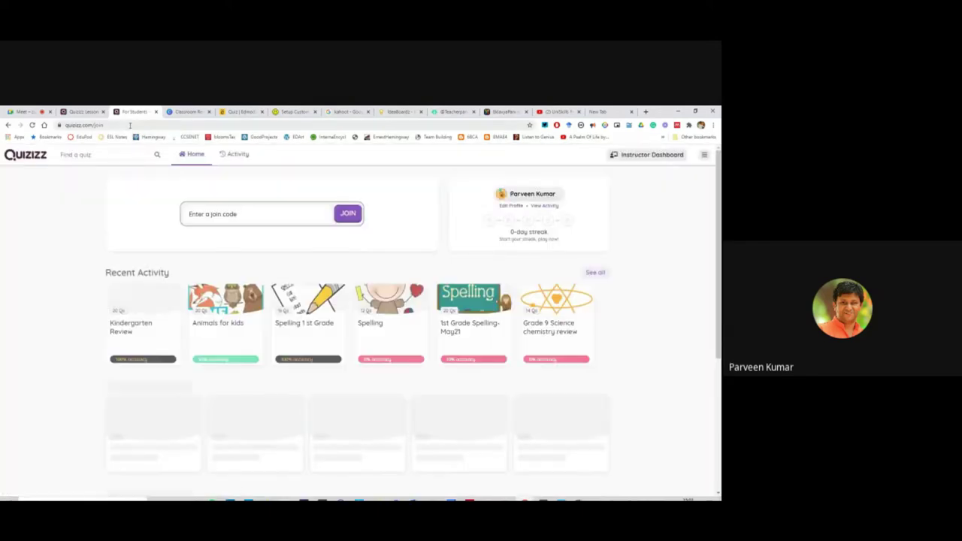
# Copy the join page's address and send it to participants in the Google Meet chat.
pyautogui.click(130, 125)
pyautogui.hotkey('ctrl', 'c')
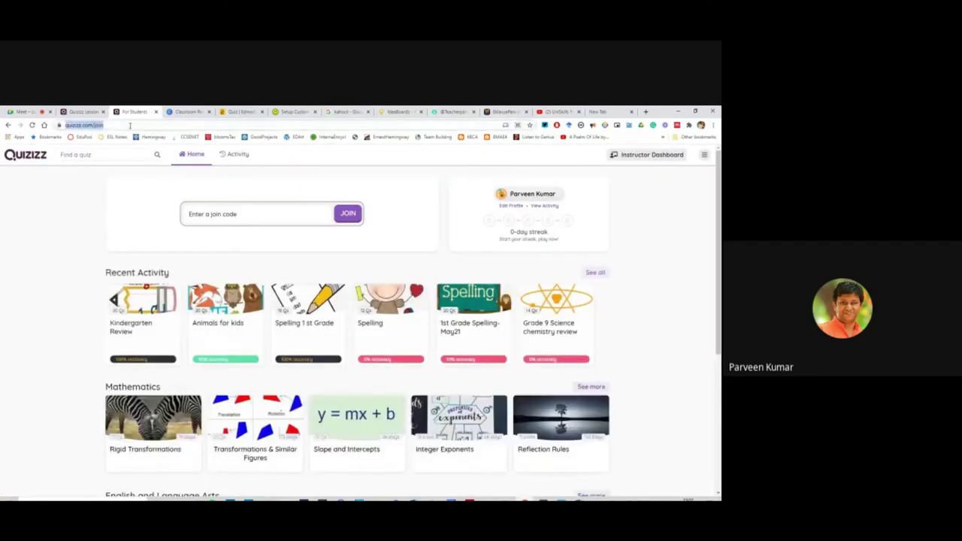
pyautogui.click(26, 111)
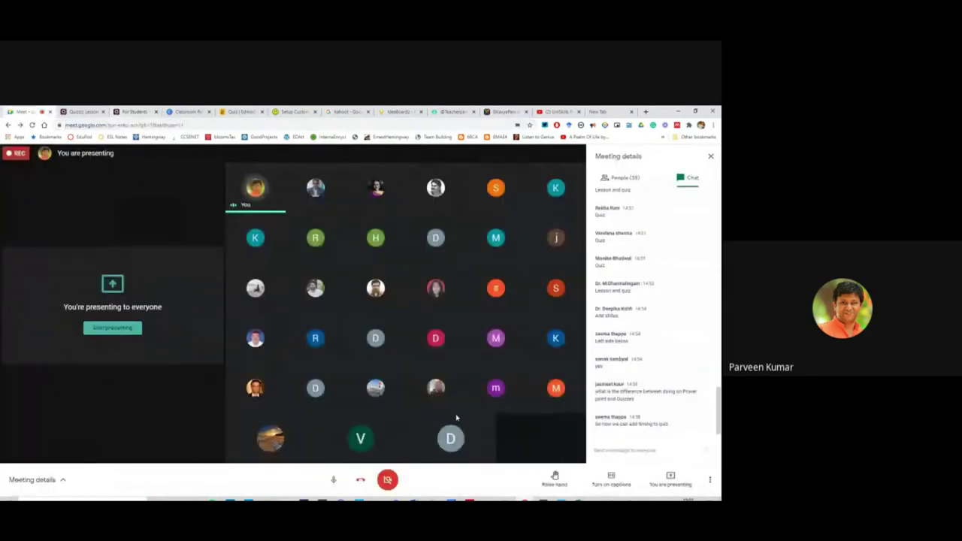
pyautogui.click(619, 451)
pyautogui.hotkey('ctrl', 'v')
pyautogui.press('Return')
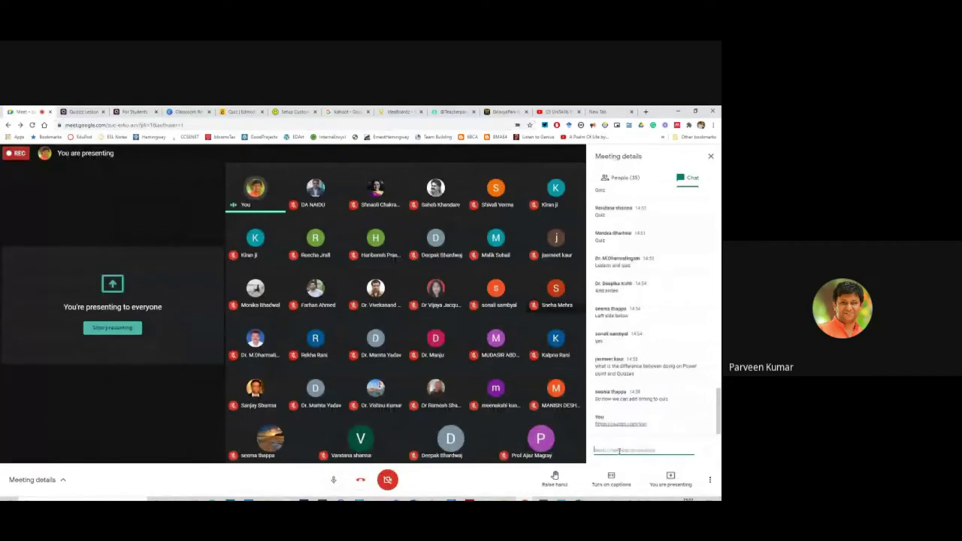
# Copy the live lesson's share link from Quizizz and send it with the join code in the Google Meet chat.
pyautogui.click(81, 112)
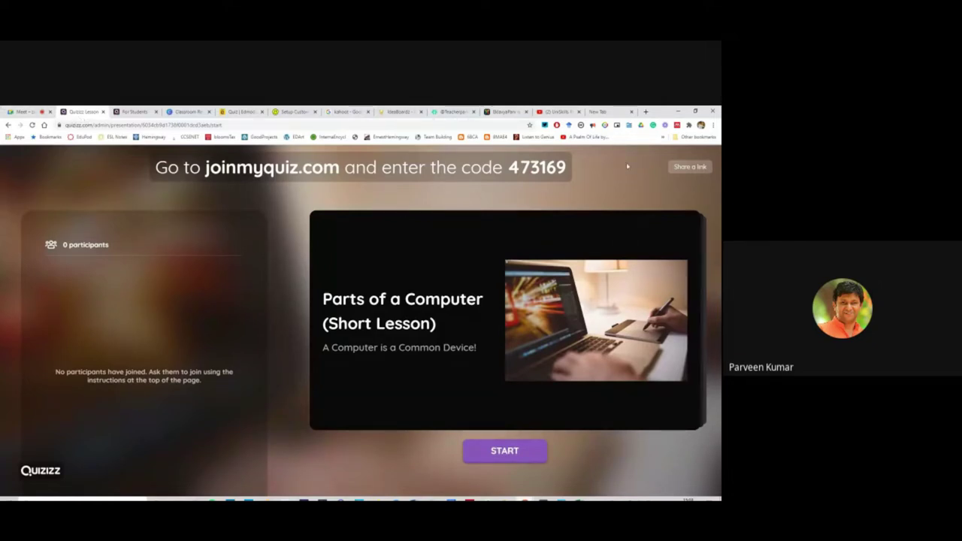
pyautogui.click(690, 167)
pyautogui.click(419, 225)
pyautogui.click(23, 111)
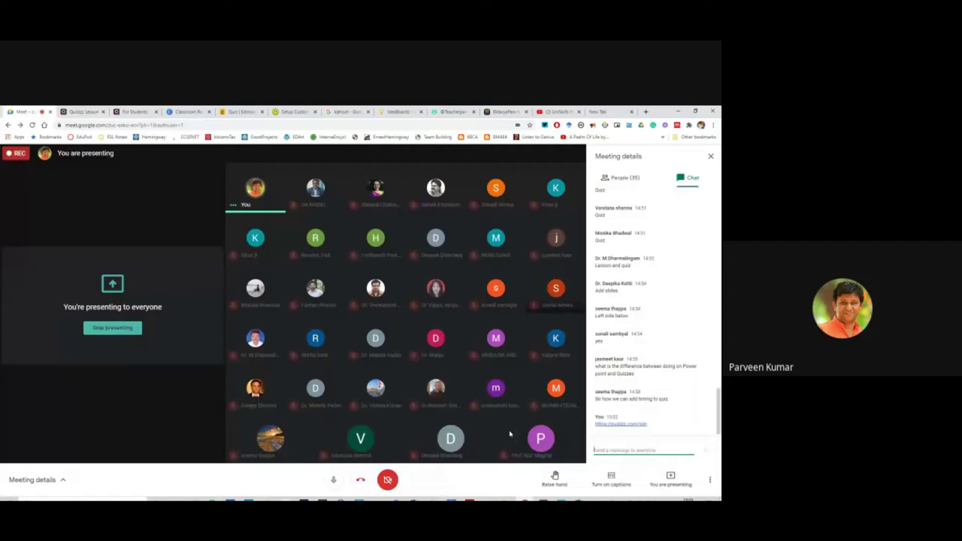
pyautogui.click(608, 449)
pyautogui.hotkey('ctrl', 'v')
pyautogui.press('Return')
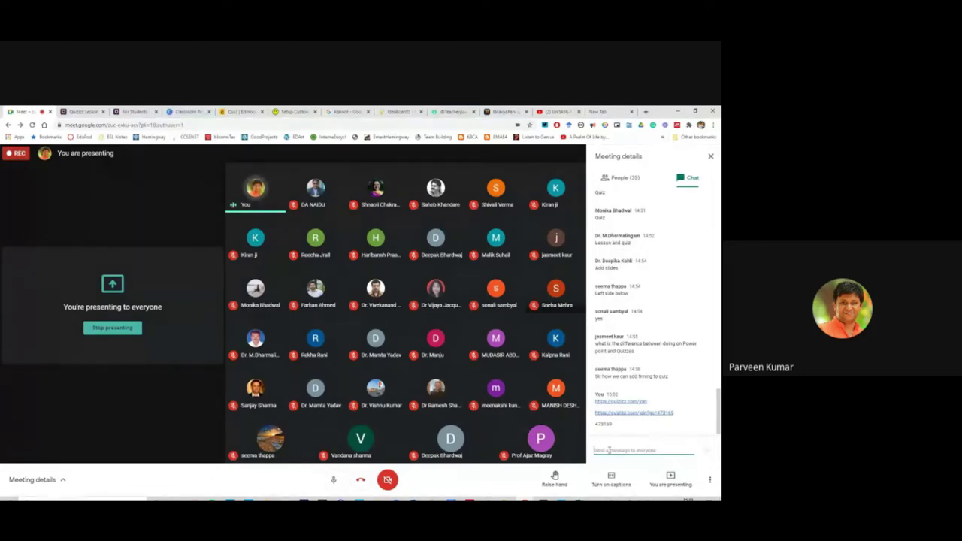
# Start the live lesson in Quizizz and present slide 2, "Do we Writer on paper?", in full screen.
pyautogui.click(94, 111)
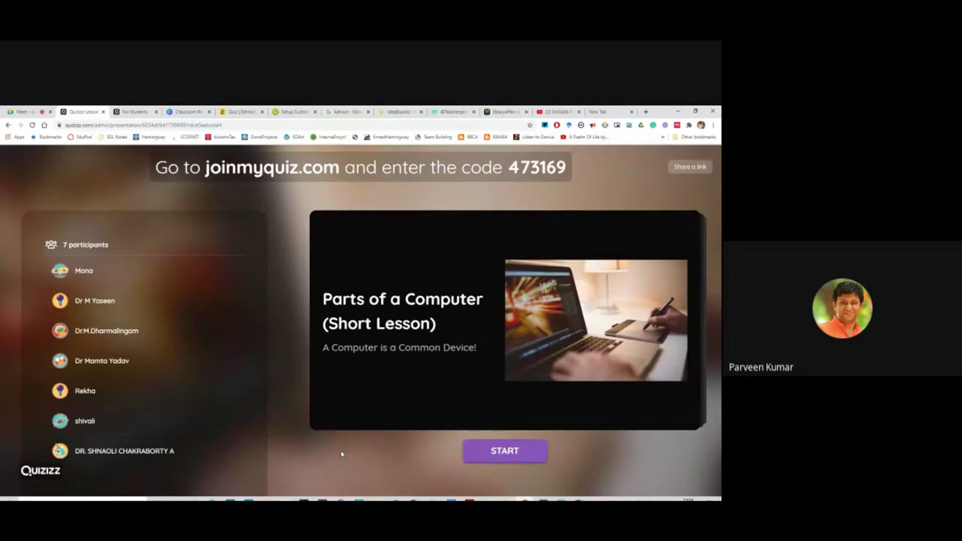
pyautogui.click(505, 454)
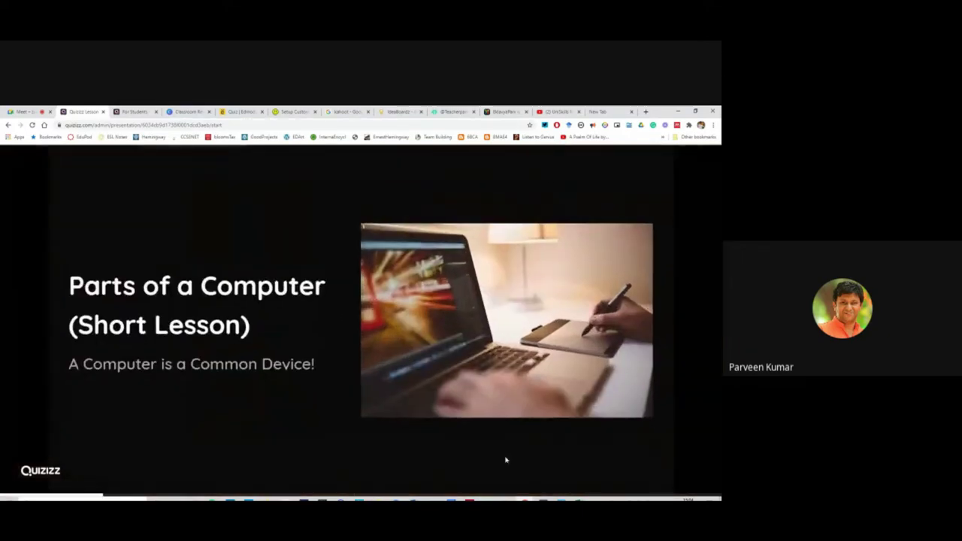
pyautogui.moveTo(247, 450)
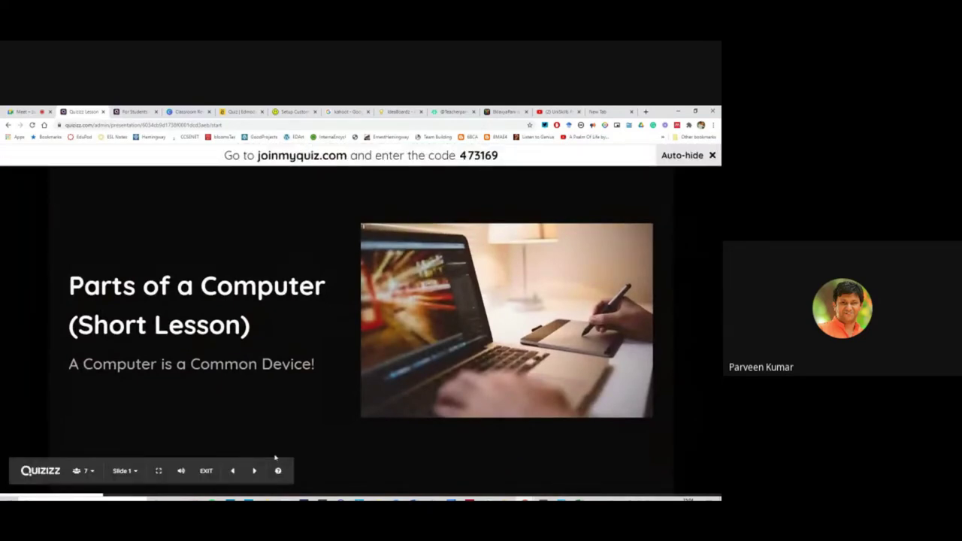
pyautogui.click(184, 474)
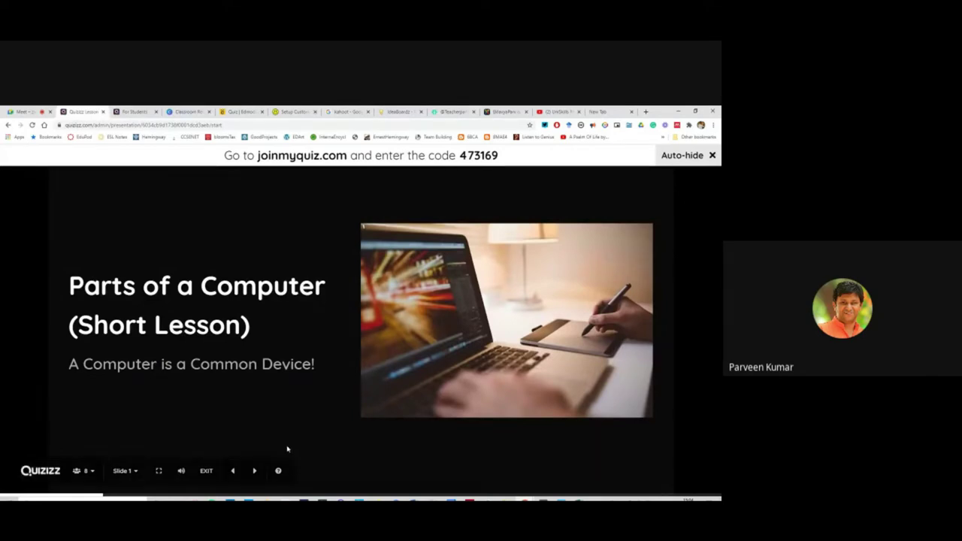
pyautogui.click(254, 472)
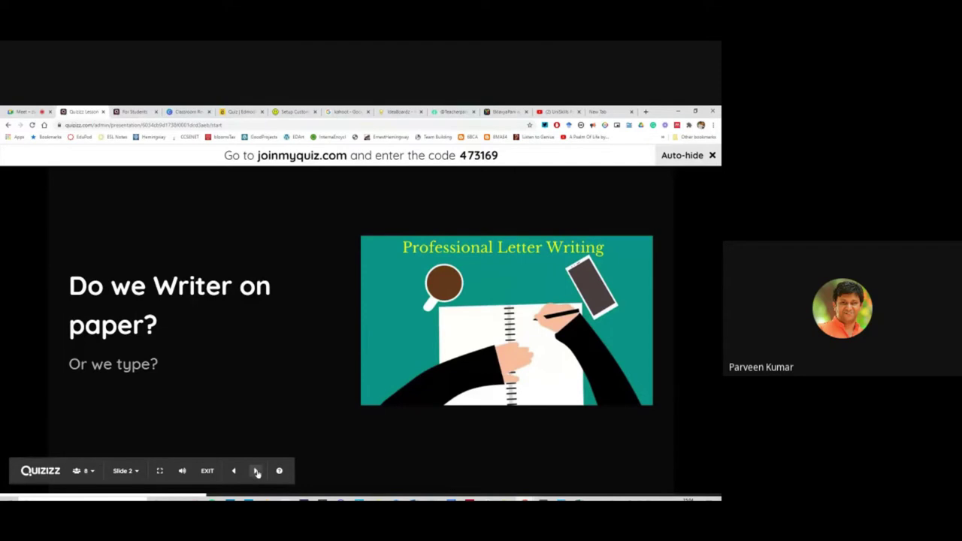
pyautogui.click(160, 472)
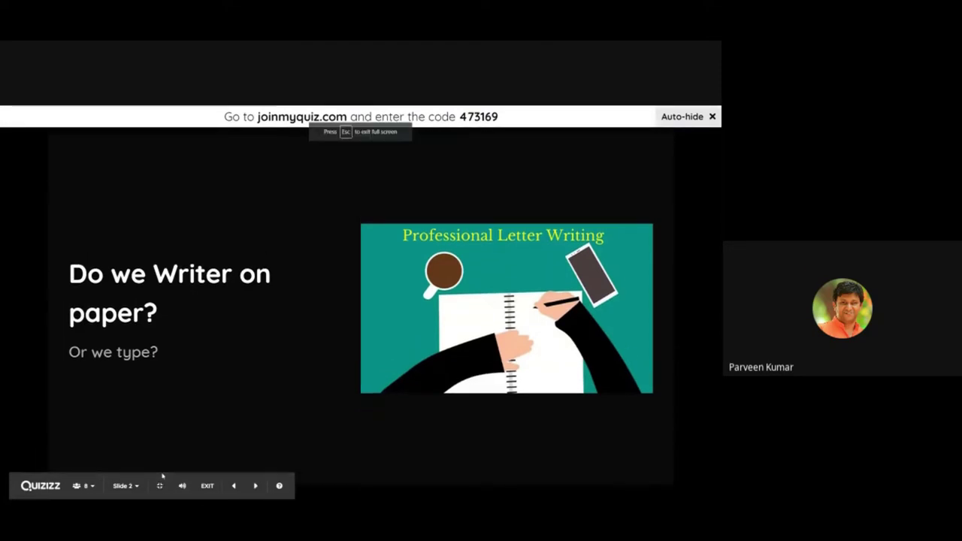
# Reveal the points on the "Heading of the Text" slide and launch the question about how many points it had.
pyautogui.click(256, 487)
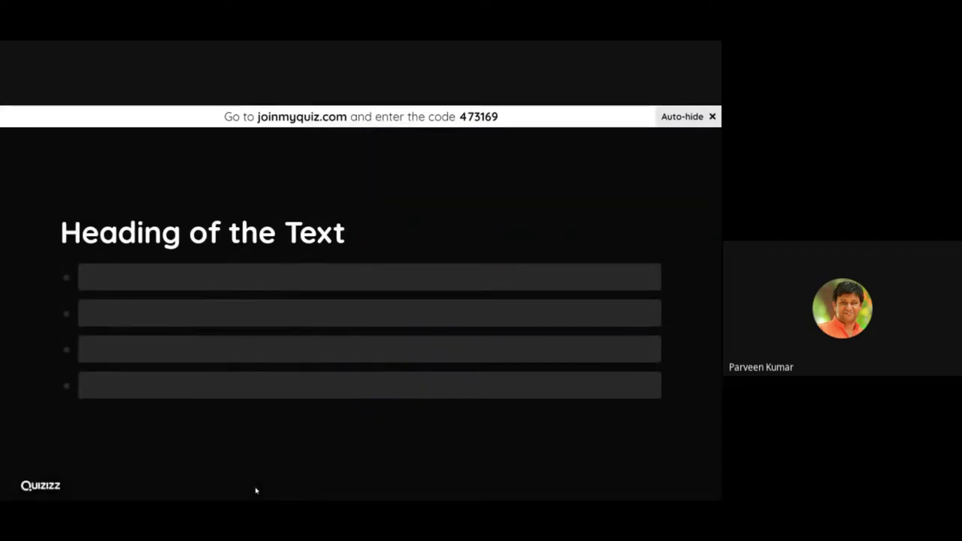
pyautogui.moveTo(296, 437)
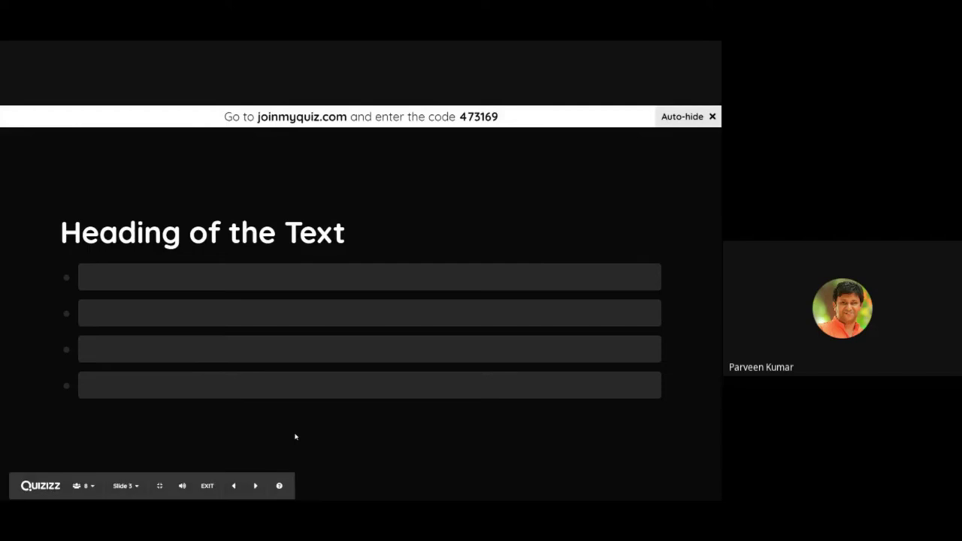
pyautogui.press('Right')
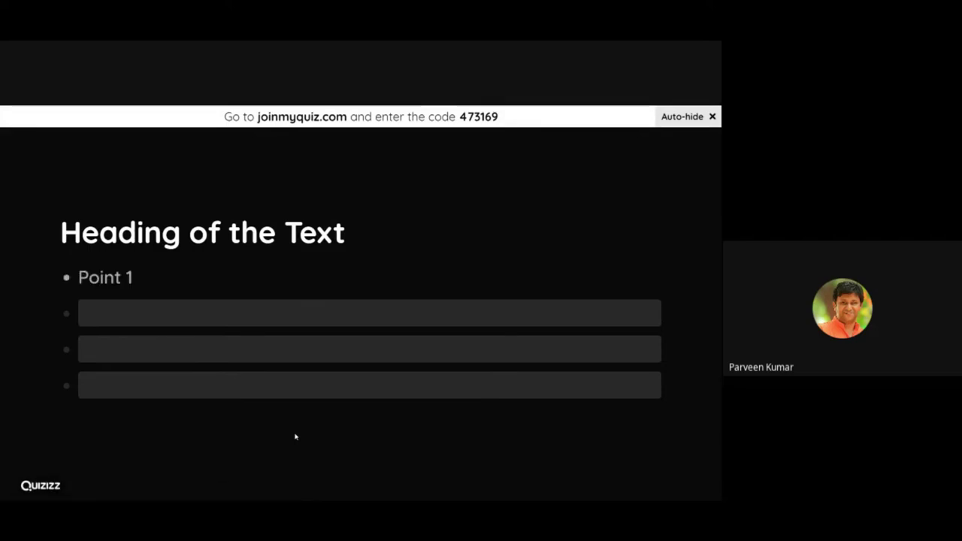
pyautogui.press('Right')
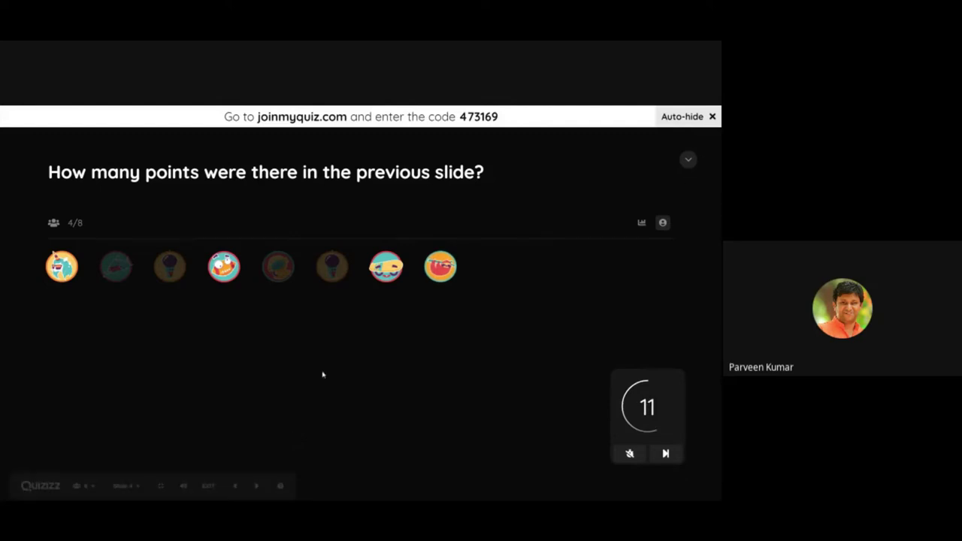
# Exit full screen and lower the lesson's sound volume while participants answer the question.
pyautogui.click(160, 487)
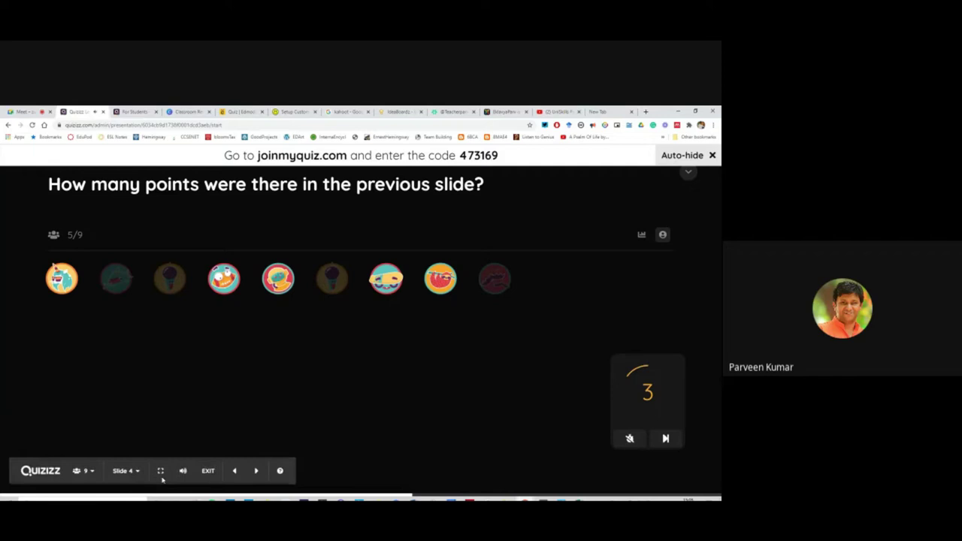
pyautogui.moveTo(183, 471)
pyautogui.moveTo(191, 413); pyautogui.dragTo(188, 422)
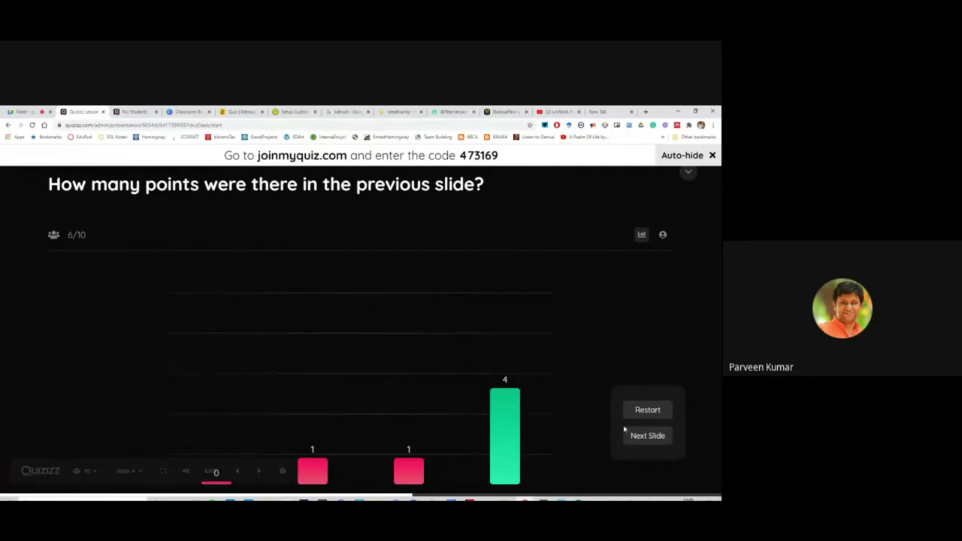
# Advance past the light bulb slide to "What do you use to make presentations?" and mute the lesson's sound.
pyautogui.click(646, 437)
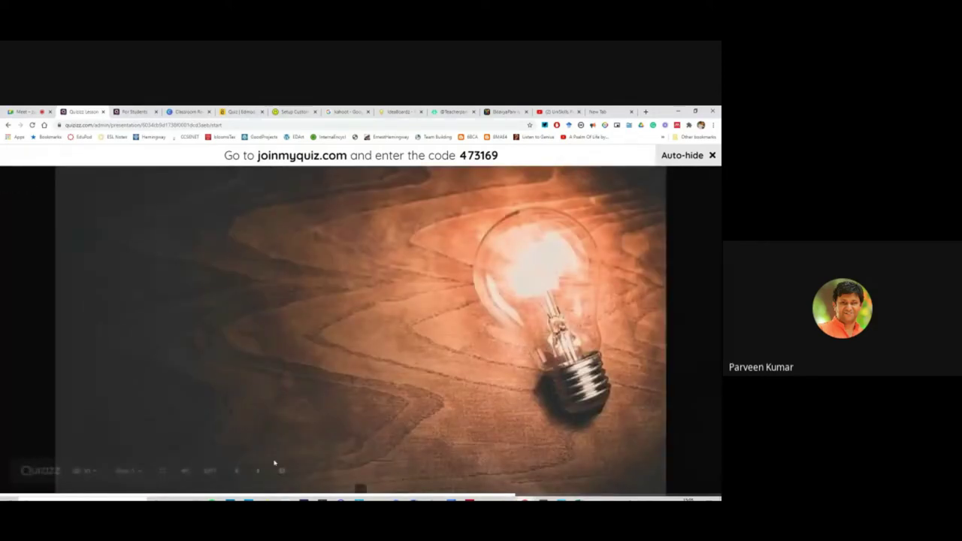
pyautogui.click(257, 470)
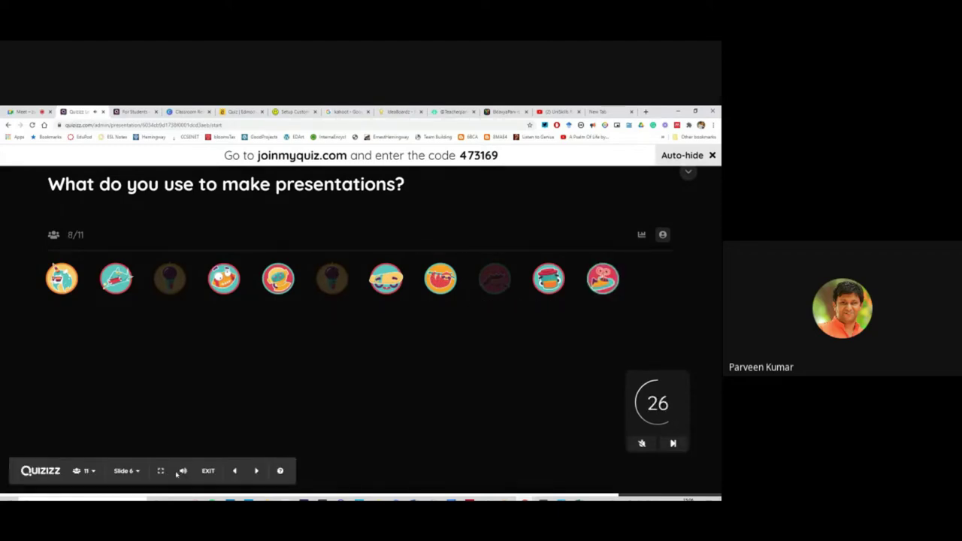
pyautogui.moveTo(181, 470)
pyautogui.click(184, 442)
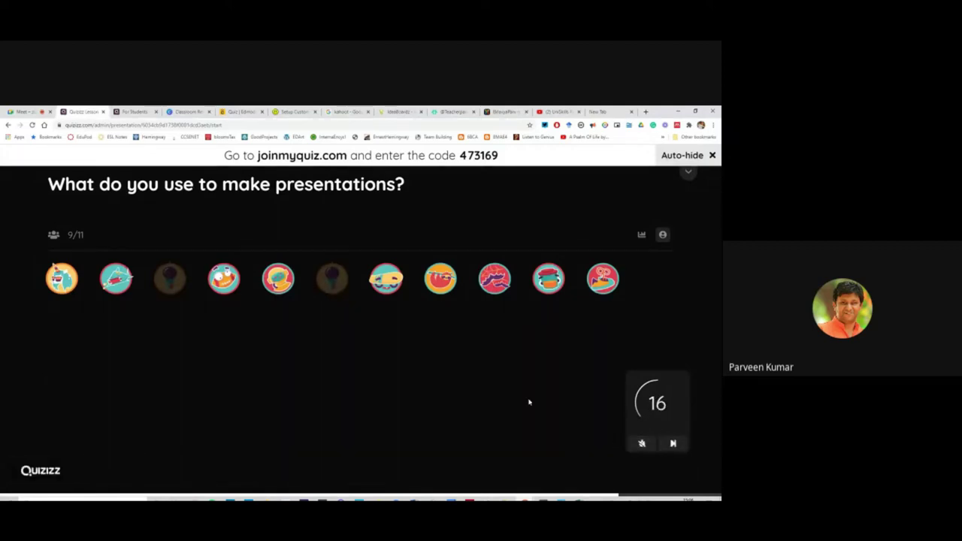
# End the presentations question early and proceed despite the participants who have not answered.
pyautogui.click(673, 443)
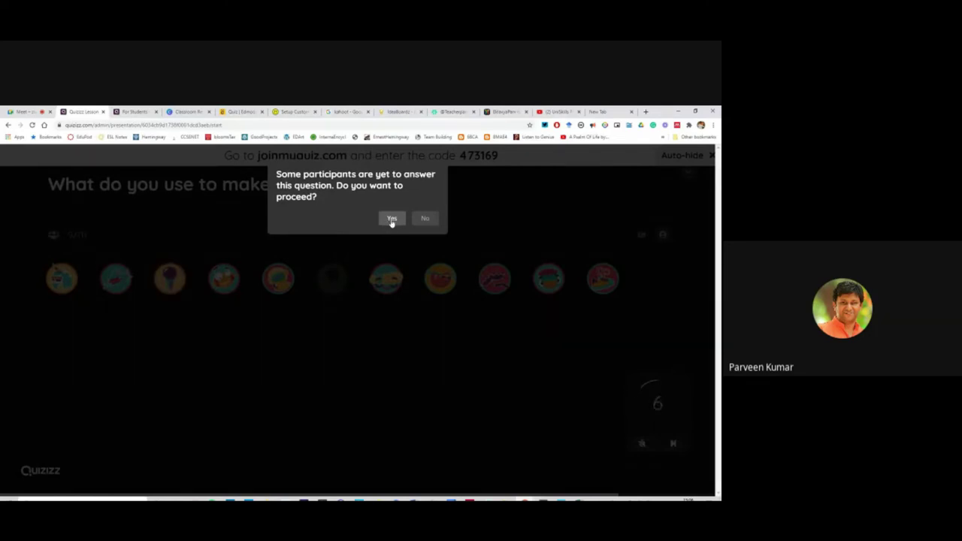
pyautogui.click(392, 219)
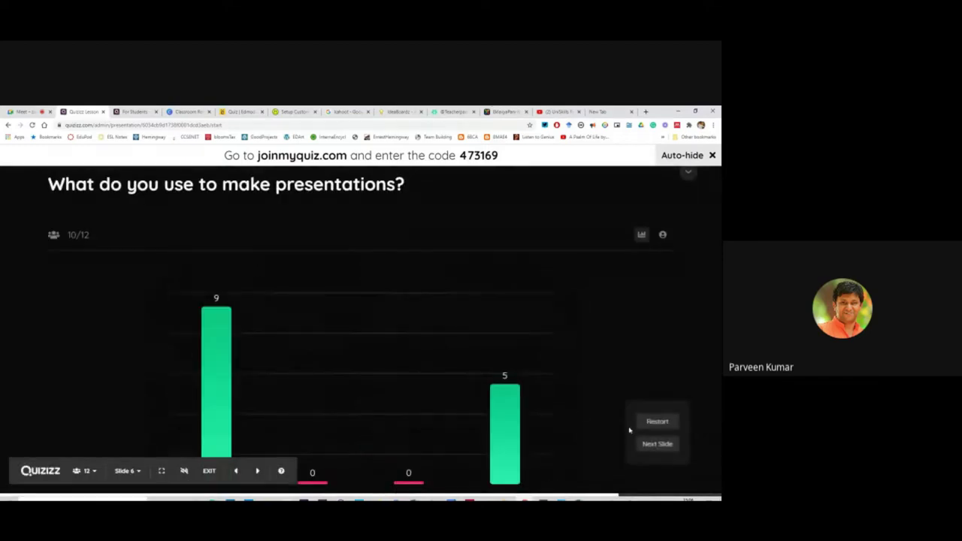
# Advance to "The name of the person talking to you now is?" and turn the lesson's sound back on.
pyautogui.click(643, 448)
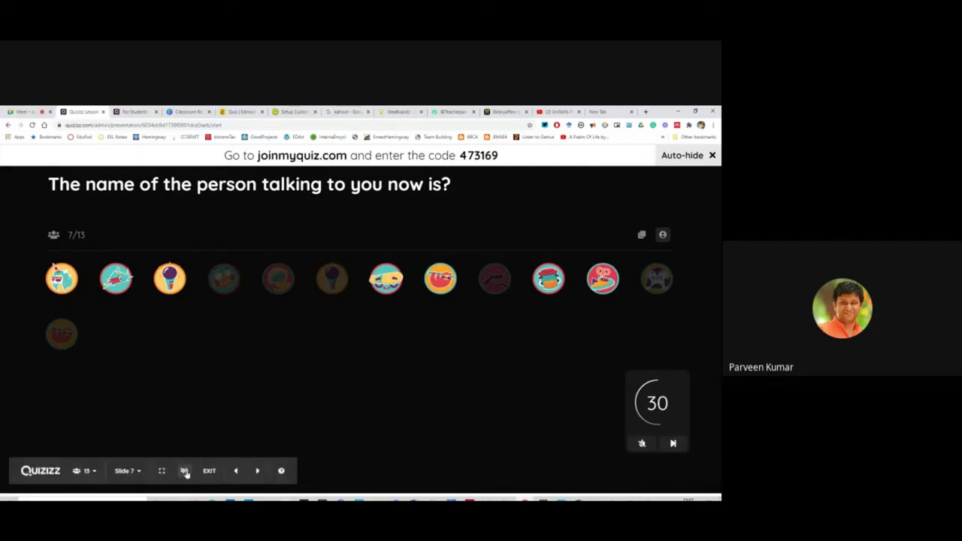
pyautogui.moveTo(185, 442)
pyautogui.moveTo(185, 422); pyautogui.dragTo(204, 391)
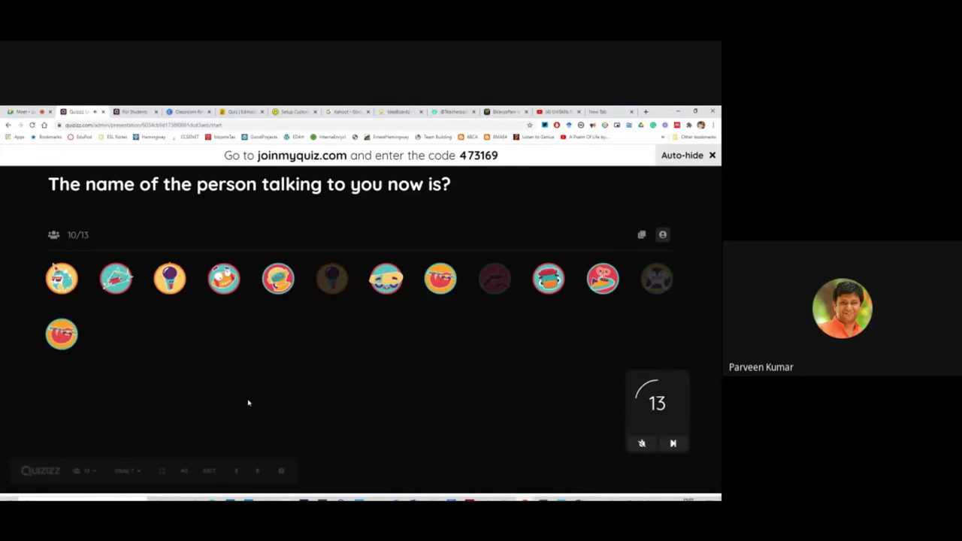
# Lower the lesson's sound volume, advance past the final question when its time is up, and decline ending the lesson.
pyautogui.moveTo(184, 472)
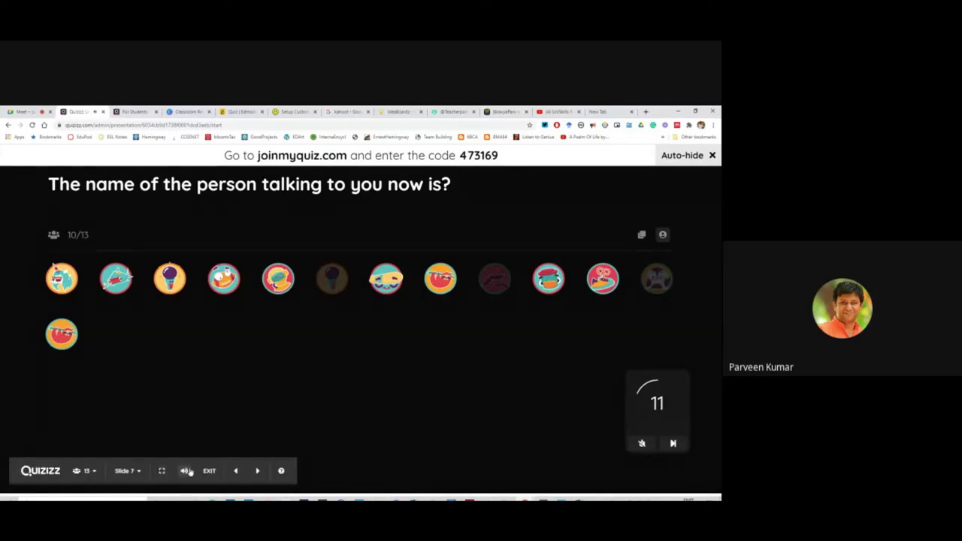
pyautogui.moveTo(184, 388); pyautogui.dragTo(192, 421)
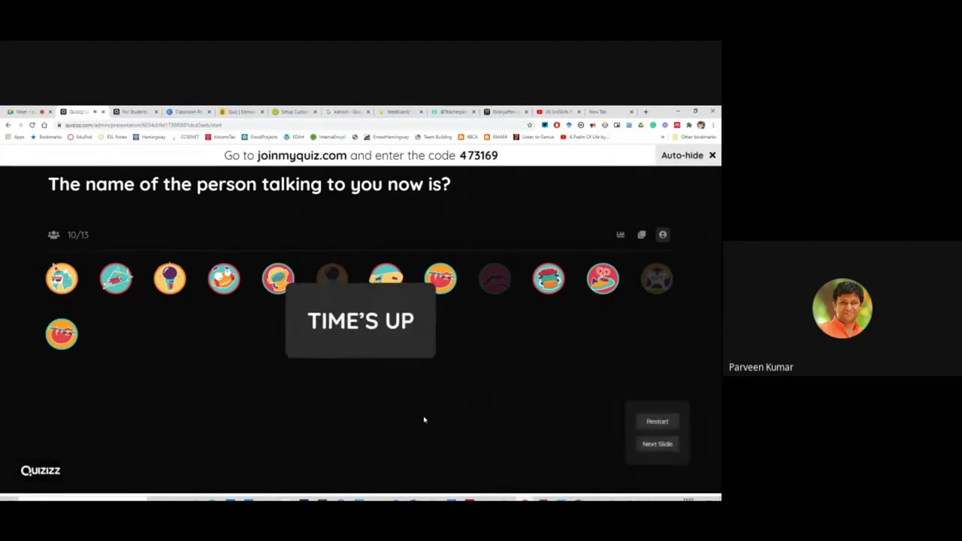
pyautogui.click(656, 448)
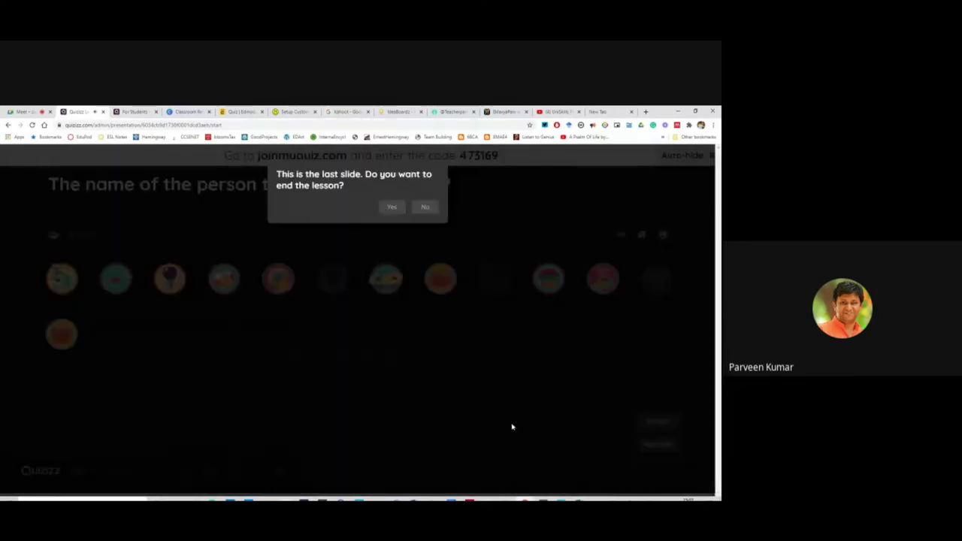
pyautogui.click(426, 207)
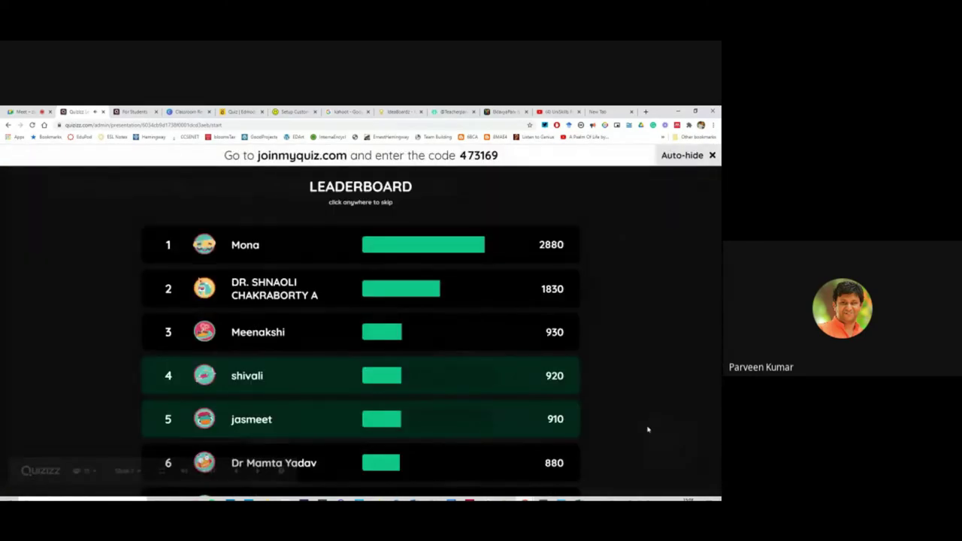
# End the lesson after its last slide and return from the final standings to the Parts of a Computer lesson page.
pyautogui.moveTo(138, 483)
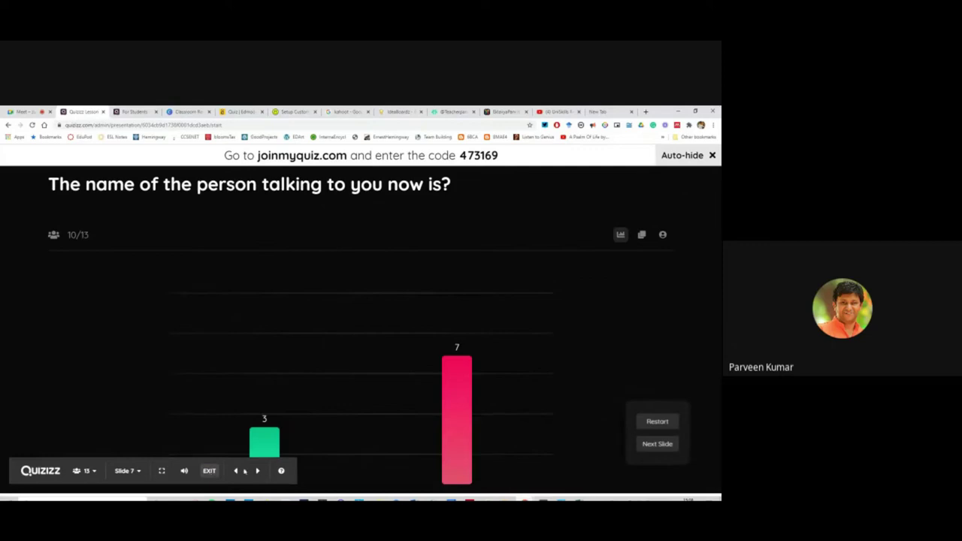
pyautogui.click(651, 447)
pyautogui.click(393, 215)
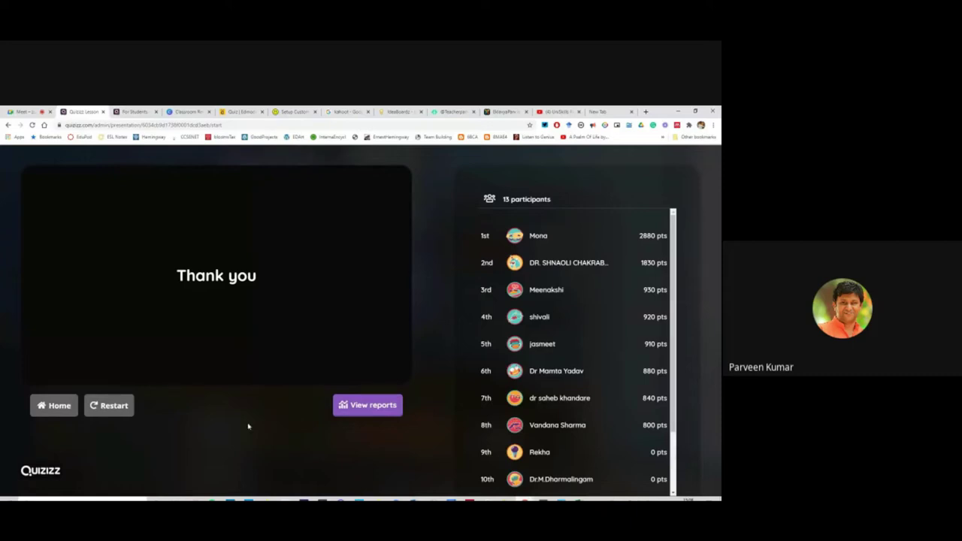
pyautogui.click(65, 410)
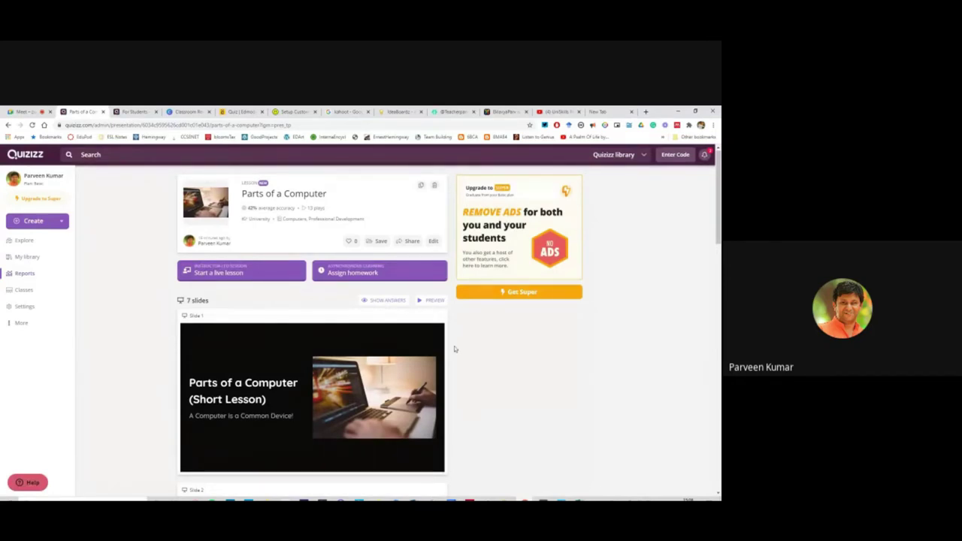
# Switch to Google Meet and send the message "Google Classroom?" to everyone in the meeting chat.
pyautogui.click(38, 112)
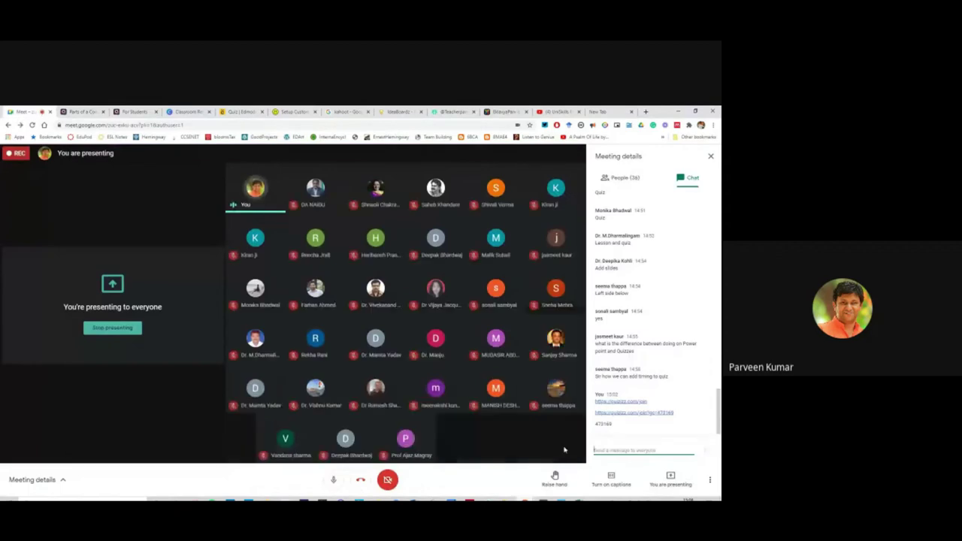
pyautogui.click(82, 112)
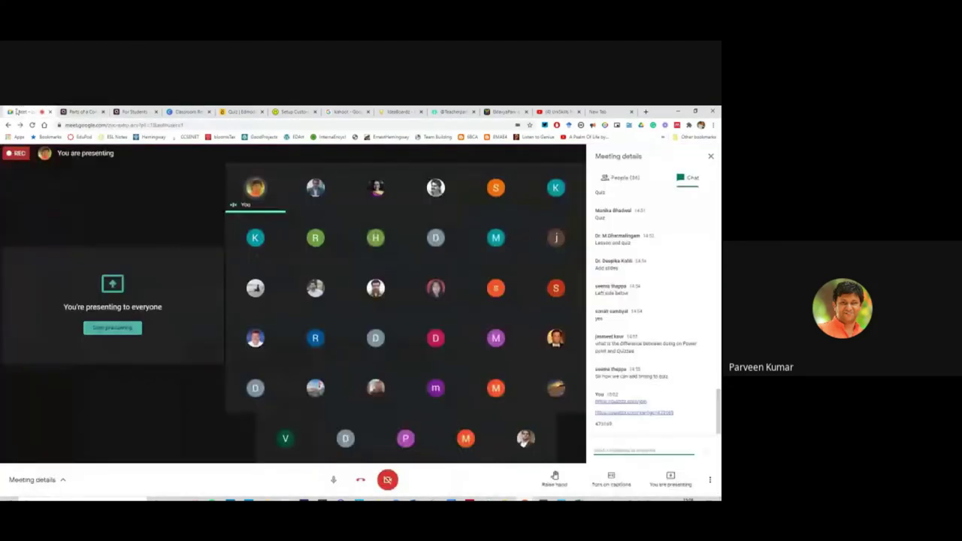
pyautogui.click(27, 111)
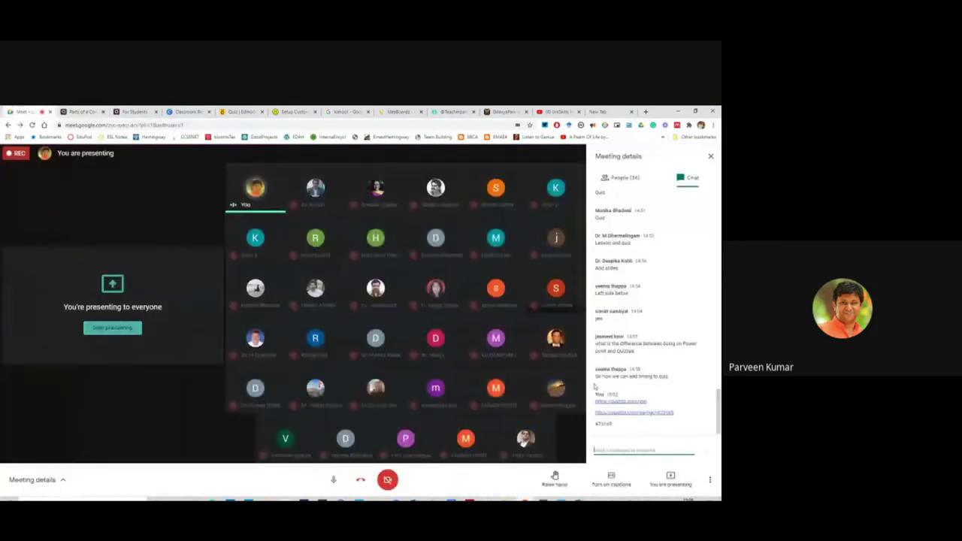
pyautogui.write('ddd')
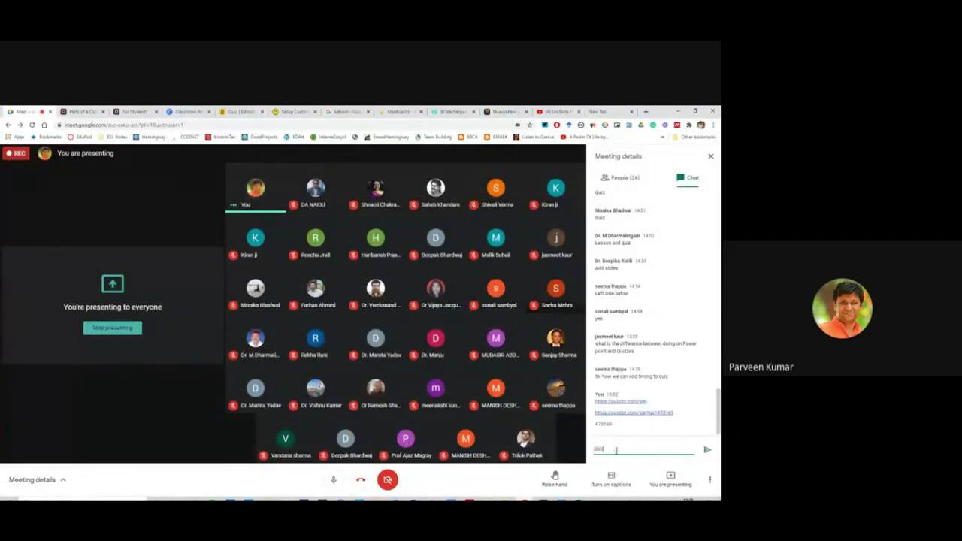
pyautogui.write('assroom?')
pyautogui.press('Return')
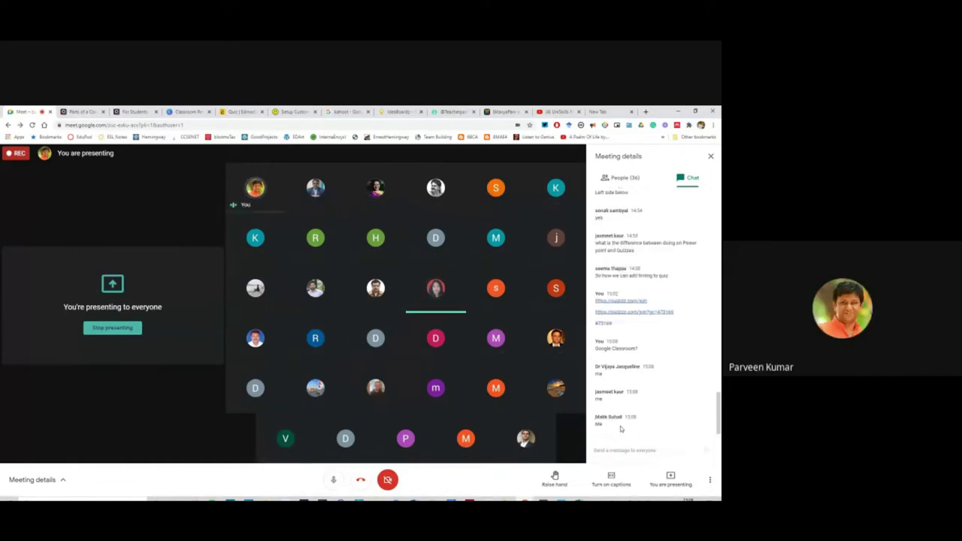
# Switch to Quizizz and, in the settings for a live lesson, turn off Play music and turn on Name factory, then leave without presenting.
pyautogui.hotkey('ctrl', 'Tab')
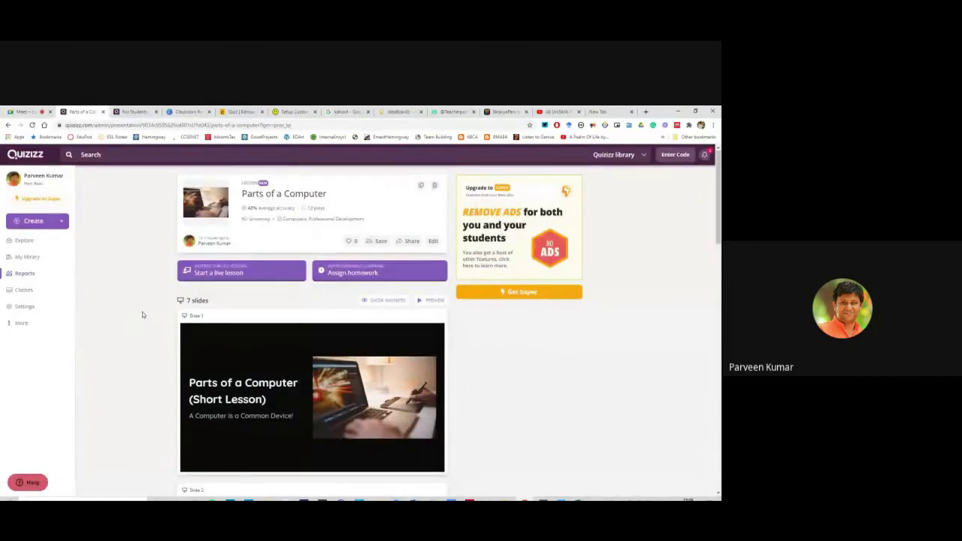
pyautogui.click(245, 275)
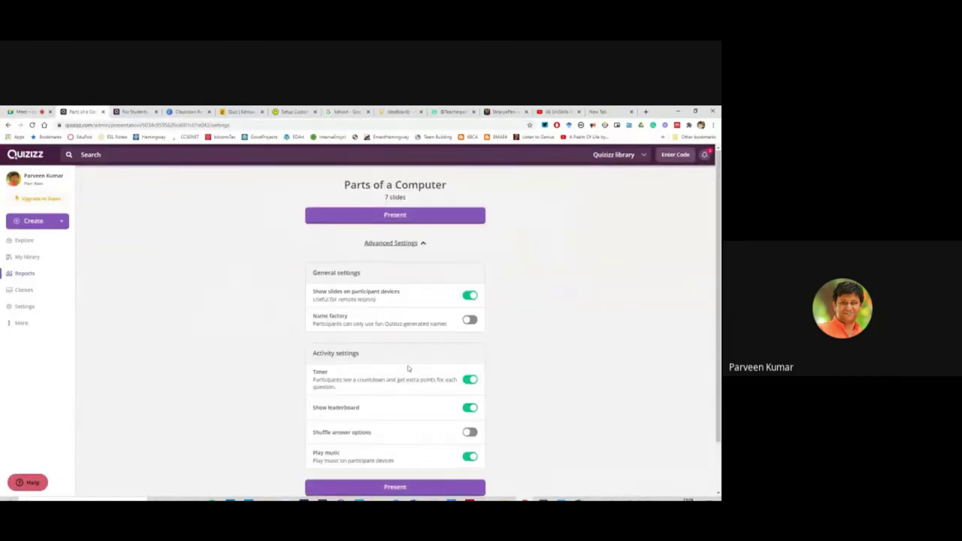
pyautogui.scroll(-2, 409, 369)
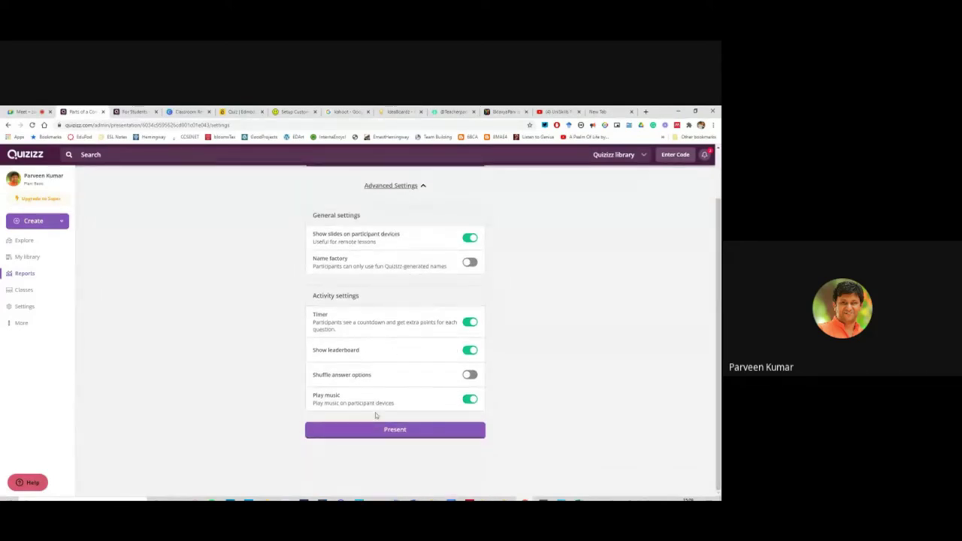
pyautogui.click(470, 401)
pyautogui.scroll(1, 299, 261)
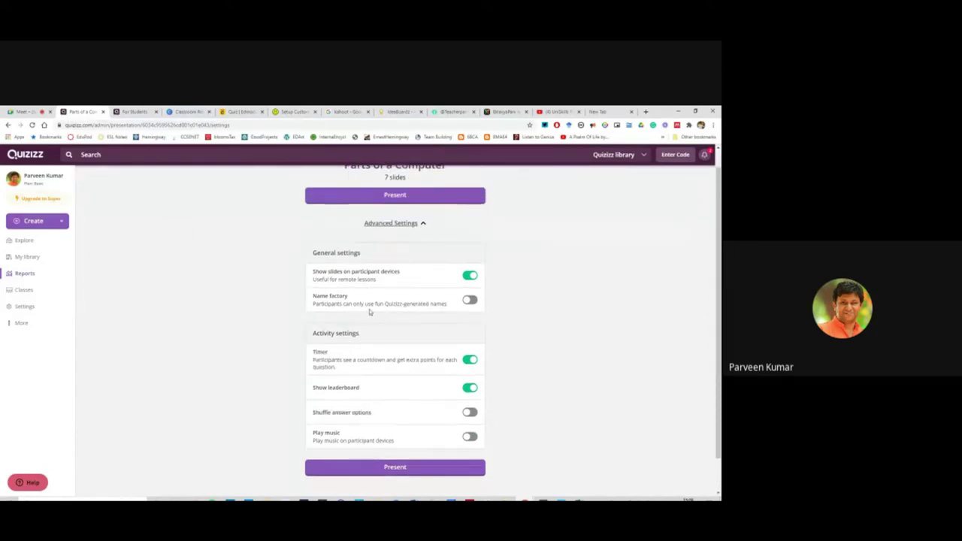
pyautogui.click(473, 303)
pyautogui.scroll(1, 419, 303)
pyautogui.click(421, 244)
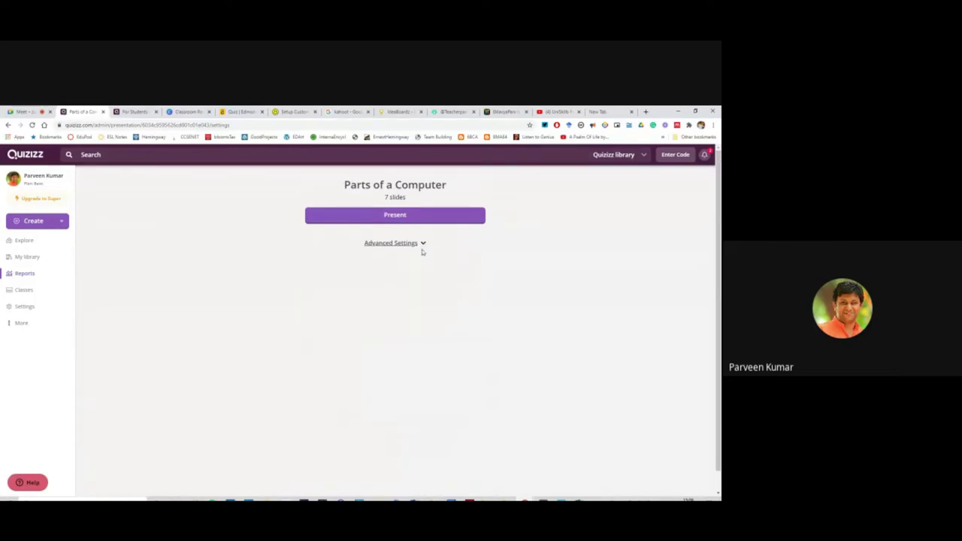
pyautogui.click(422, 245)
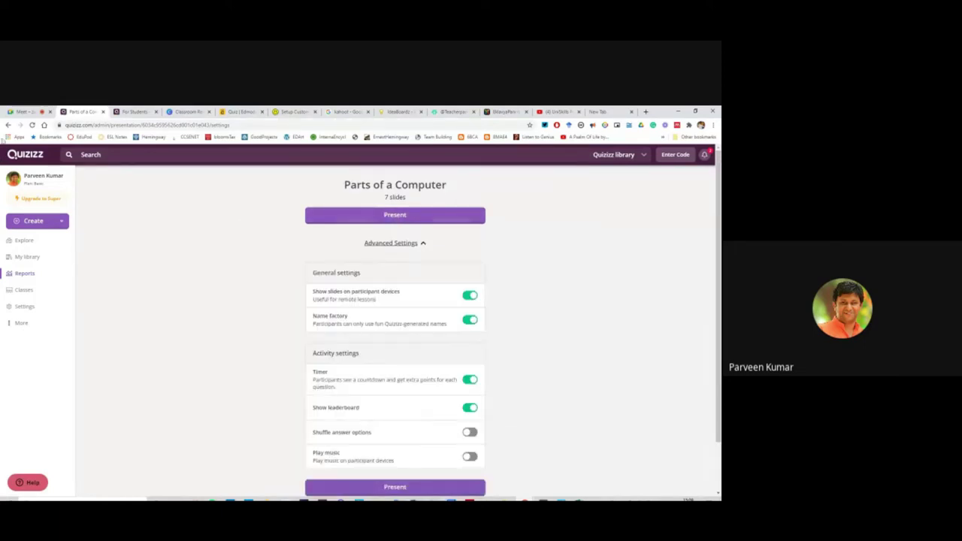
pyautogui.click(8, 124)
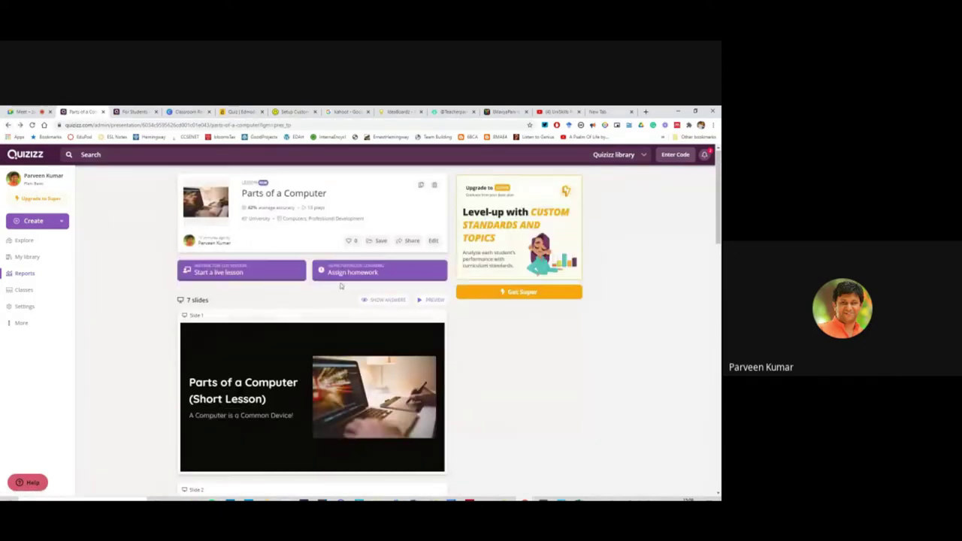
# Start assigning Parts of a Computer as homework and set its custom deadline date to Thursday, February 25.
pyautogui.click(343, 274)
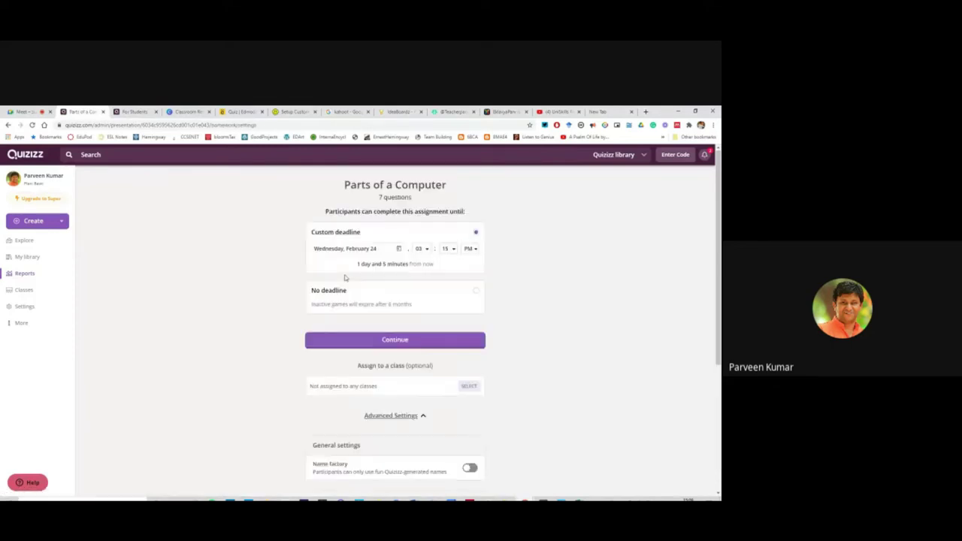
pyautogui.scroll(-1, 363, 361)
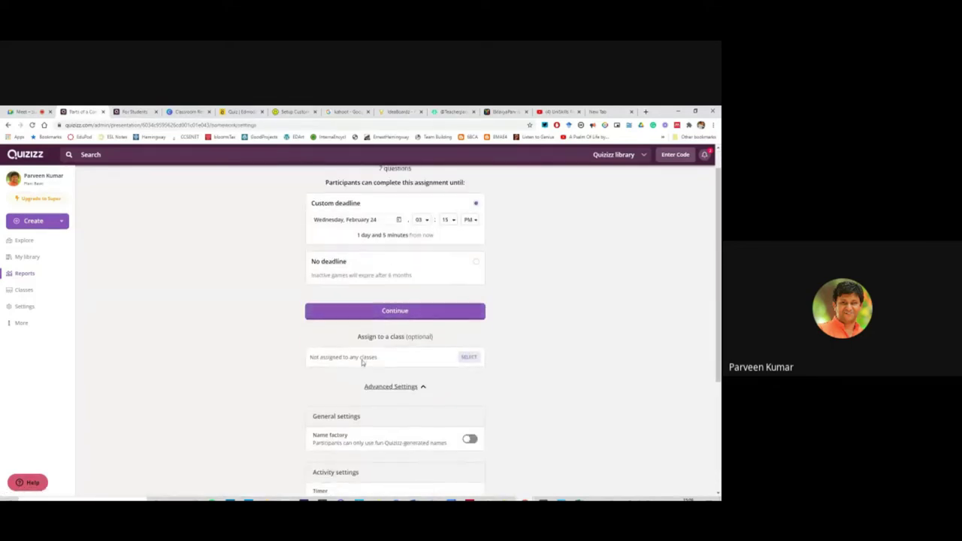
pyautogui.scroll(-2, 363, 365)
pyautogui.scroll(3, 391, 353)
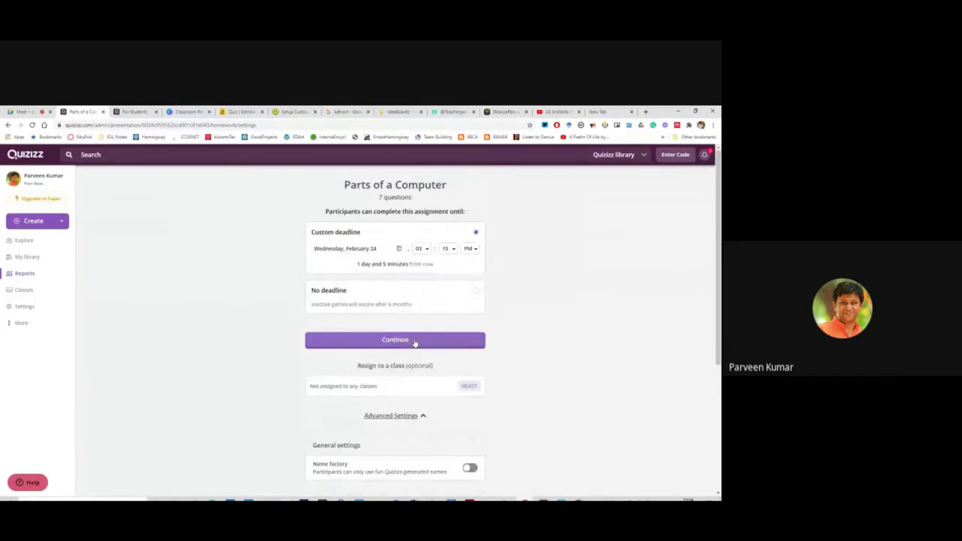
pyautogui.click(391, 253)
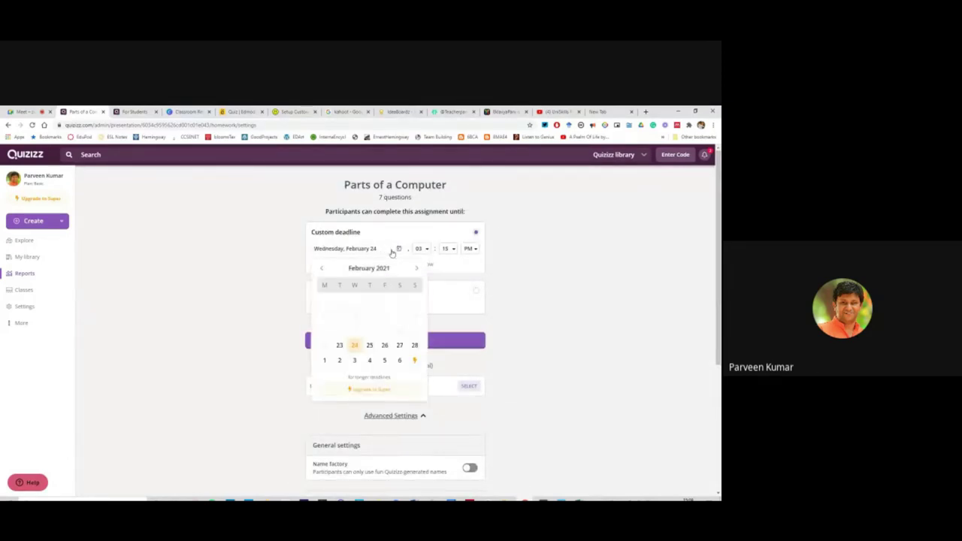
pyautogui.click(369, 346)
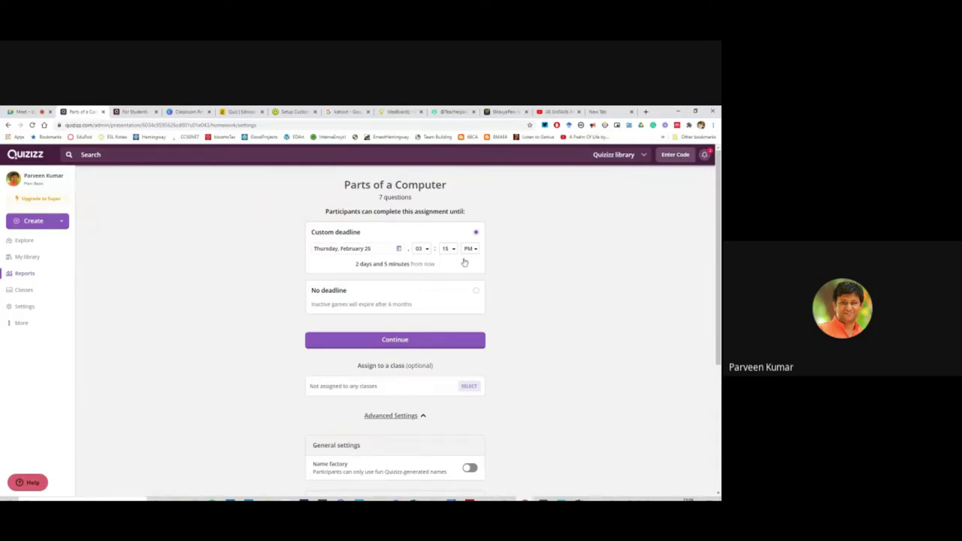
# Turn off Show leaderboard and Play music for the homework and create the assignment.
pyautogui.scroll(-5, 392, 404)
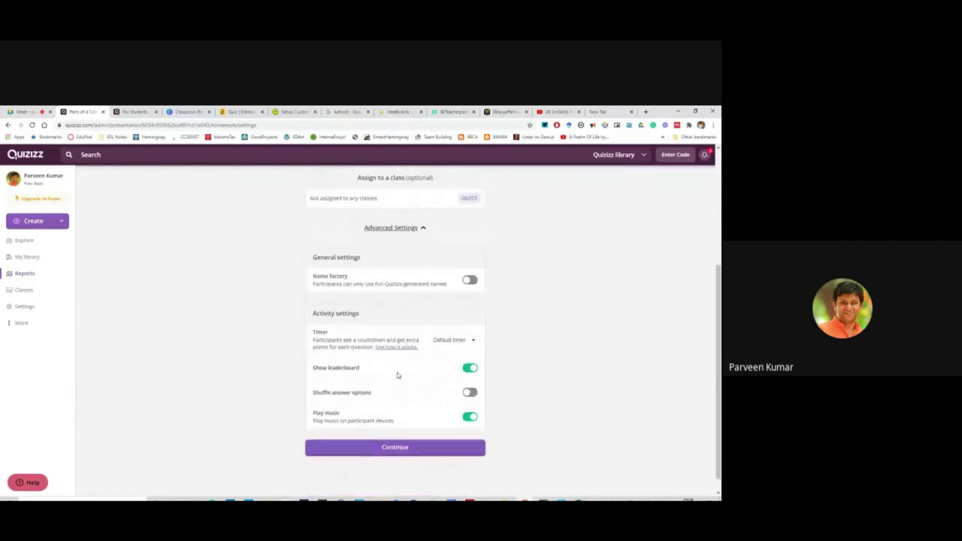
pyautogui.click(470, 369)
pyautogui.click(471, 418)
pyautogui.click(451, 447)
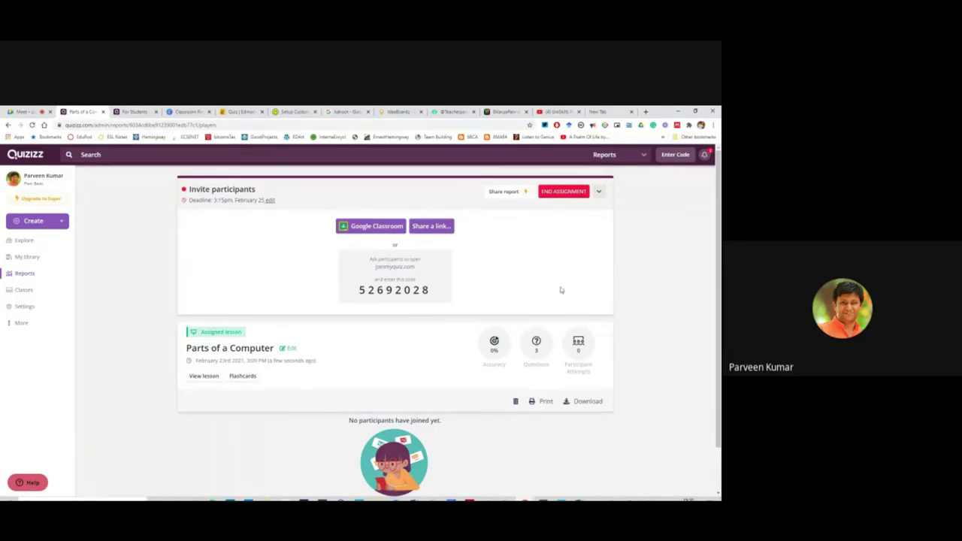
# Open the assignment's link-sharing options and copy its join link.
pyautogui.click(431, 228)
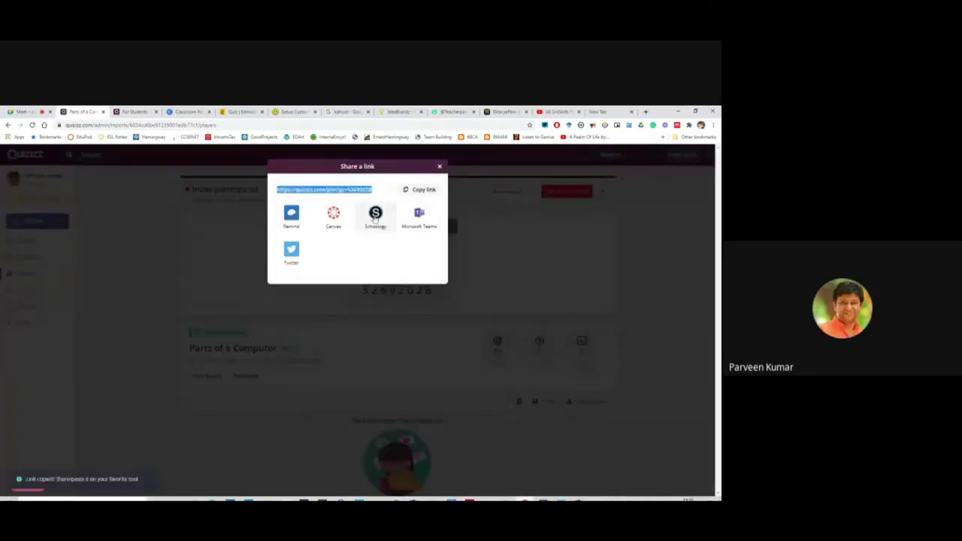
pyautogui.click(417, 194)
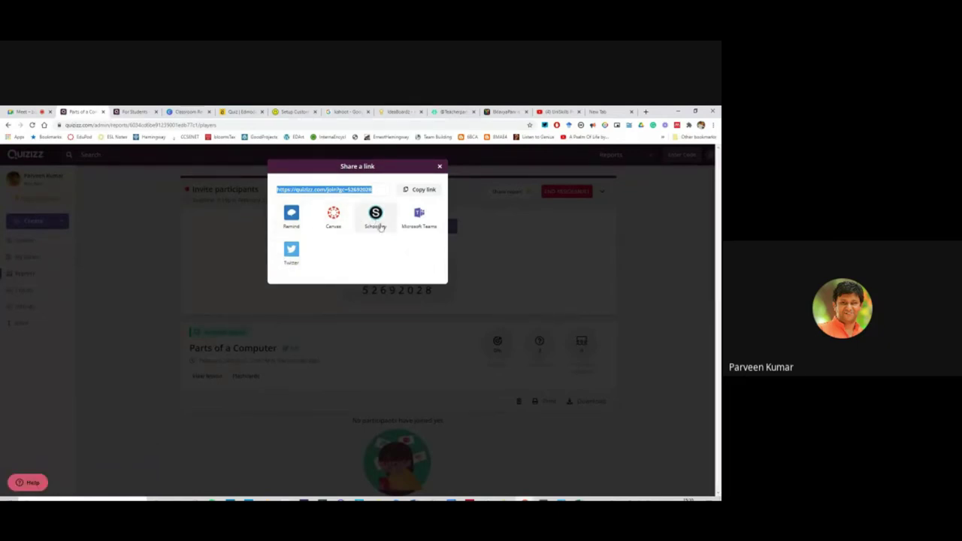
pyautogui.click(421, 189)
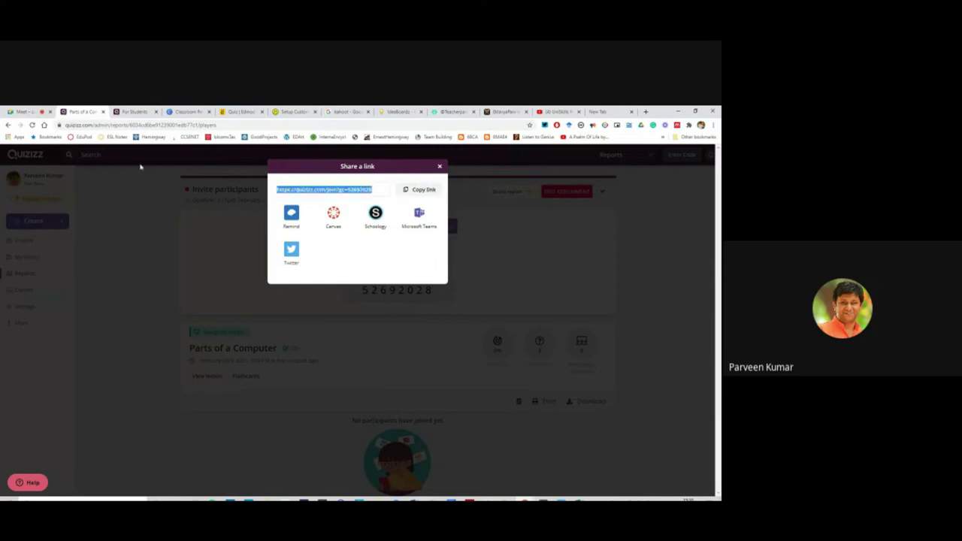
# Switch to Google Meet and post the copied assignment link twice in the meeting chat.
pyautogui.click(27, 111)
pyautogui.click(608, 451)
pyautogui.hotkey('ctrl', 'v')
pyautogui.press('Return')
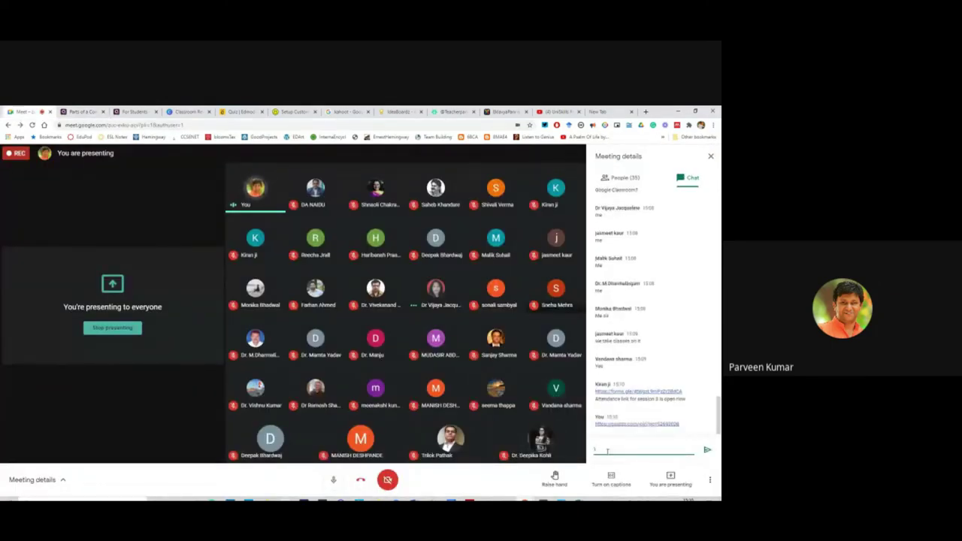
pyautogui.hotkey('ctrl', 'v')
pyautogui.press('Return')
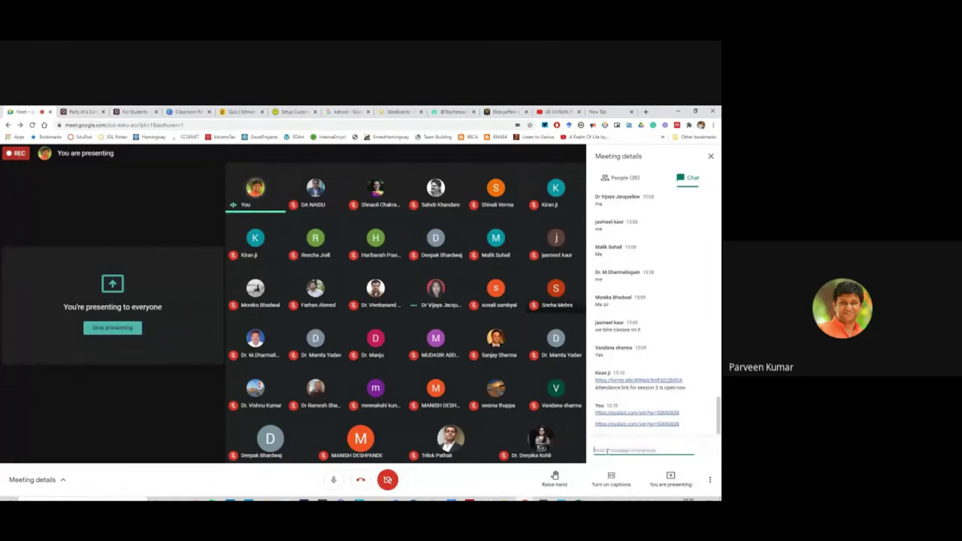
# Return to Quizizz, close the link-sharing dialog, and browse pages 15 and 14 of the reports list for older quizzes.
pyautogui.click(80, 111)
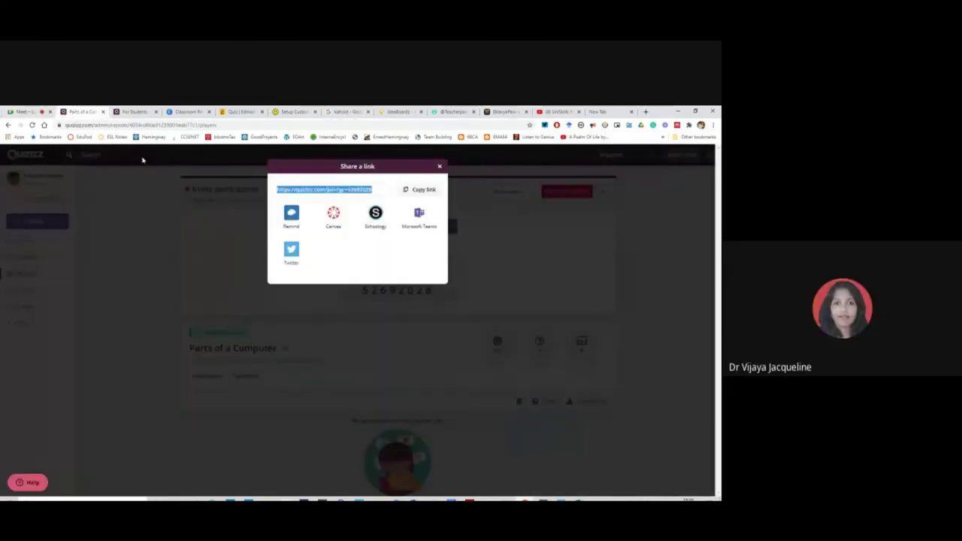
pyautogui.click(440, 167)
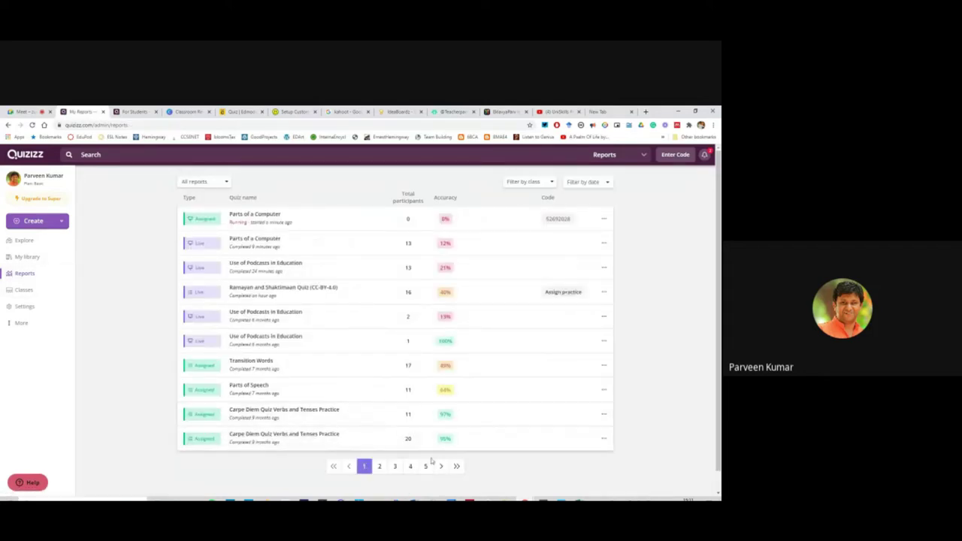
pyautogui.click(456, 467)
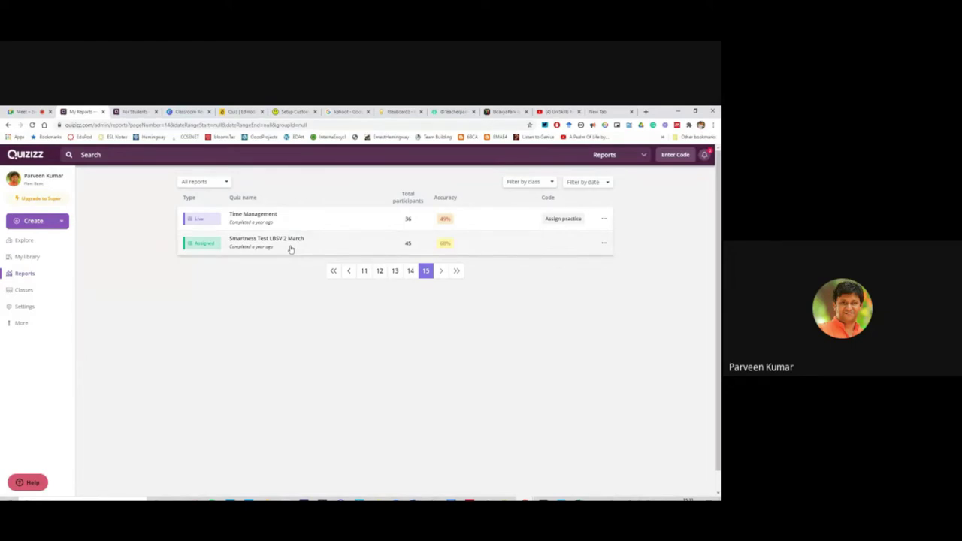
pyautogui.click(411, 274)
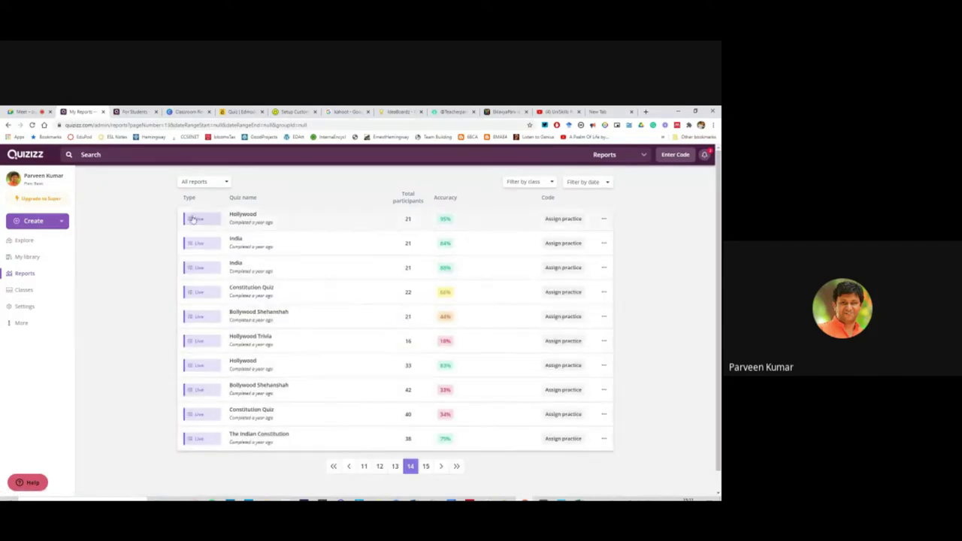
# Browse back to page 10 of the reports list and open the report for "The Alchemist Test -30 Q".
pyautogui.click(396, 468)
pyautogui.click(380, 468)
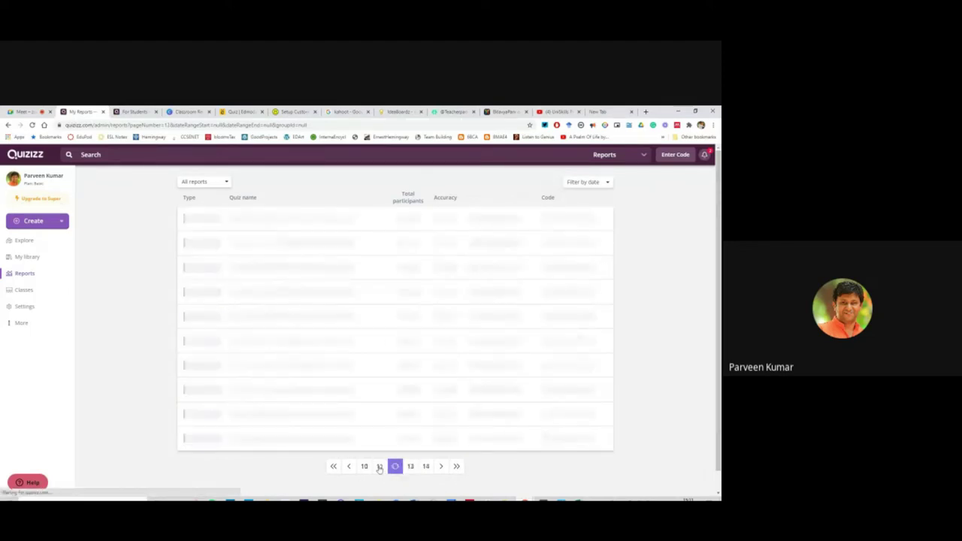
pyautogui.click(364, 467)
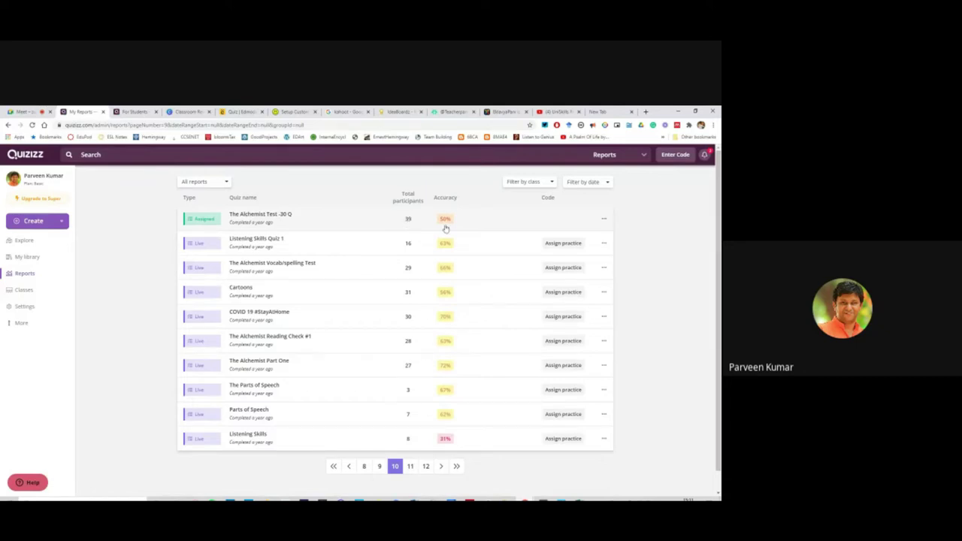
pyautogui.click(241, 216)
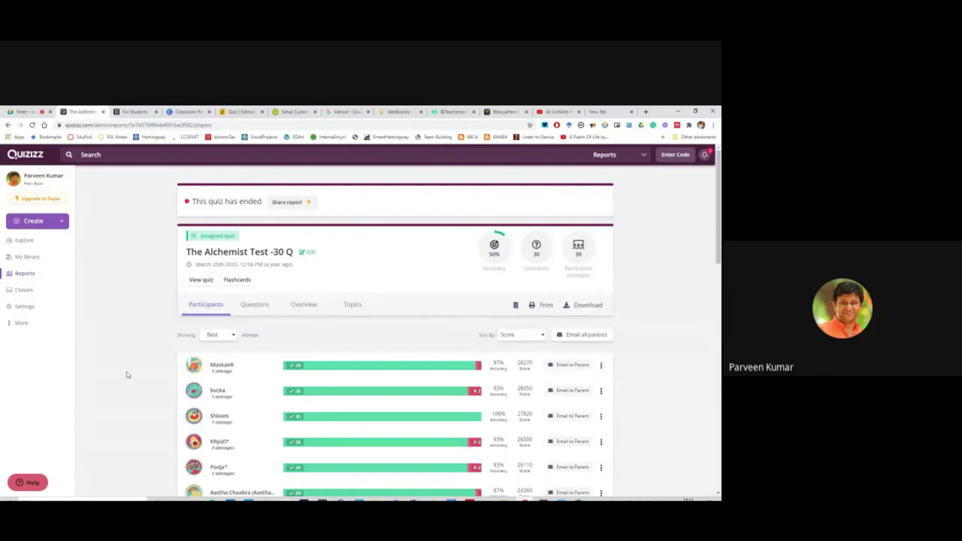
# Review the participants' accuracy and scores in the Alchemist test report.
pyautogui.scroll(-2, 127, 375)
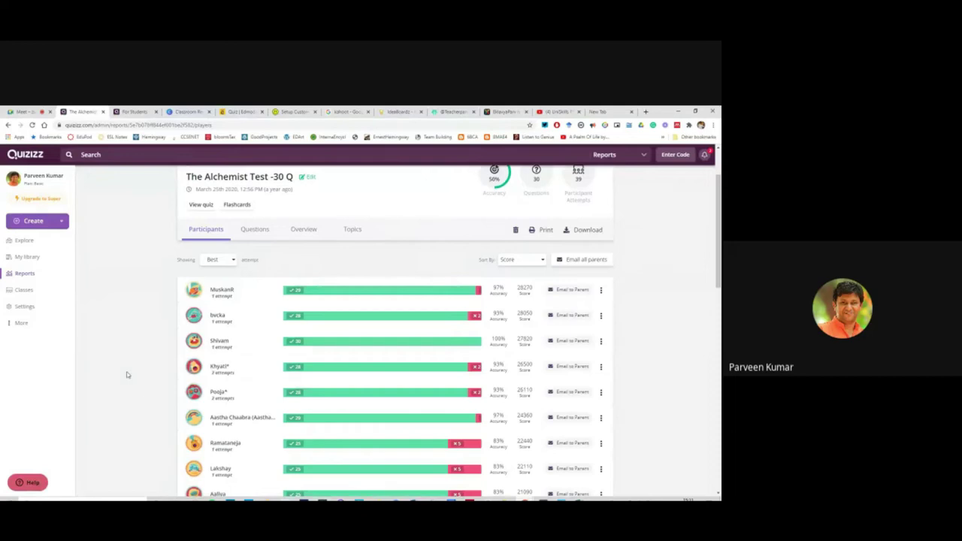
pyautogui.scroll(-1, 127, 374)
pyautogui.scroll(-2, 127, 374)
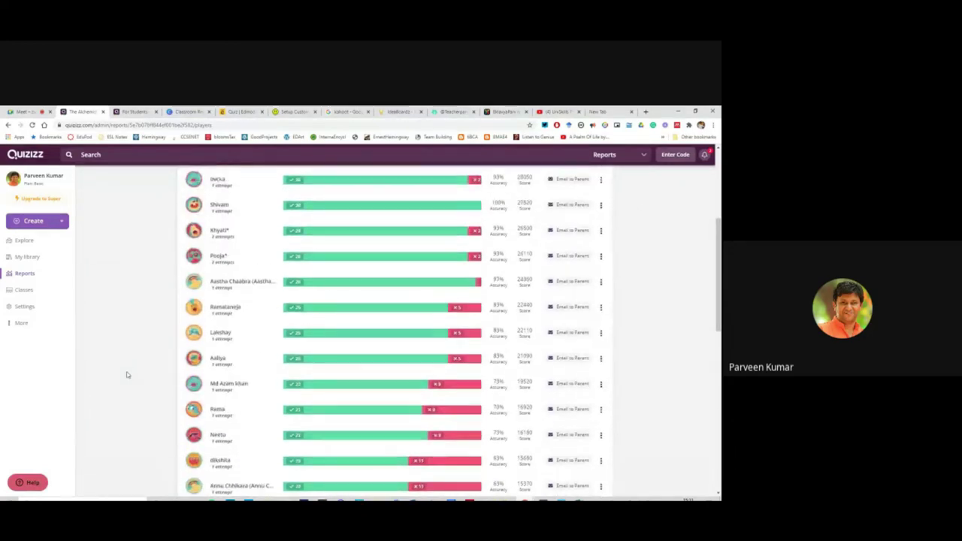
pyautogui.scroll(2, 127, 374)
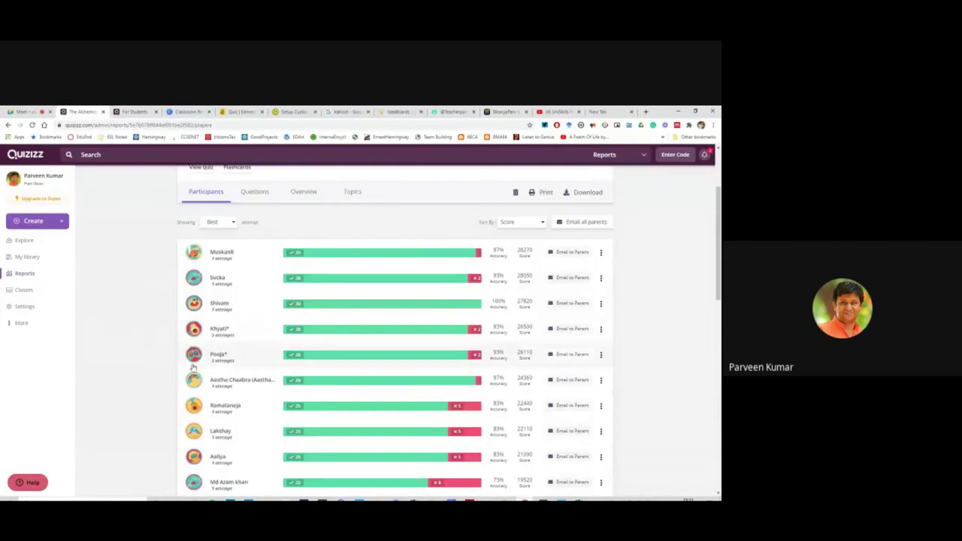
pyautogui.scroll(1, 278, 274)
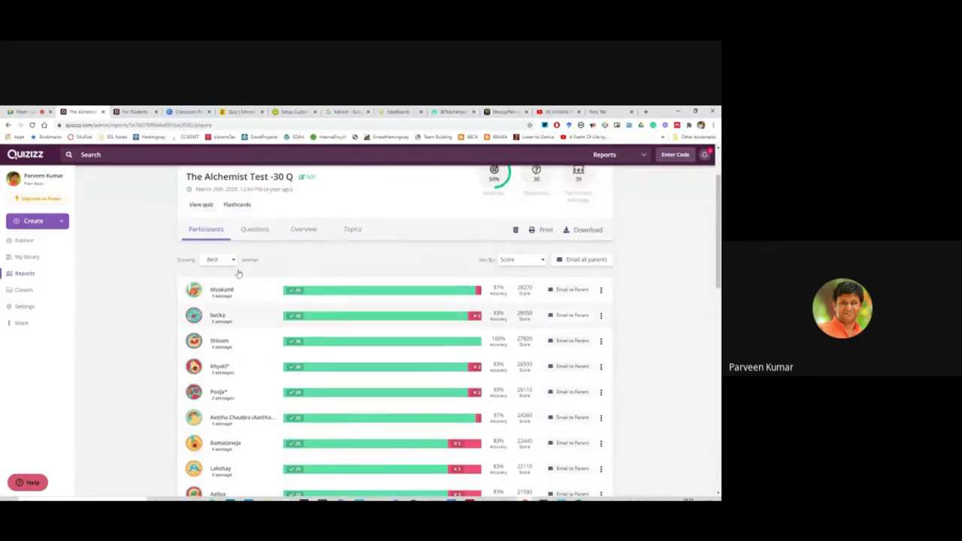
# Open the email-to-parent form for the first participant in the report, ready for the parent's address.
pyautogui.click(568, 290)
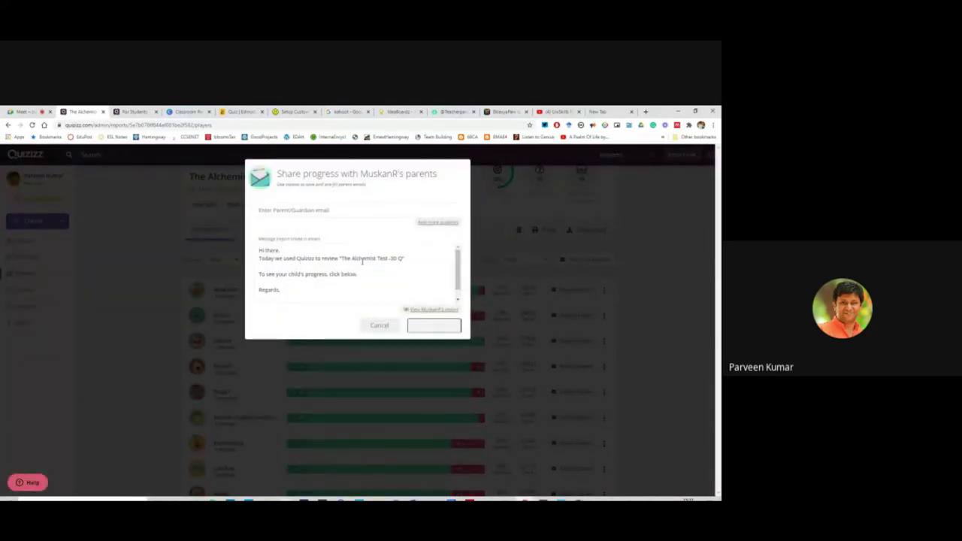
pyautogui.click(279, 275)
pyautogui.click(311, 212)
# Switch to Google Meet and copy the participant's email address from the latest chat message.
pyautogui.click(26, 111)
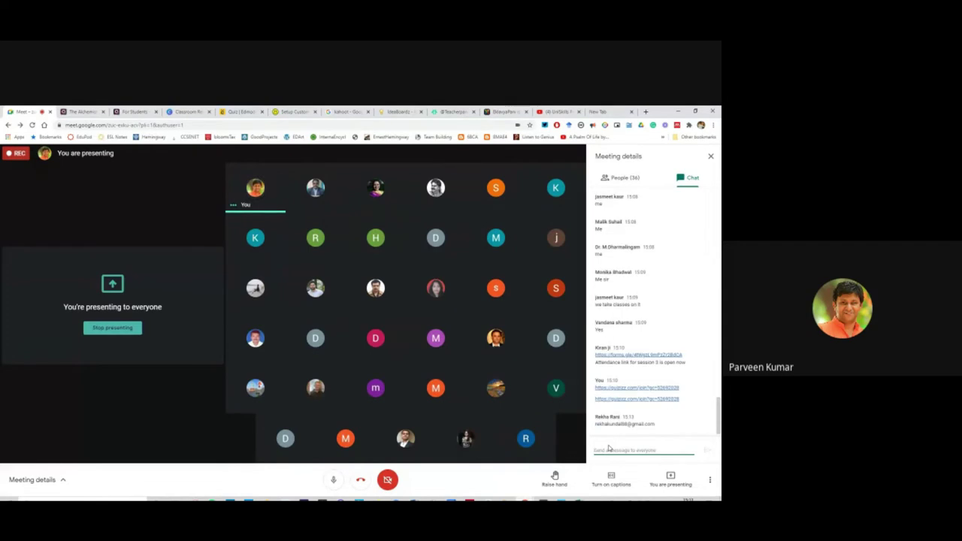
pyautogui.click(612, 436)
pyautogui.moveTo(612, 436); pyautogui.dragTo(595, 430)
pyautogui.hotkey('ctrl', 'c')
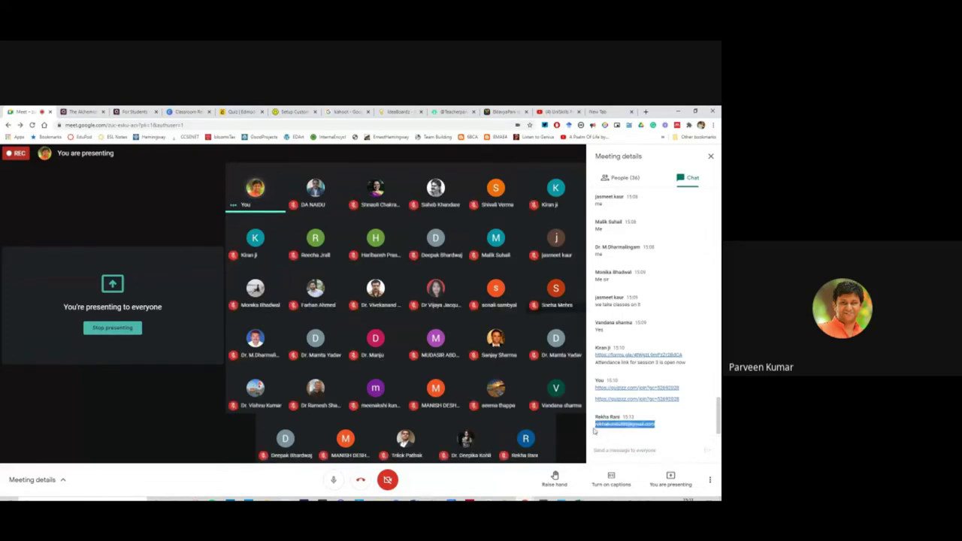
# Return to Quizizz, paste the copied address as the parent/guardian email, and send the progress report.
pyautogui.click(83, 111)
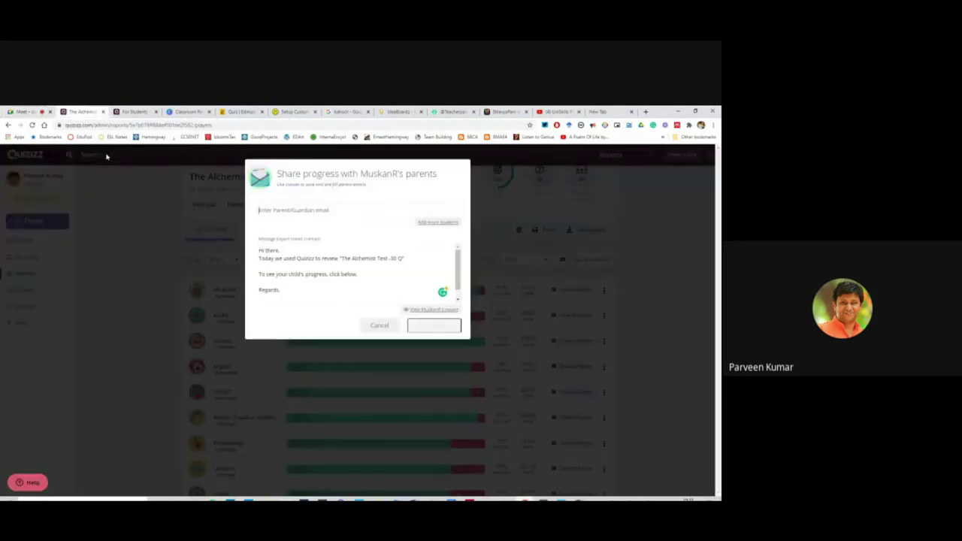
pyautogui.click(307, 210)
pyautogui.hotkey('ctrl', 'v')
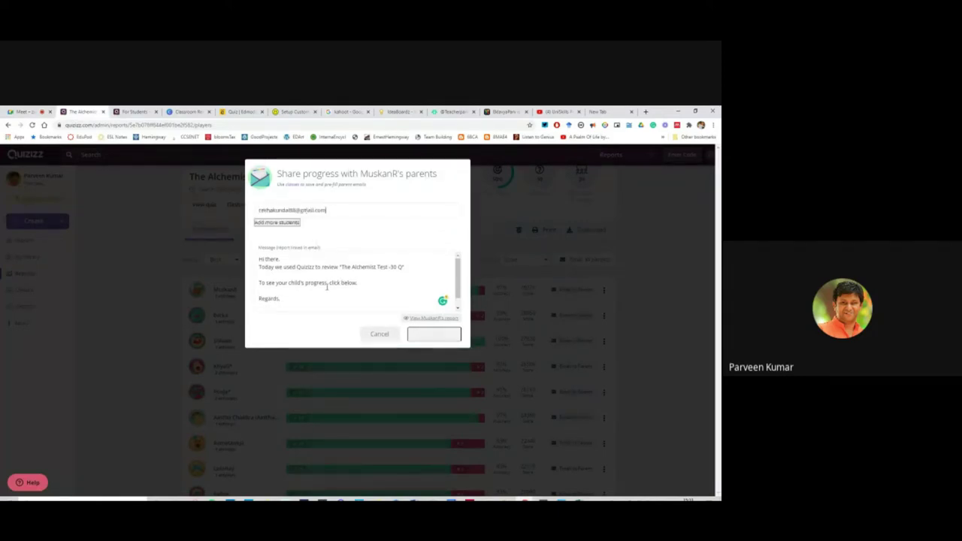
pyautogui.scroll(-1, 419, 309)
pyautogui.click(437, 336)
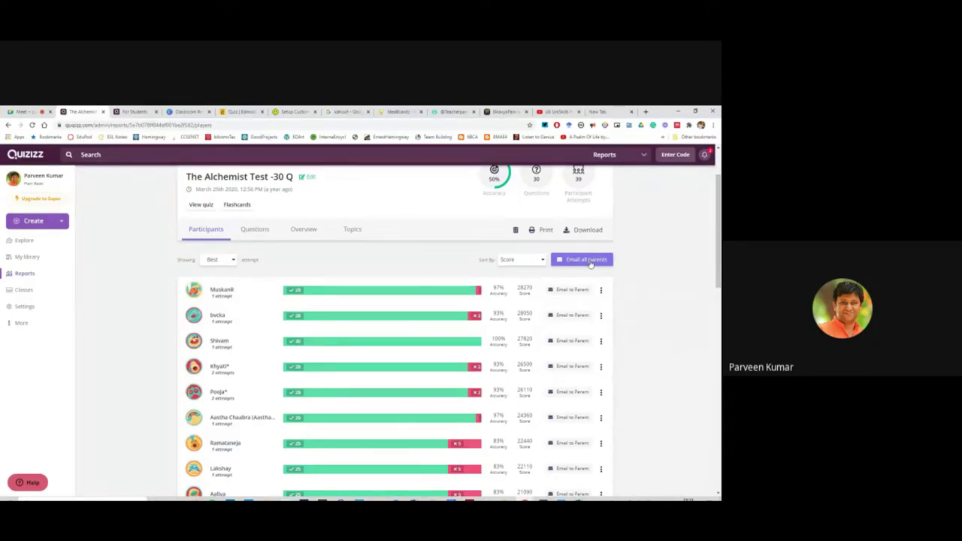
# Check the print choices of the Alchemist test report and try its download option.
pyautogui.scroll(1, 583, 301)
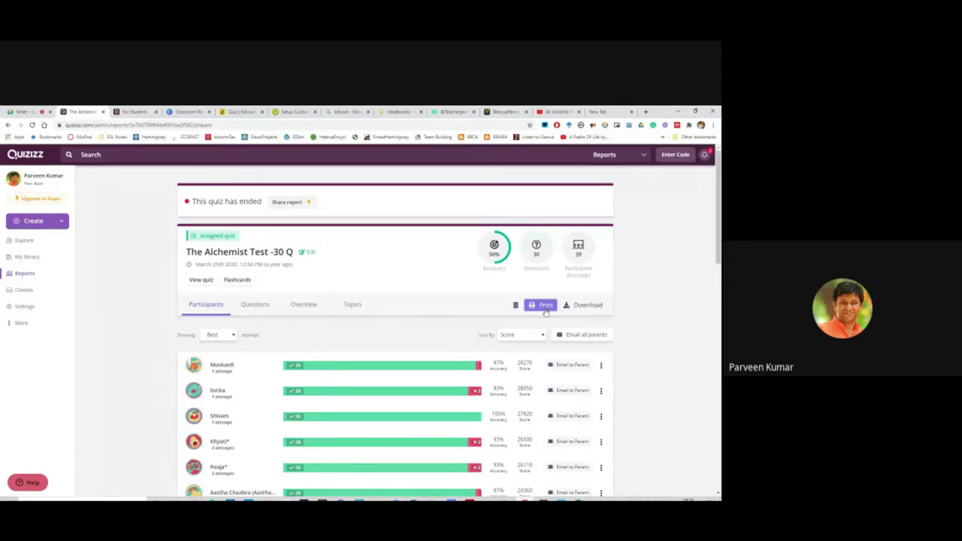
pyautogui.click(544, 305)
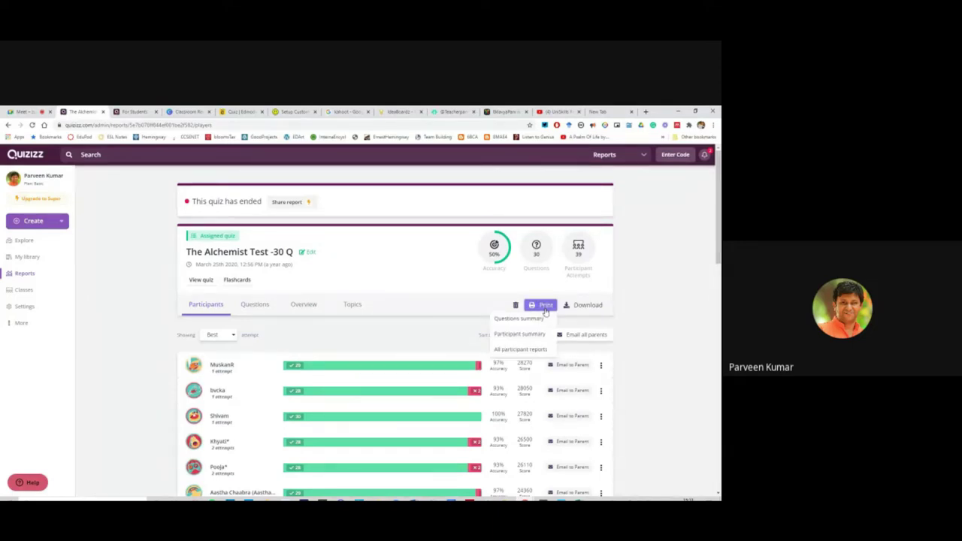
pyautogui.click(666, 328)
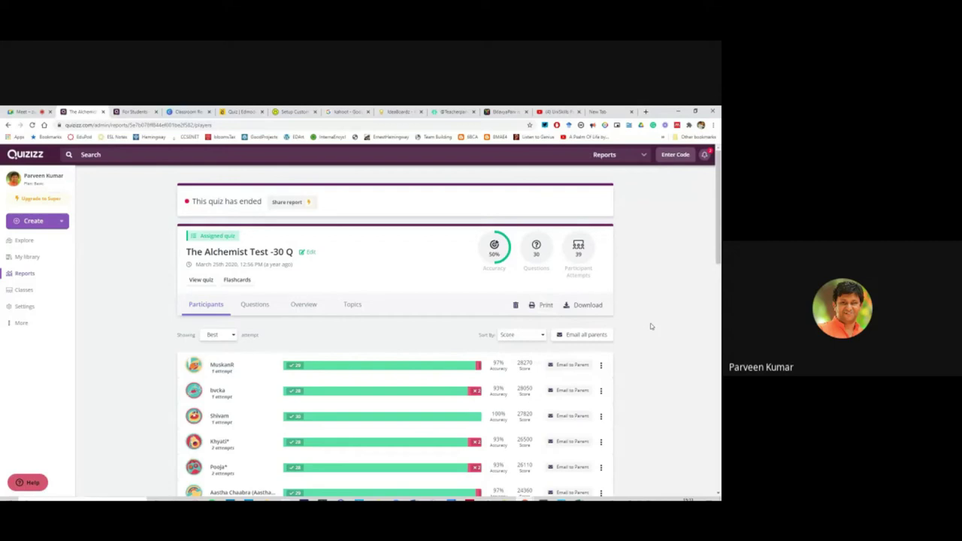
pyautogui.click(596, 306)
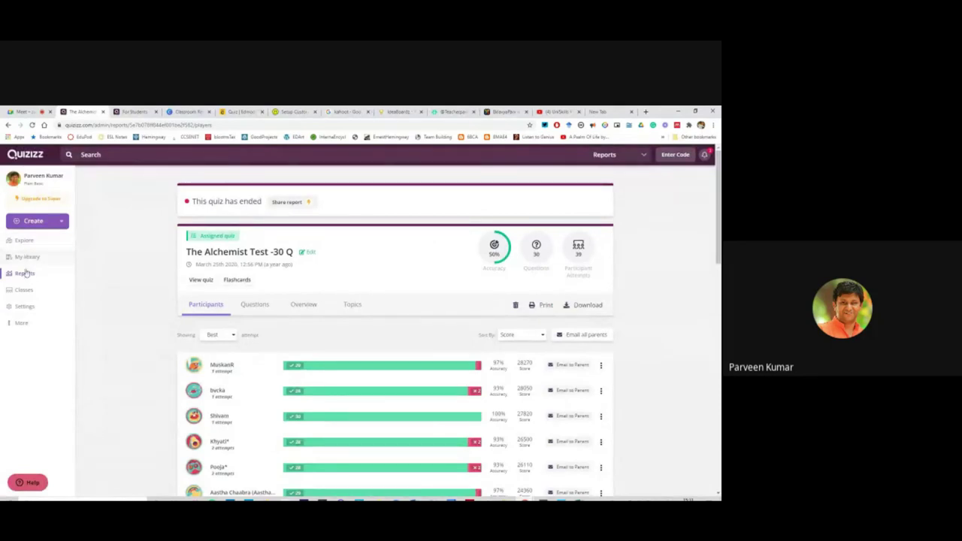
# Browse the quizzes in My library and open the Covid Awareness Quiz.
pyautogui.click(27, 260)
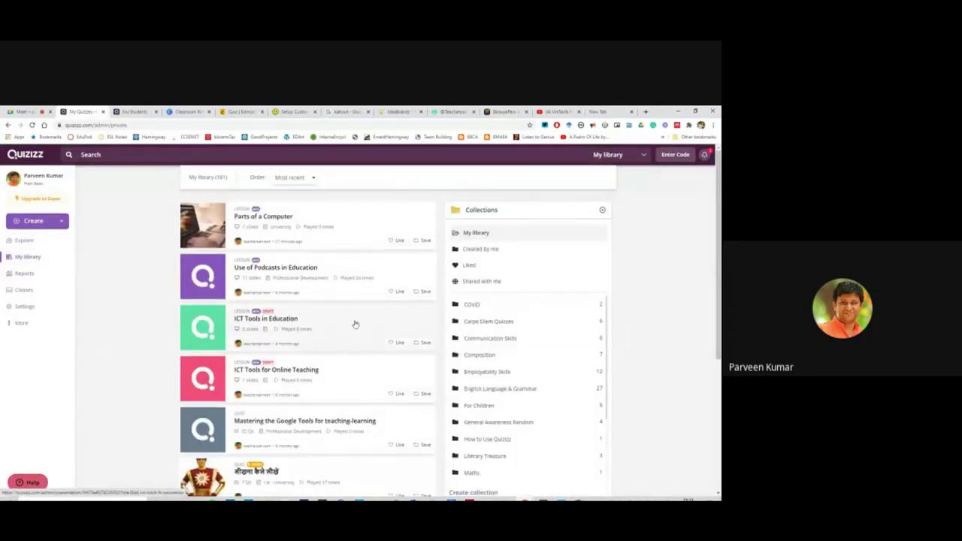
pyautogui.scroll(-7, 356, 325)
pyautogui.scroll(2, 328, 394)
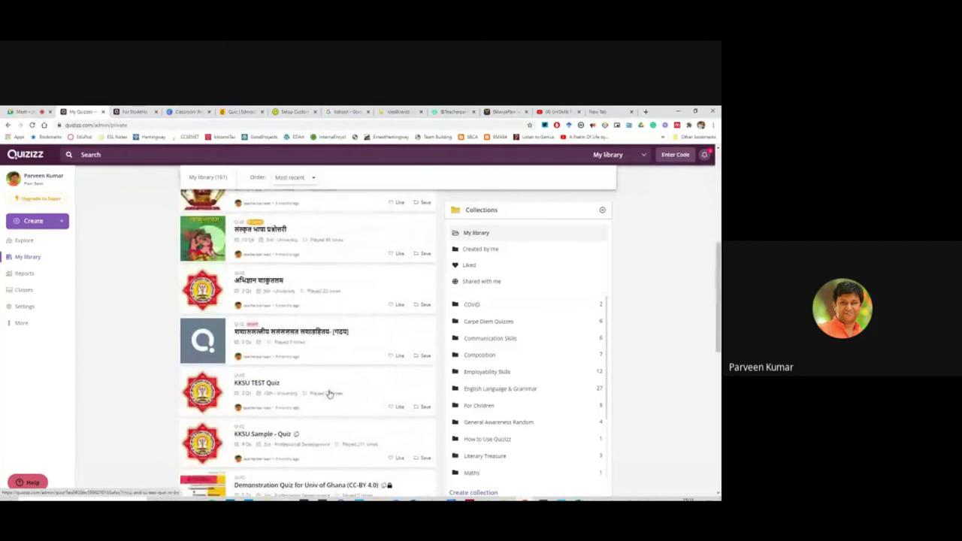
pyautogui.scroll(2, 328, 394)
pyautogui.scroll(1, 128, 351)
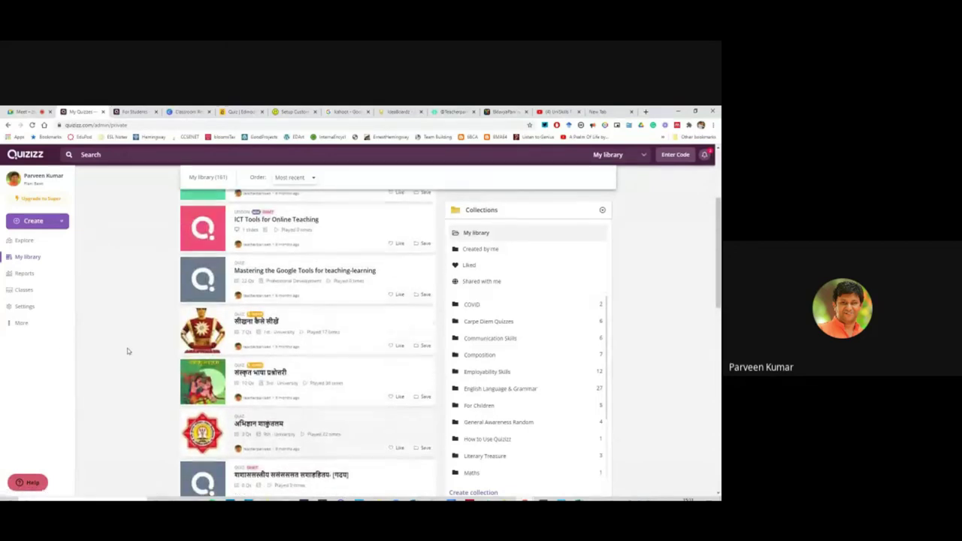
pyautogui.scroll(-1, 375, 355)
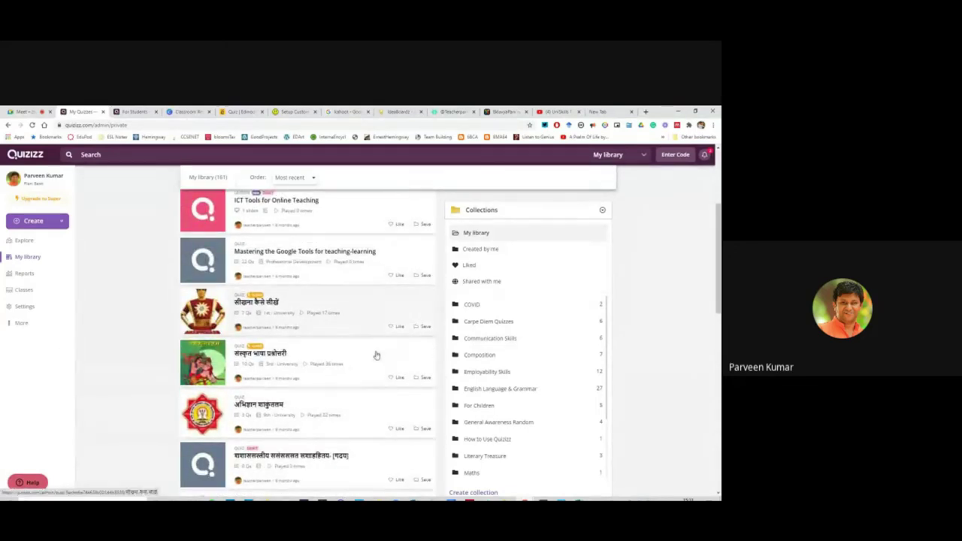
pyautogui.scroll(-1, 377, 355)
pyautogui.scroll(-7, 348, 359)
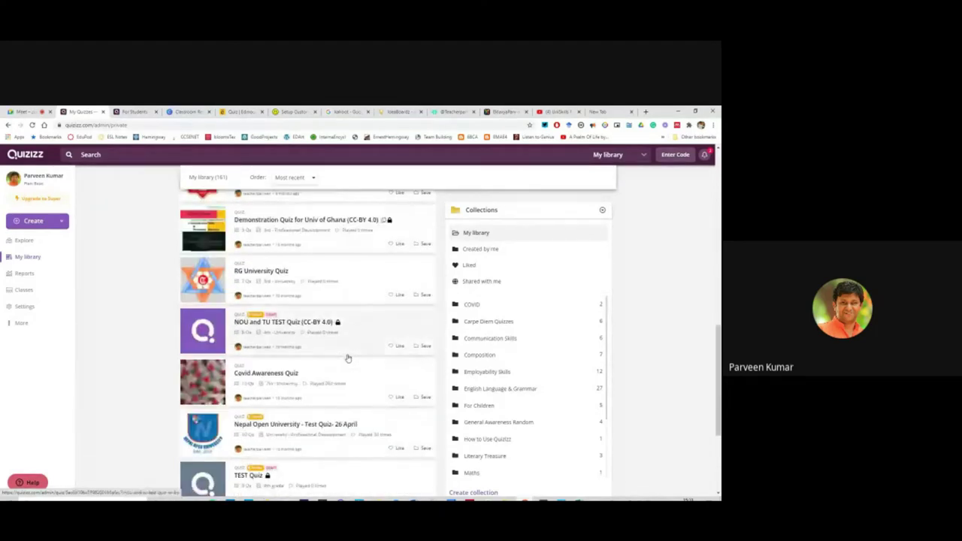
pyautogui.scroll(-3, 348, 358)
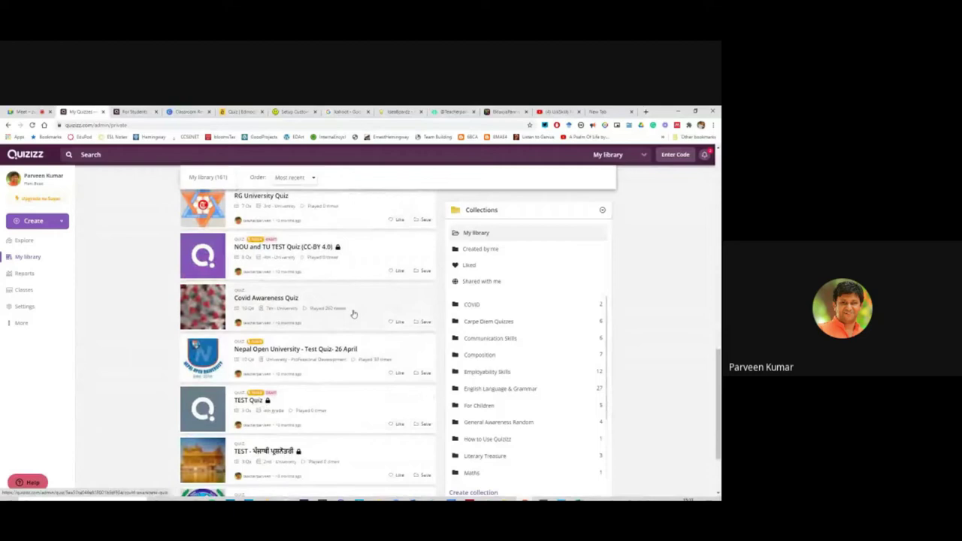
pyautogui.click(364, 305)
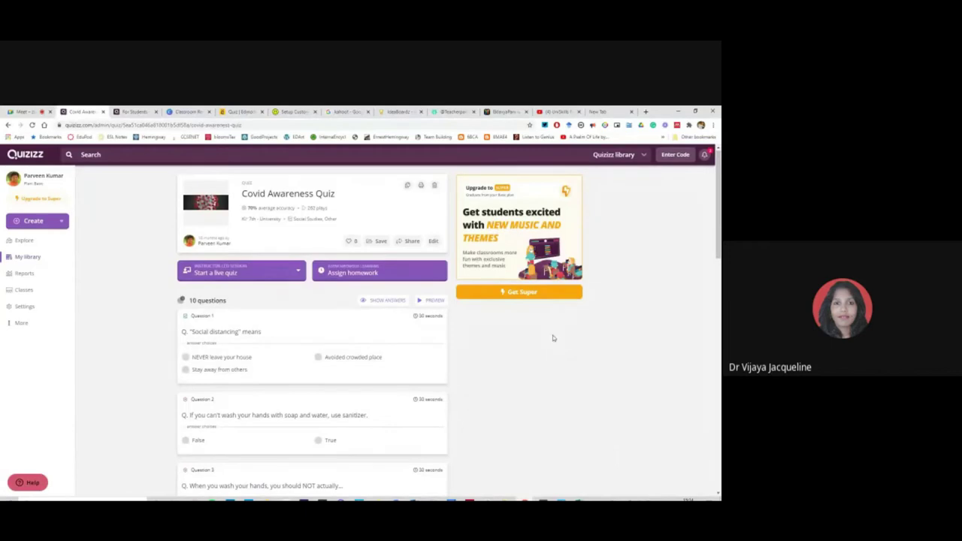
# Check the account's notifications and close the list.
pyautogui.click(706, 156)
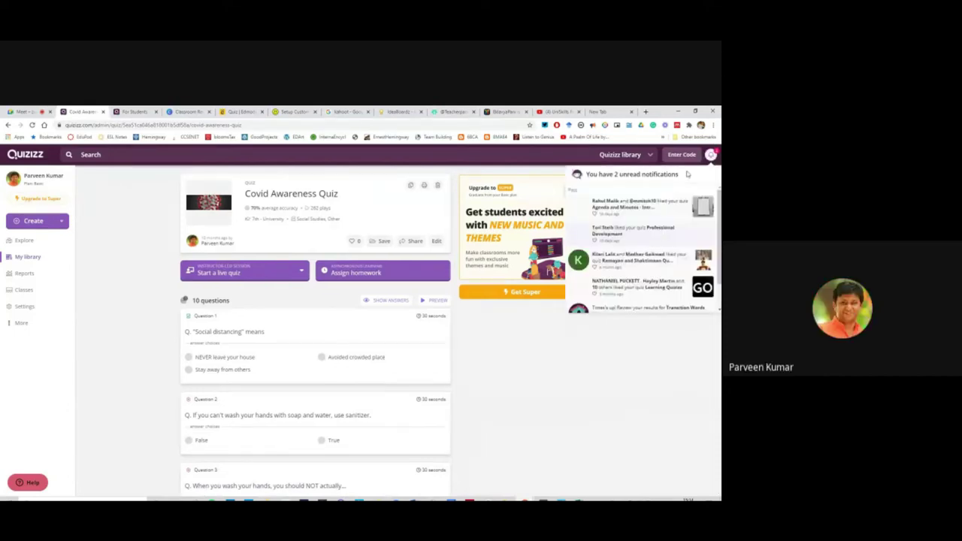
pyautogui.click(516, 355)
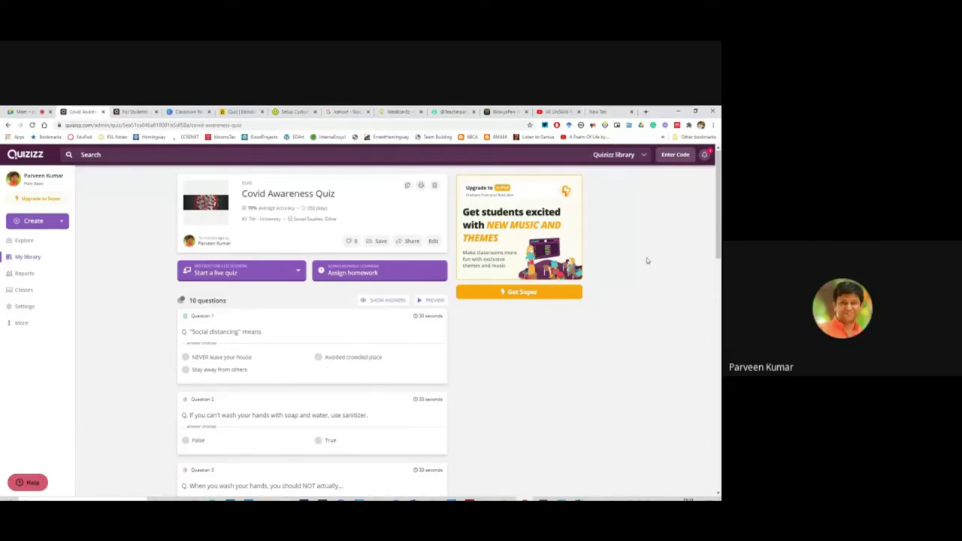
# Open the printable version of the Covid Awareness Quiz, review it through to the answer key, and preview the printout without printing.
pyautogui.click(421, 186)
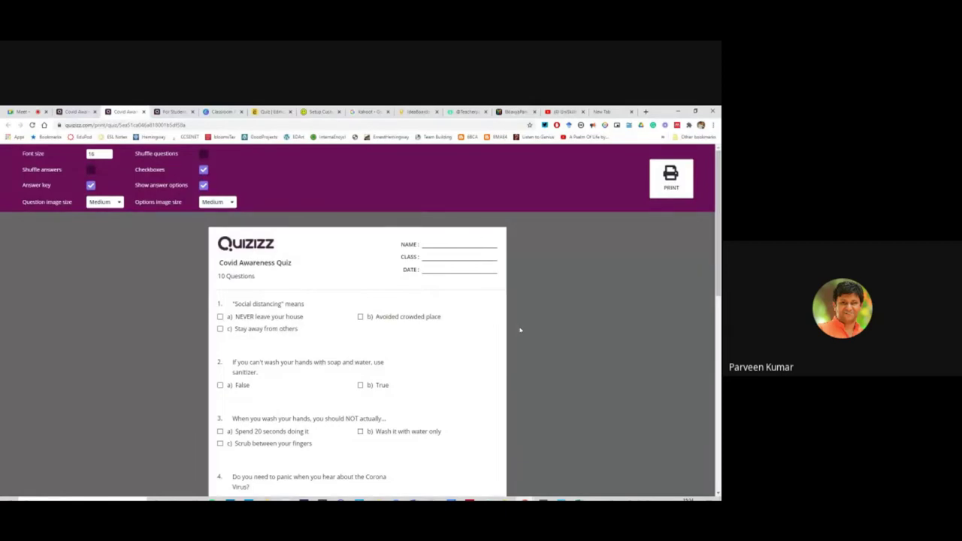
pyautogui.scroll(-15, 558, 363)
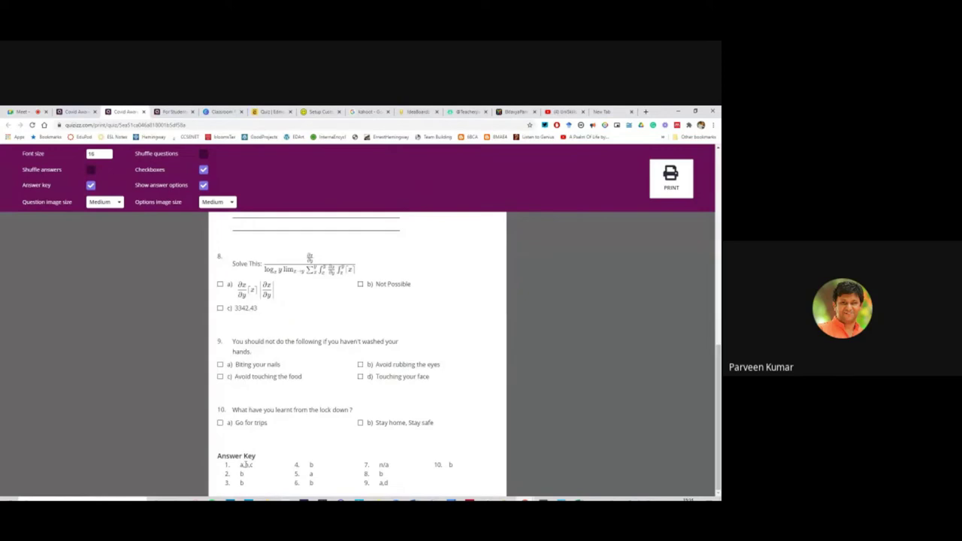
pyautogui.click(668, 186)
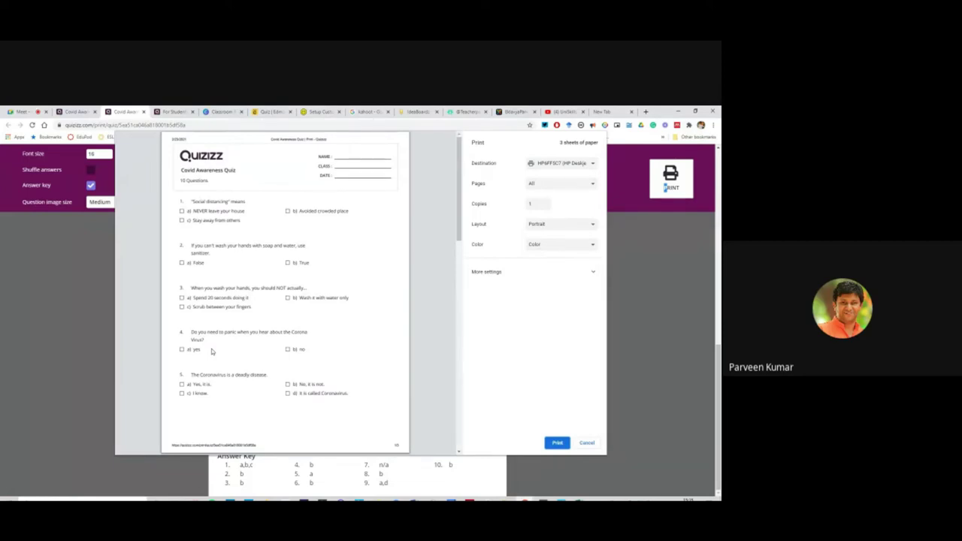
pyautogui.click(586, 444)
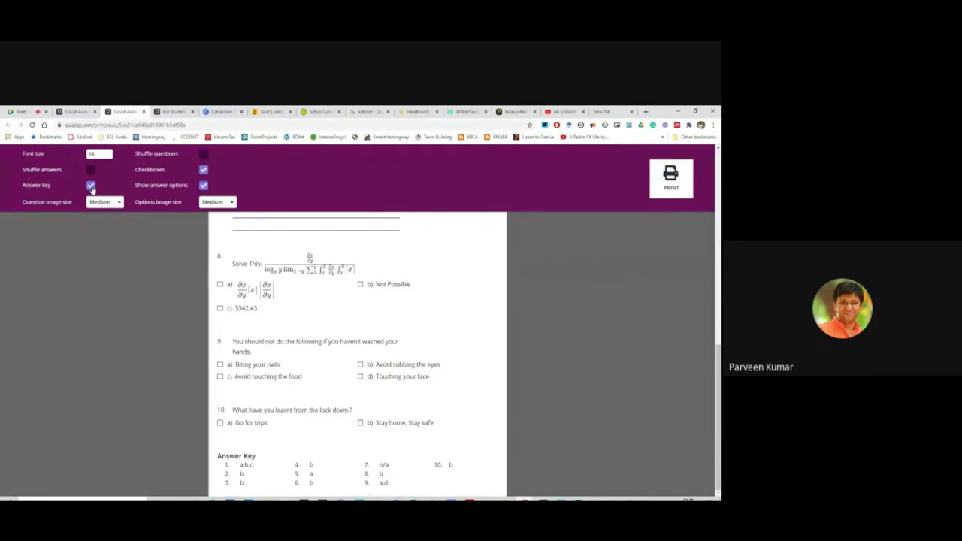
# Check the Google Meet chat, revisit the printable quiz from its beginning, and return to the Covid Awareness Quiz page.
pyautogui.click(30, 112)
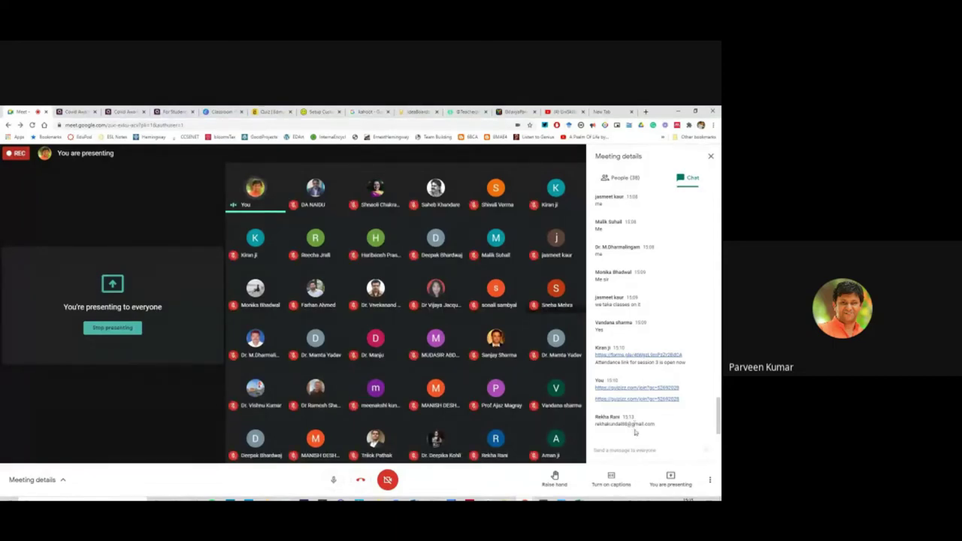
pyautogui.click(75, 111)
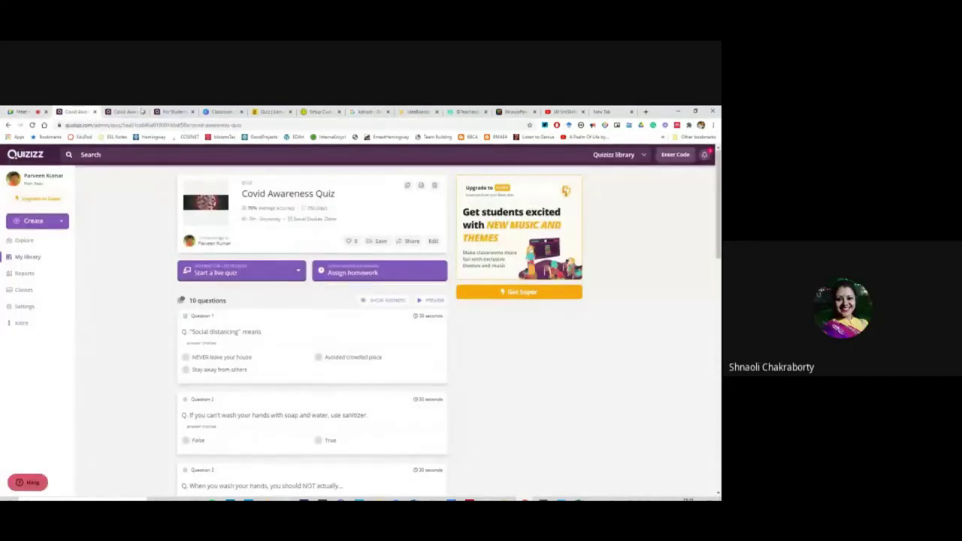
pyautogui.click(140, 111)
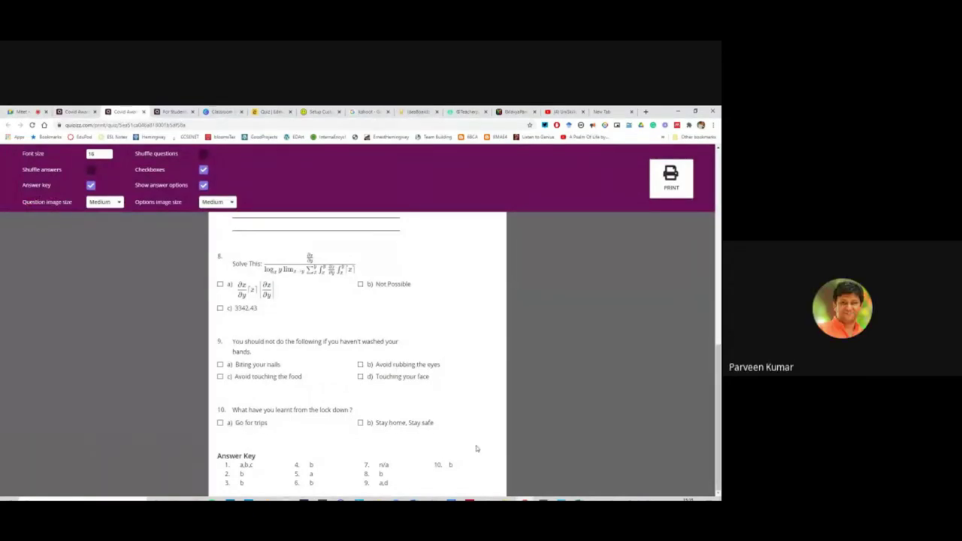
pyautogui.scroll(15, 451, 421)
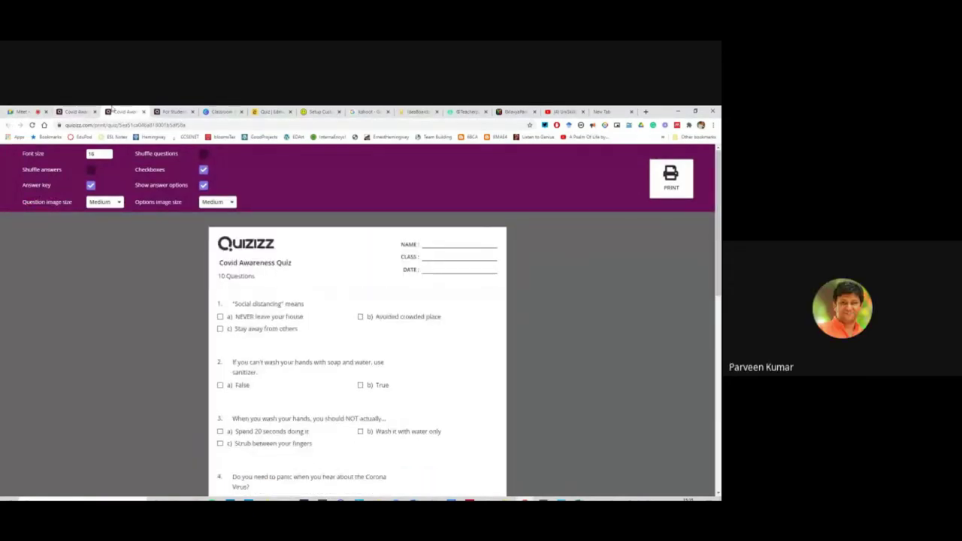
pyautogui.click(89, 111)
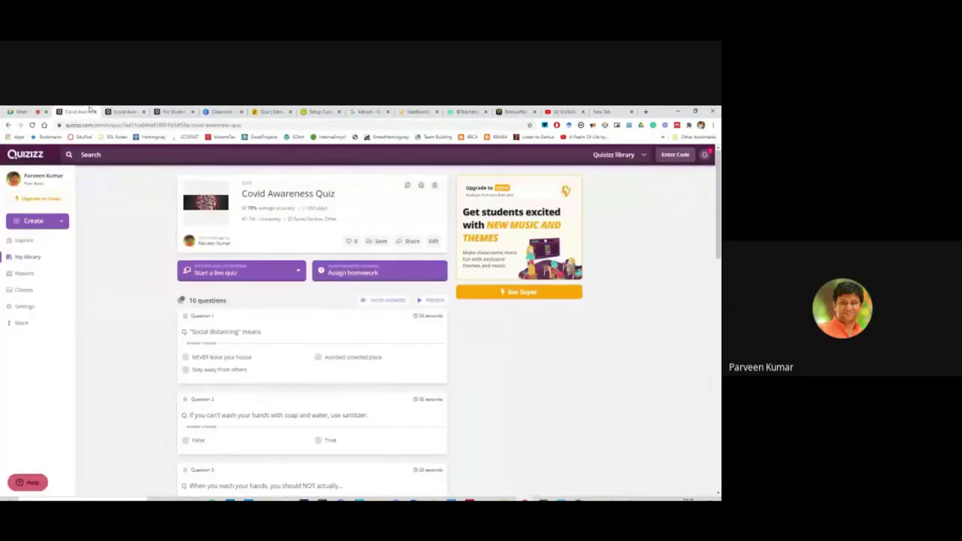
# Close the second Covid Awareness Quiz browser tab and stay on the quiz's main page.
pyautogui.click(143, 112)
pyautogui.click(83, 111)
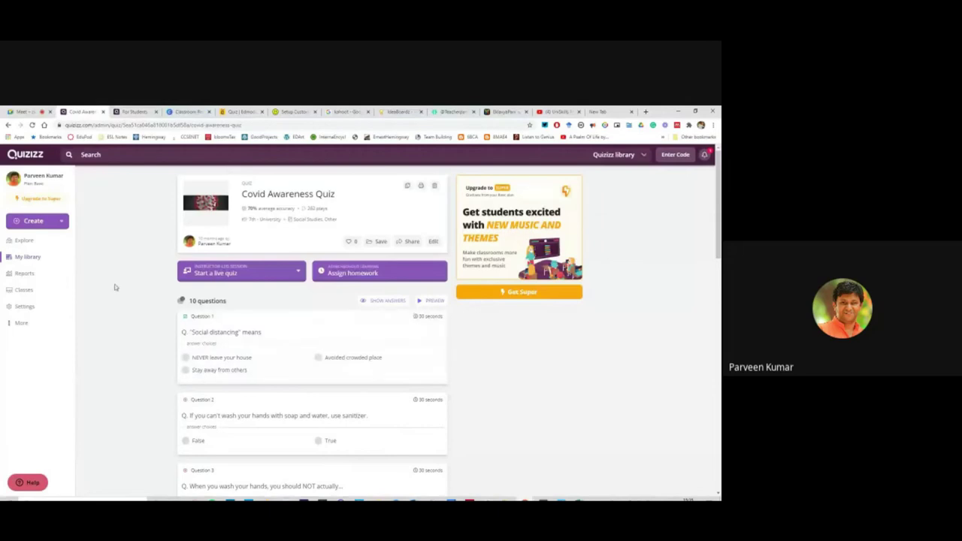
# Create a new quiz named Social Awareness with the subjects Social Studies and Professional Development.
pyautogui.click(62, 223)
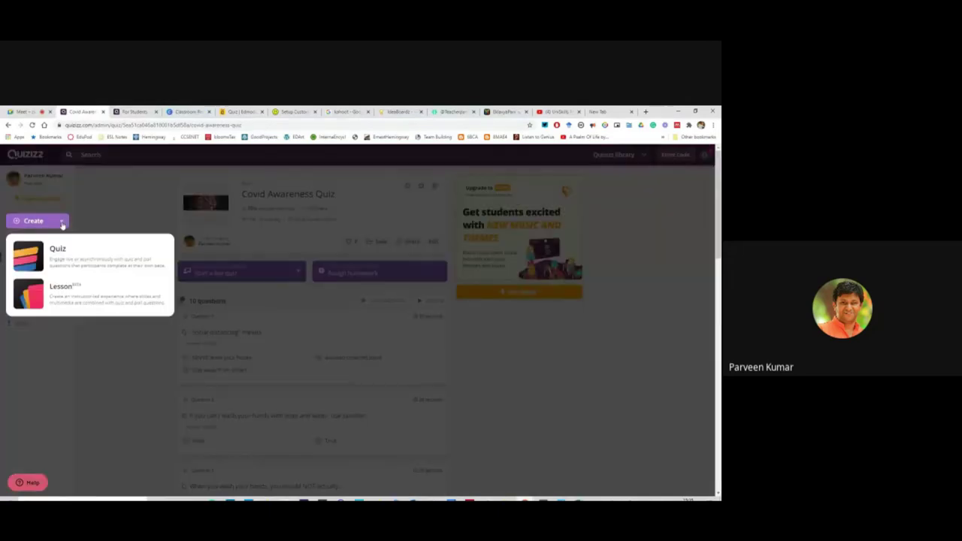
pyautogui.click(57, 250)
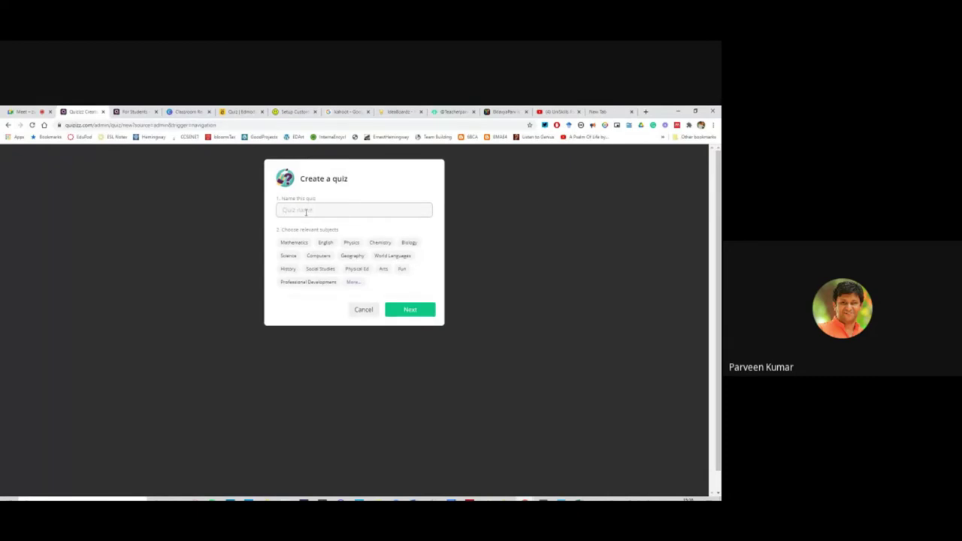
pyautogui.click(299, 211)
pyautogui.write('Social Awareness')
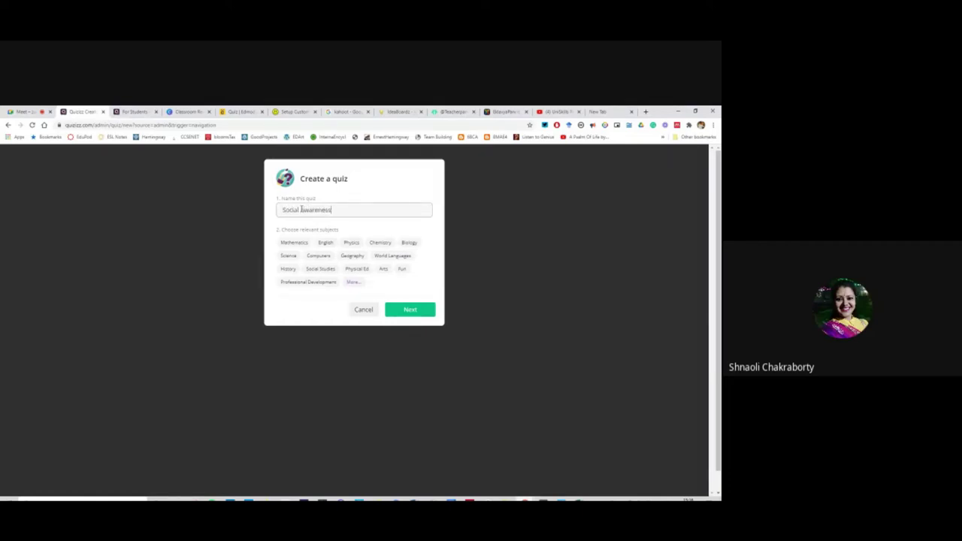
pyautogui.click(323, 271)
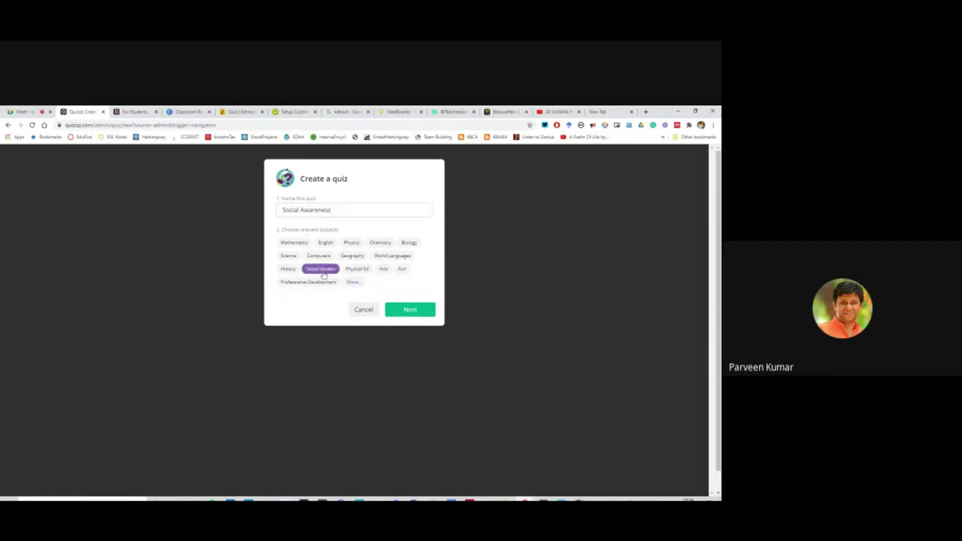
pyautogui.click(299, 284)
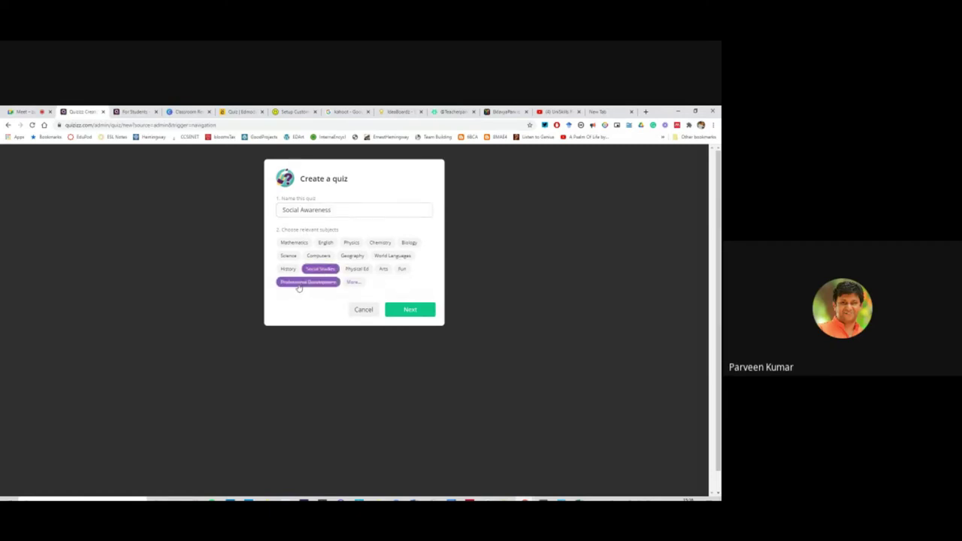
pyautogui.click(409, 310)
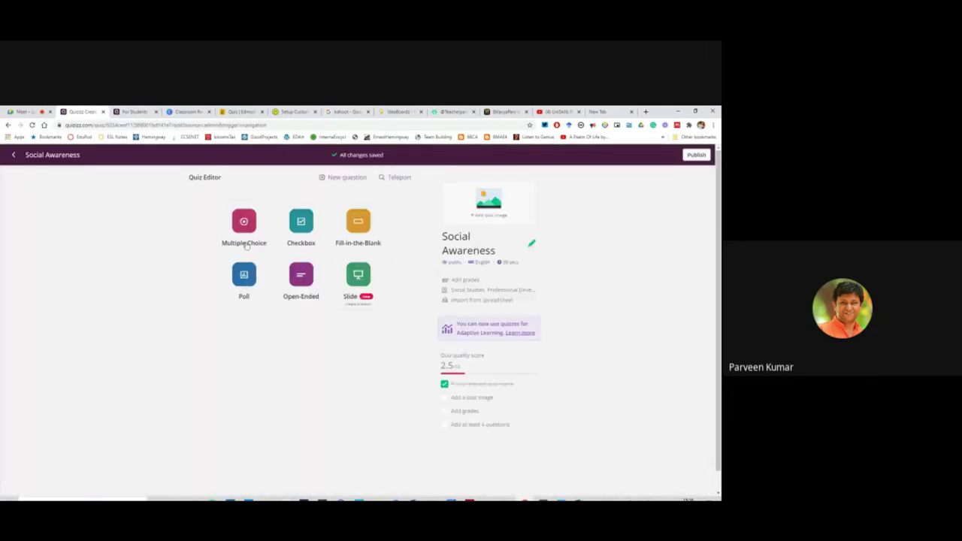